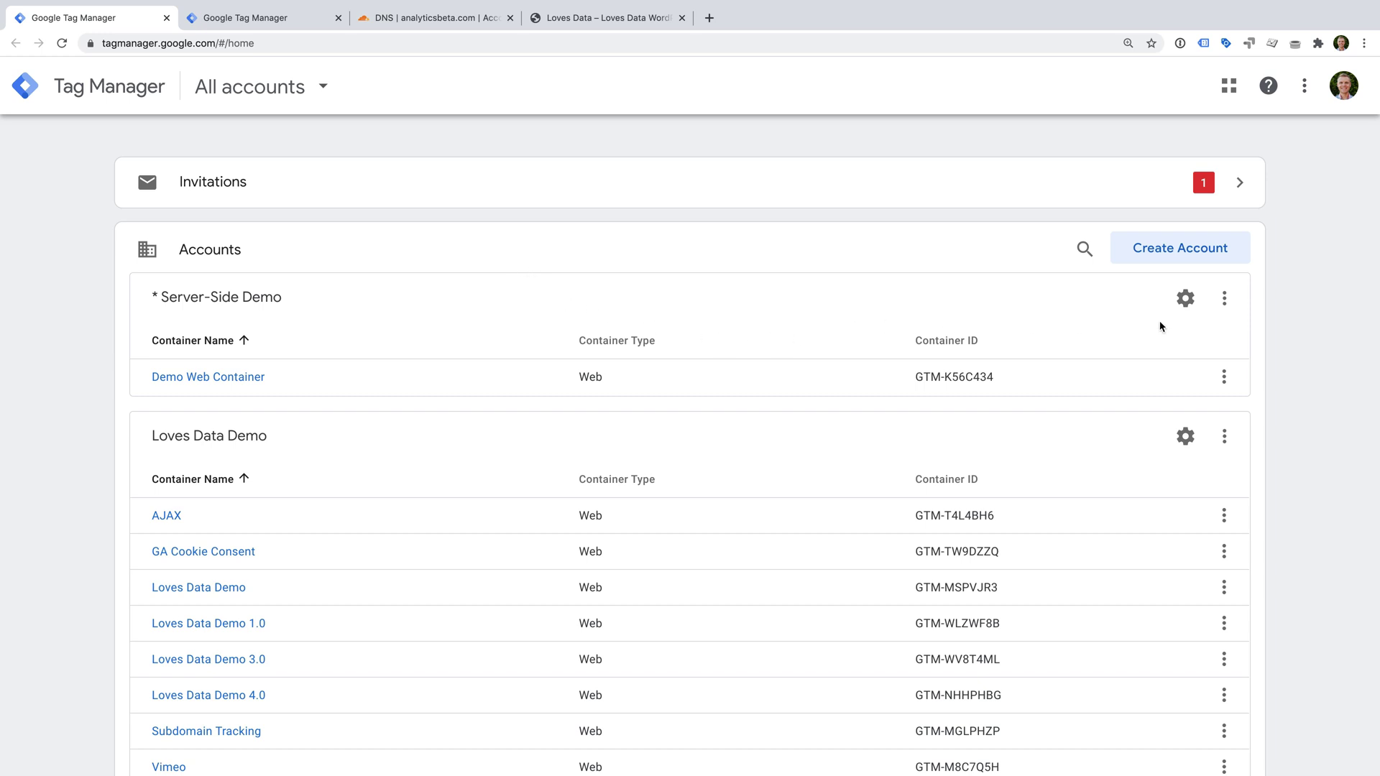
Step: Create a container named Loves Data Server-Side Demo for the Server platform in the * Server-Side Demo account
left_click(1228, 305)
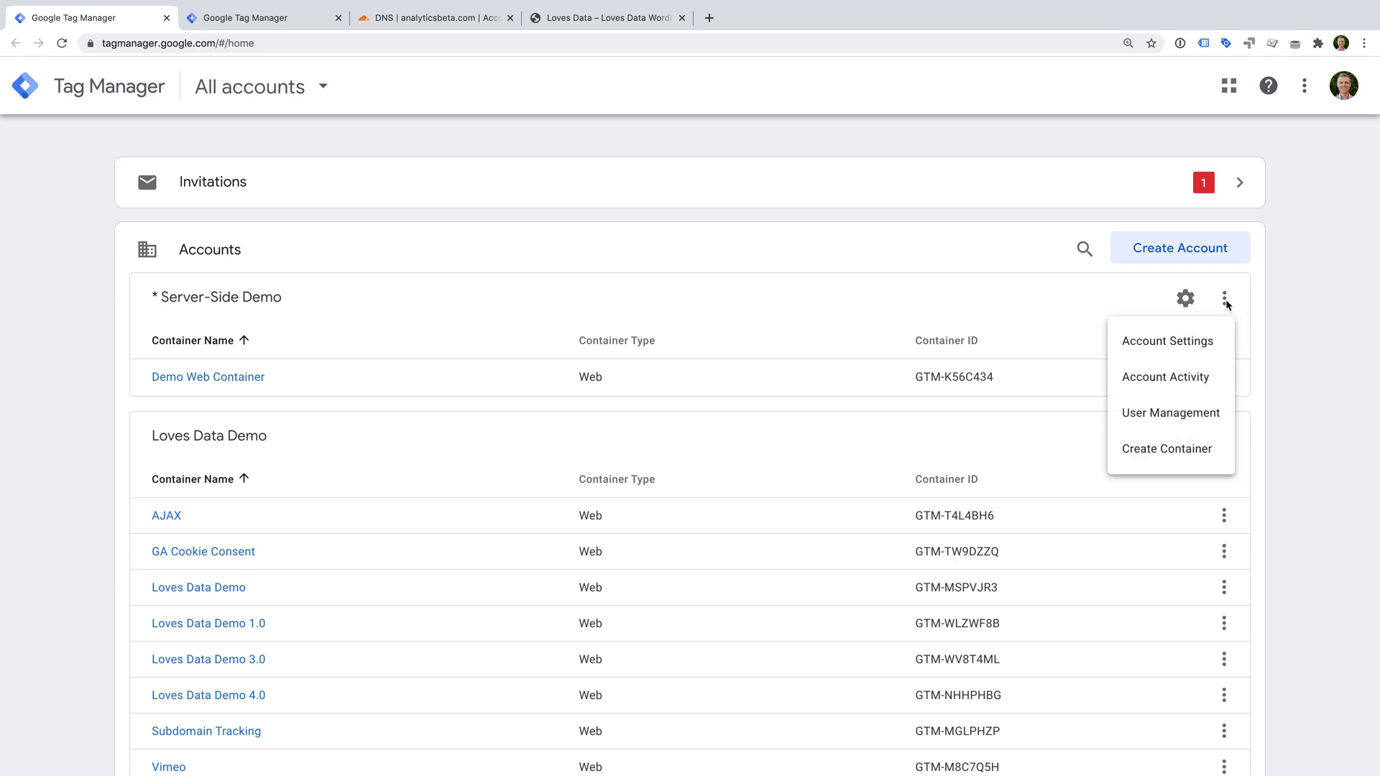
left_click(1166, 449)
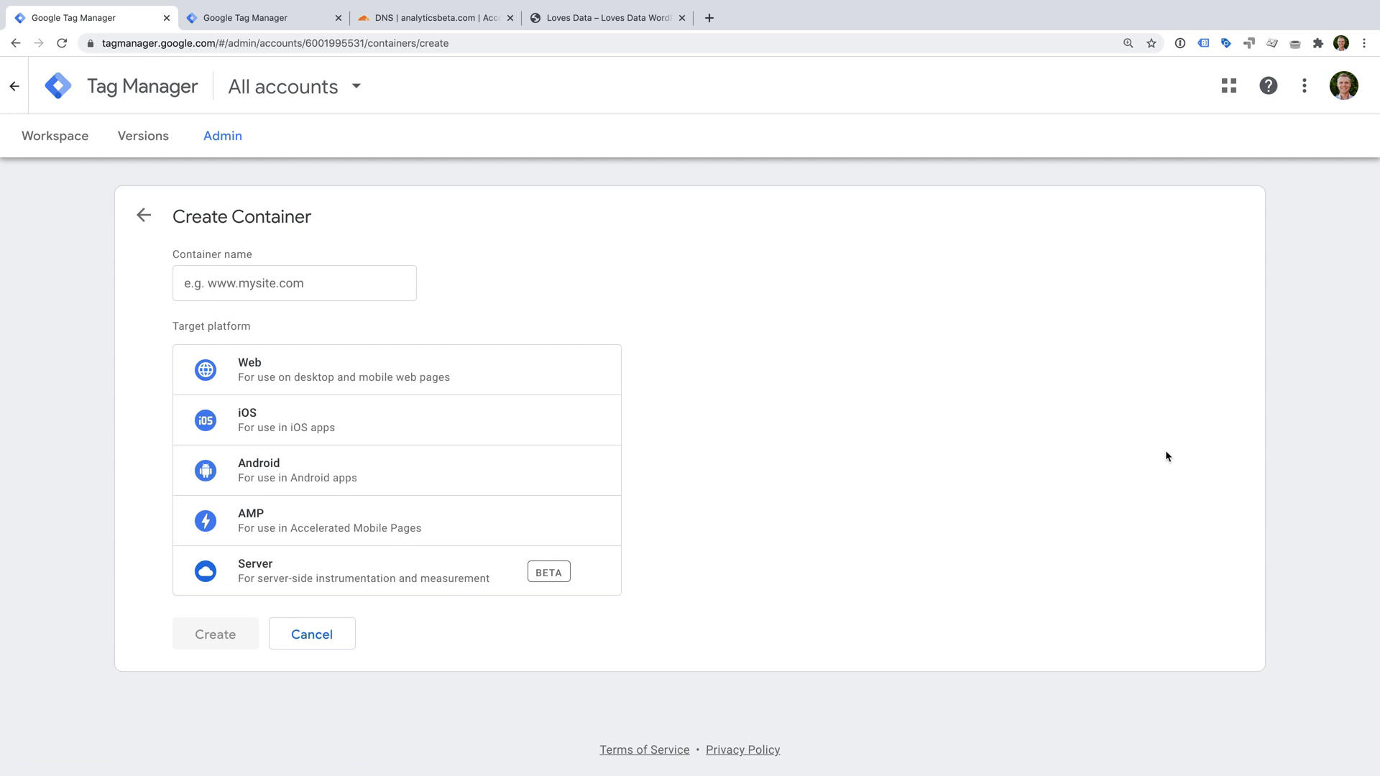
left_click(264, 286)
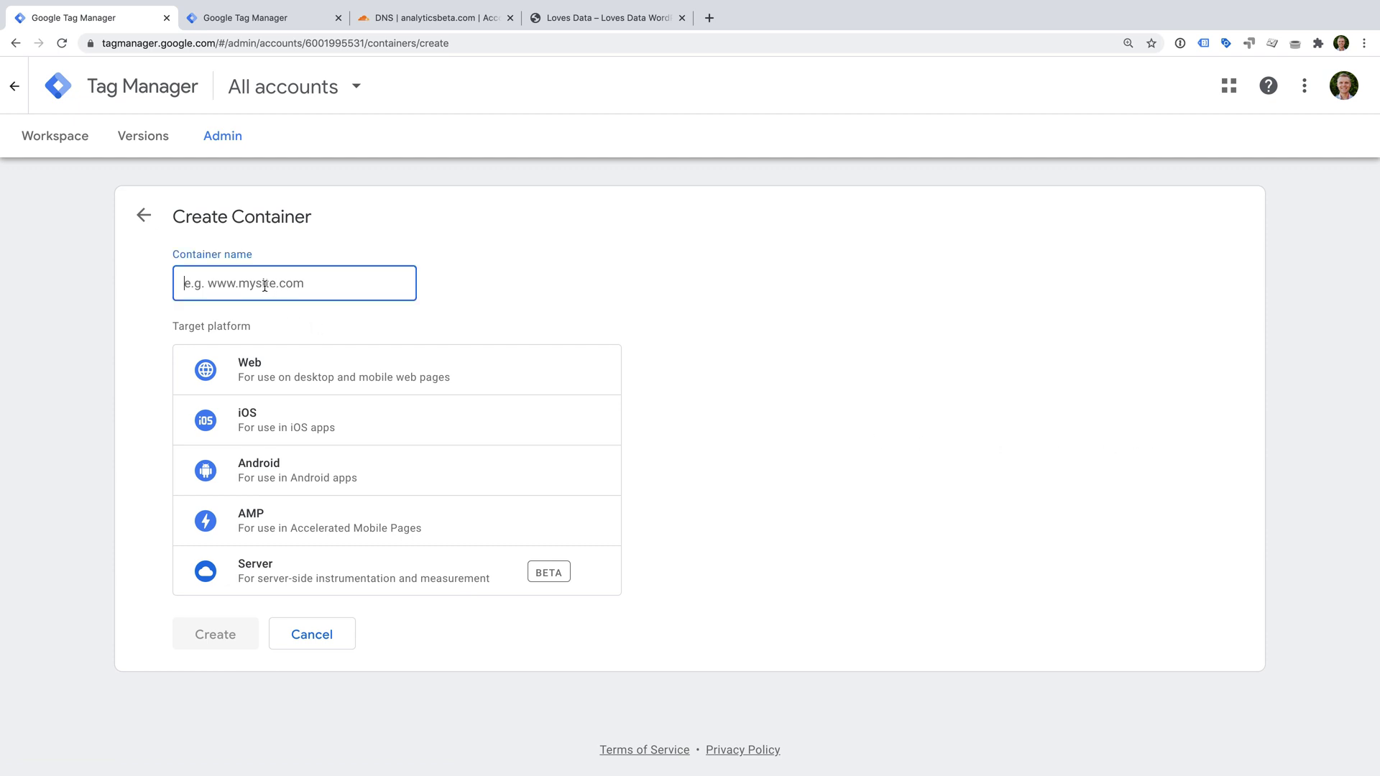
type("Loves Data Server-Side Demo")
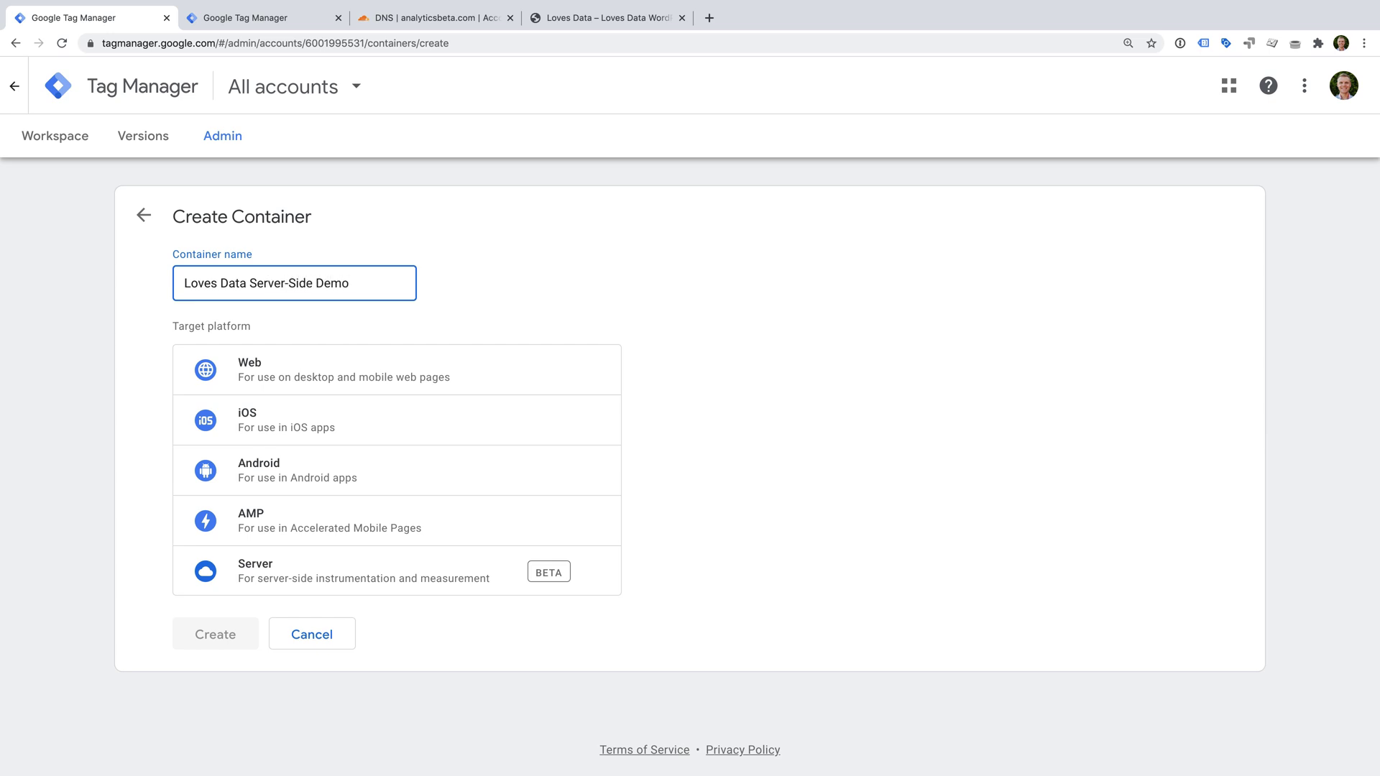
left_click(362, 580)
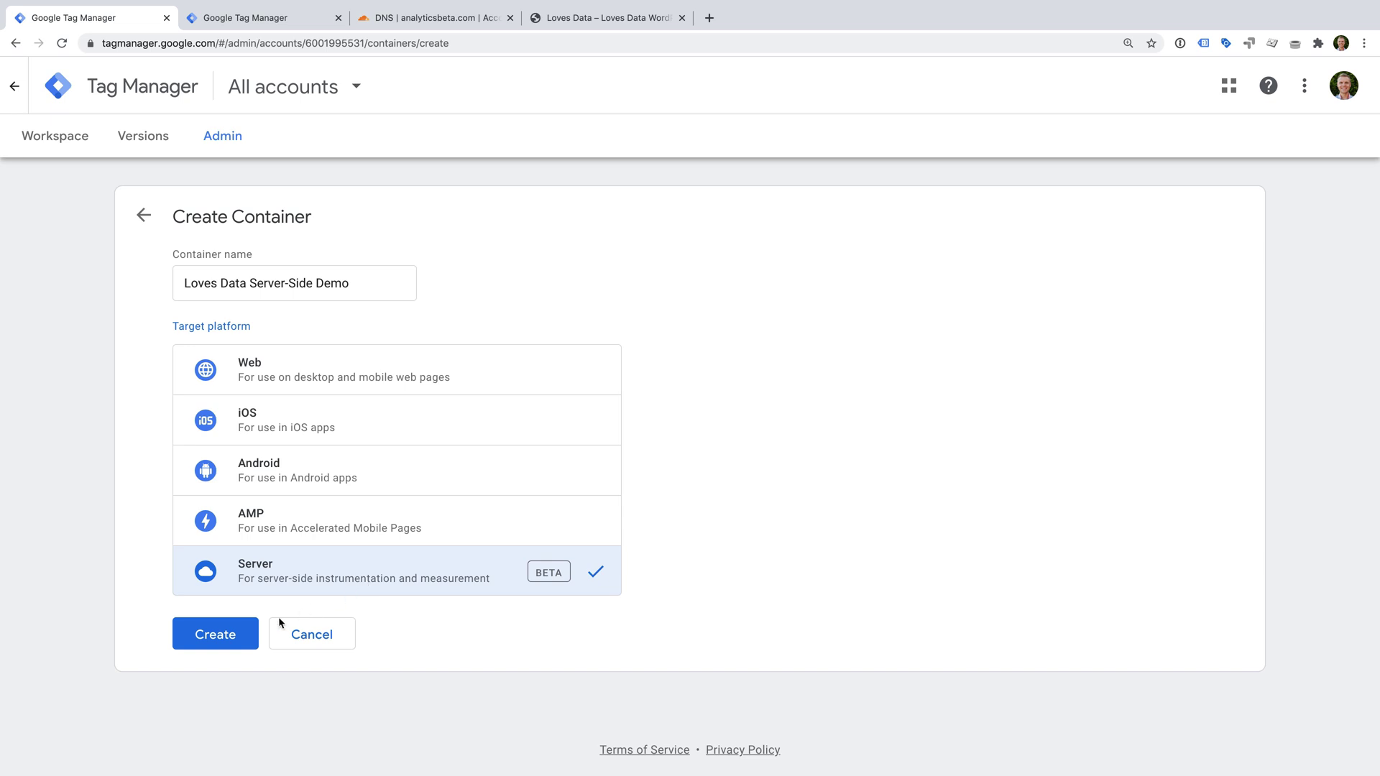
left_click(245, 632)
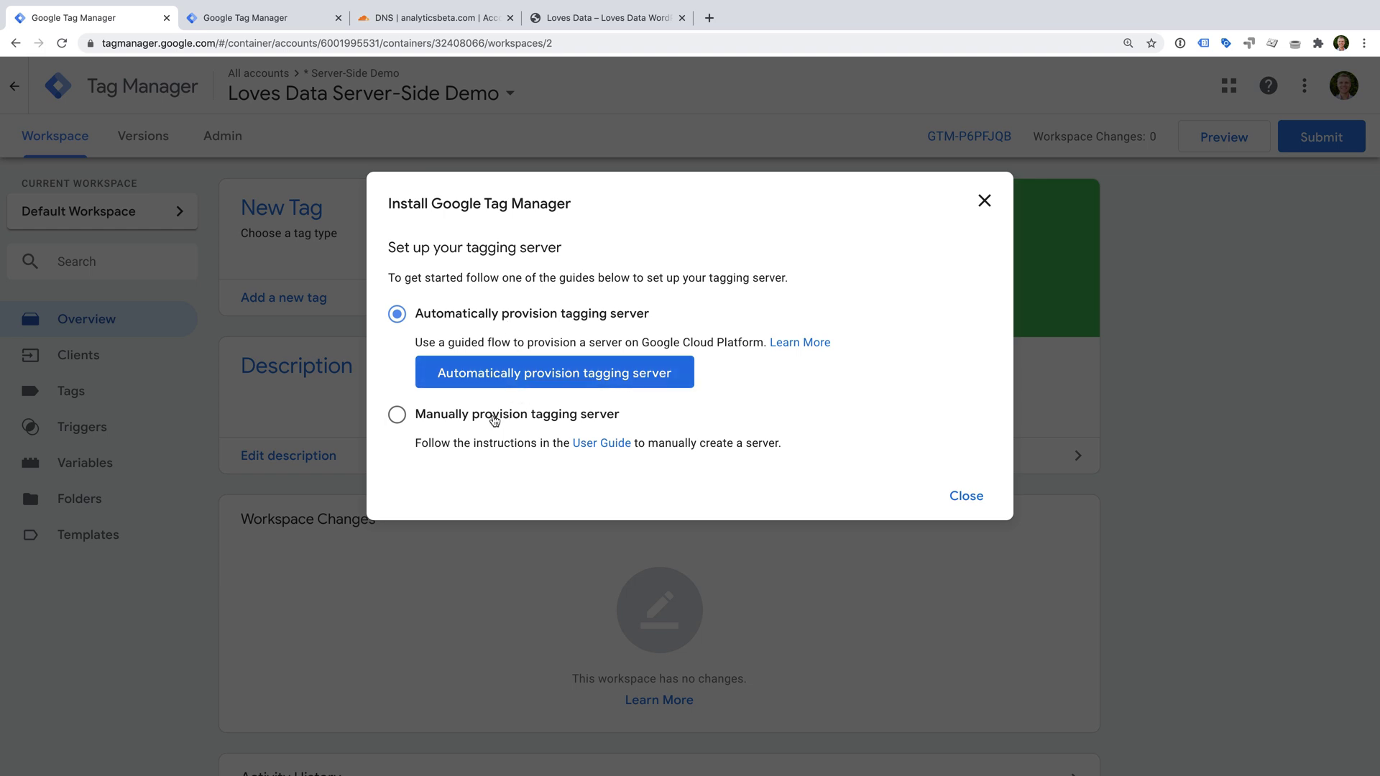
Step: Compare the manual tagging server option, then choose to provision the tagging server automatically
left_click(494, 416)
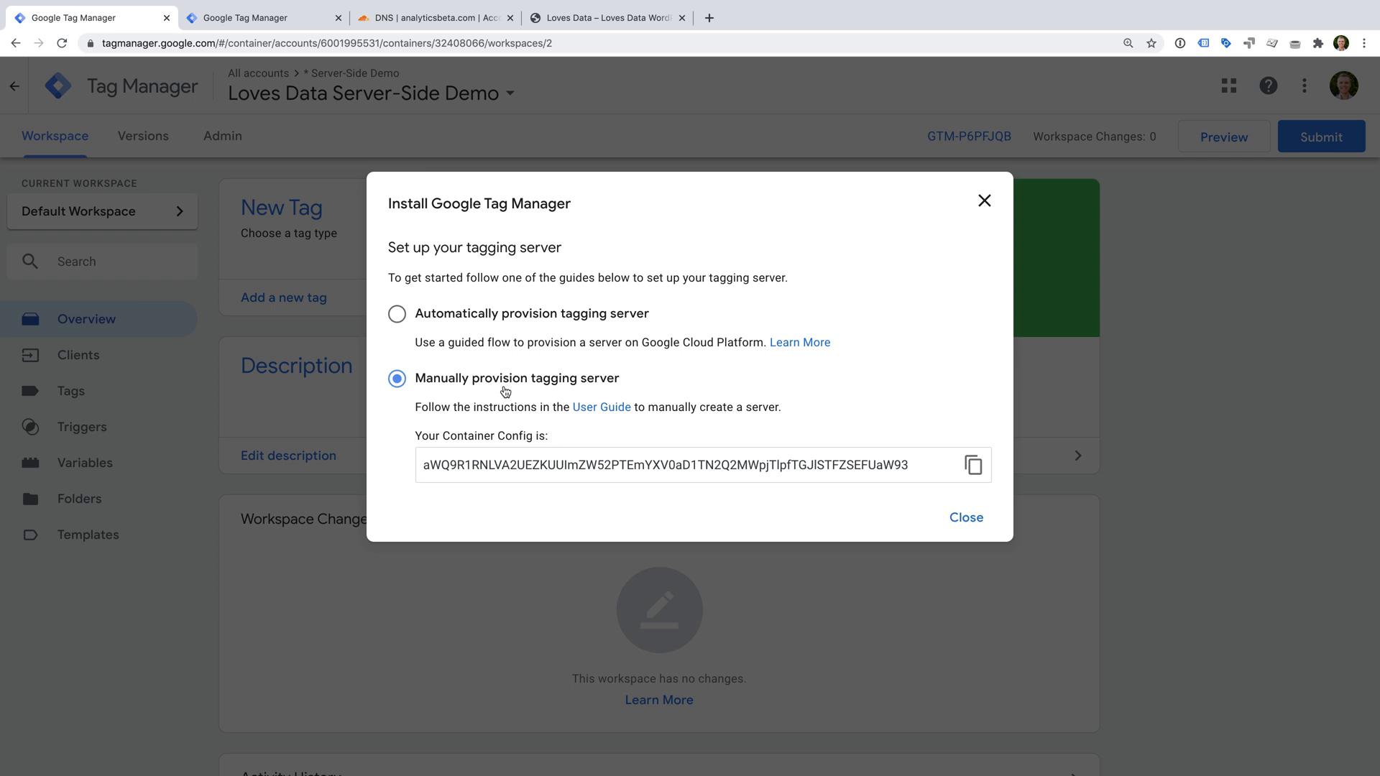
left_click(495, 322)
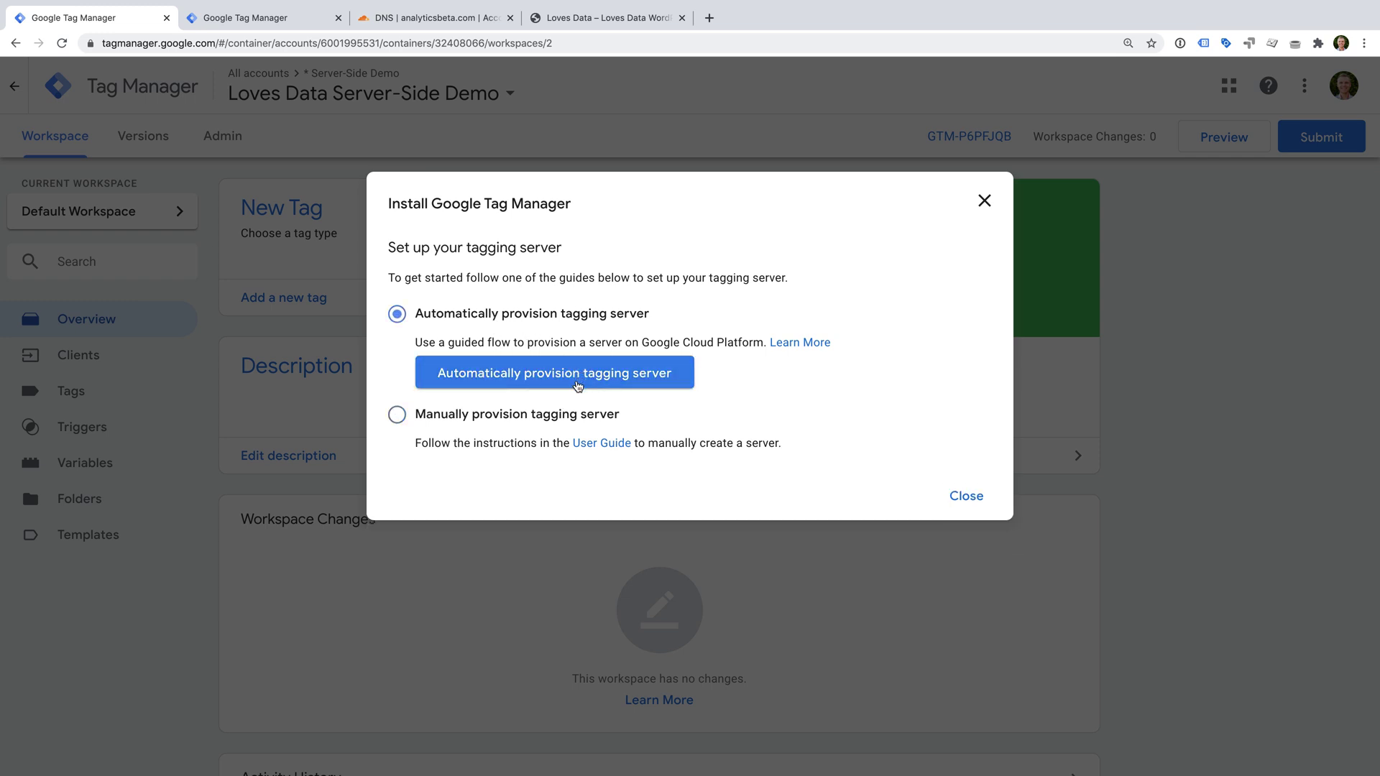
left_click(578, 386)
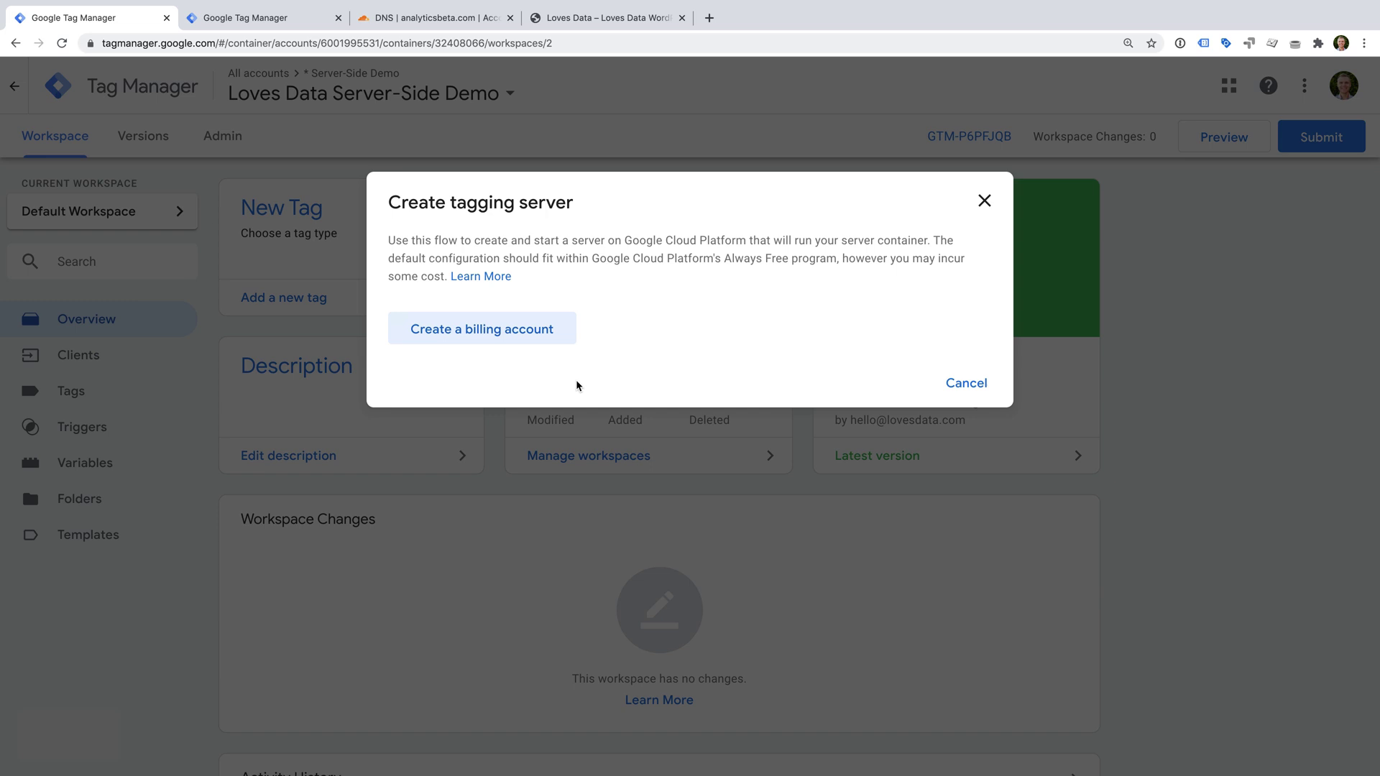
Step: Create a Google Cloud billing account, agreeing to the Free Trial Terms of Service
left_click(550, 336)
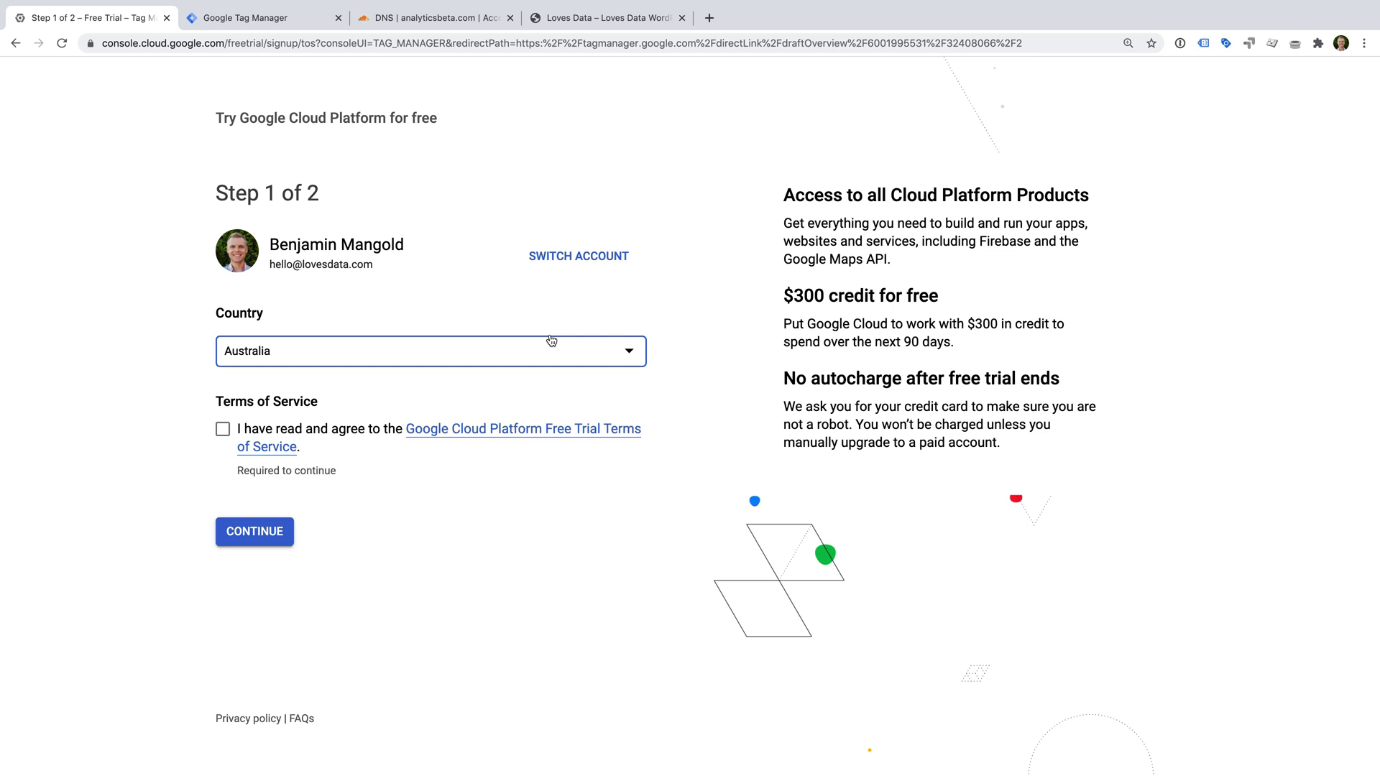
left_click(223, 428)
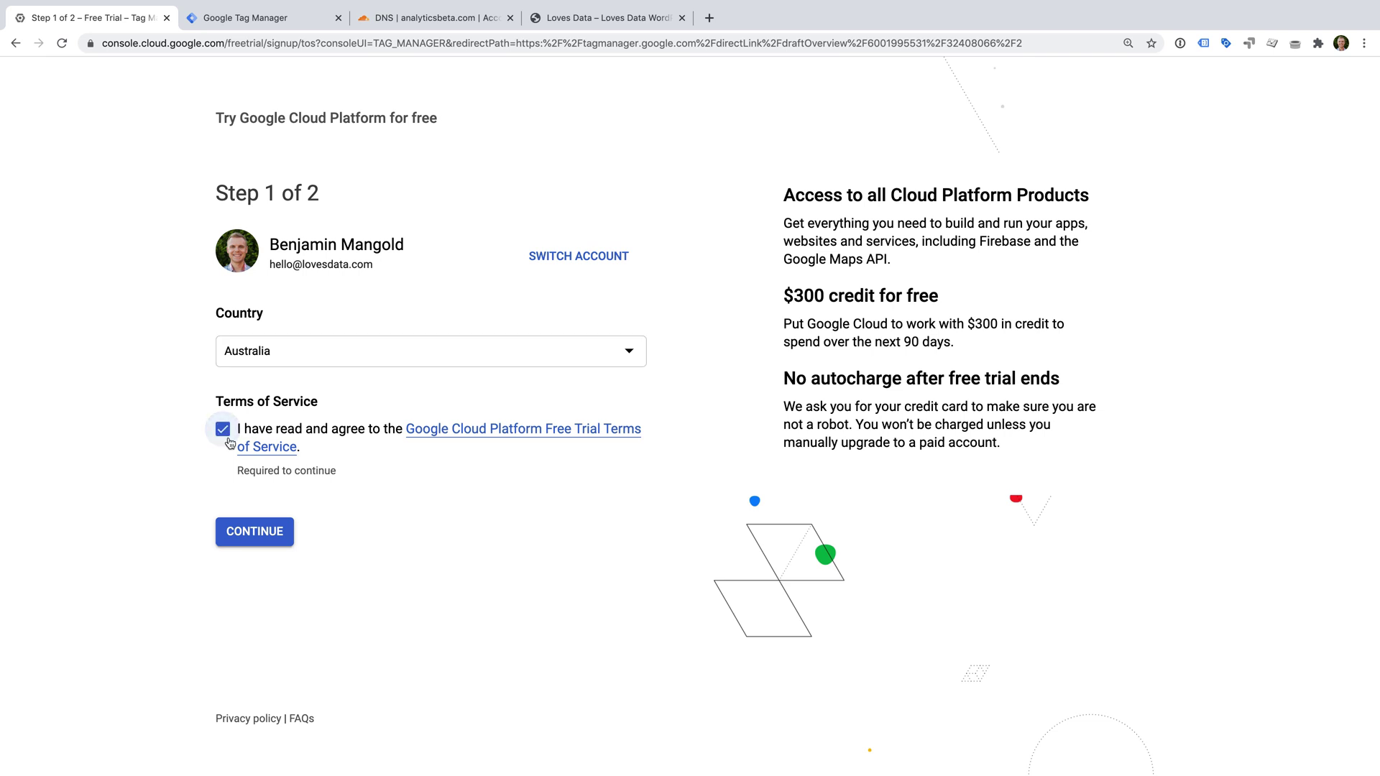
left_click(273, 536)
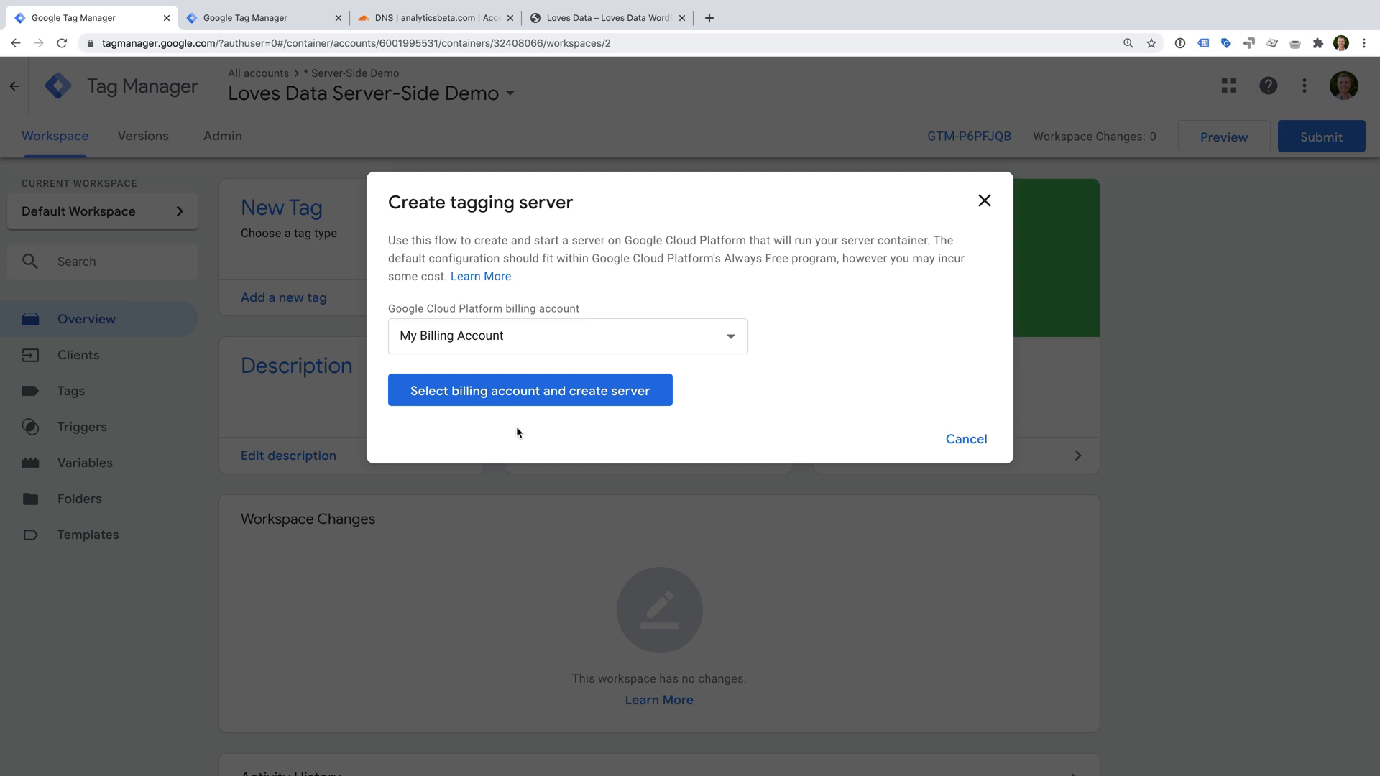
Step: Create the tagging server using My Billing Account as the Google Cloud Platform billing account
left_click(545, 344)
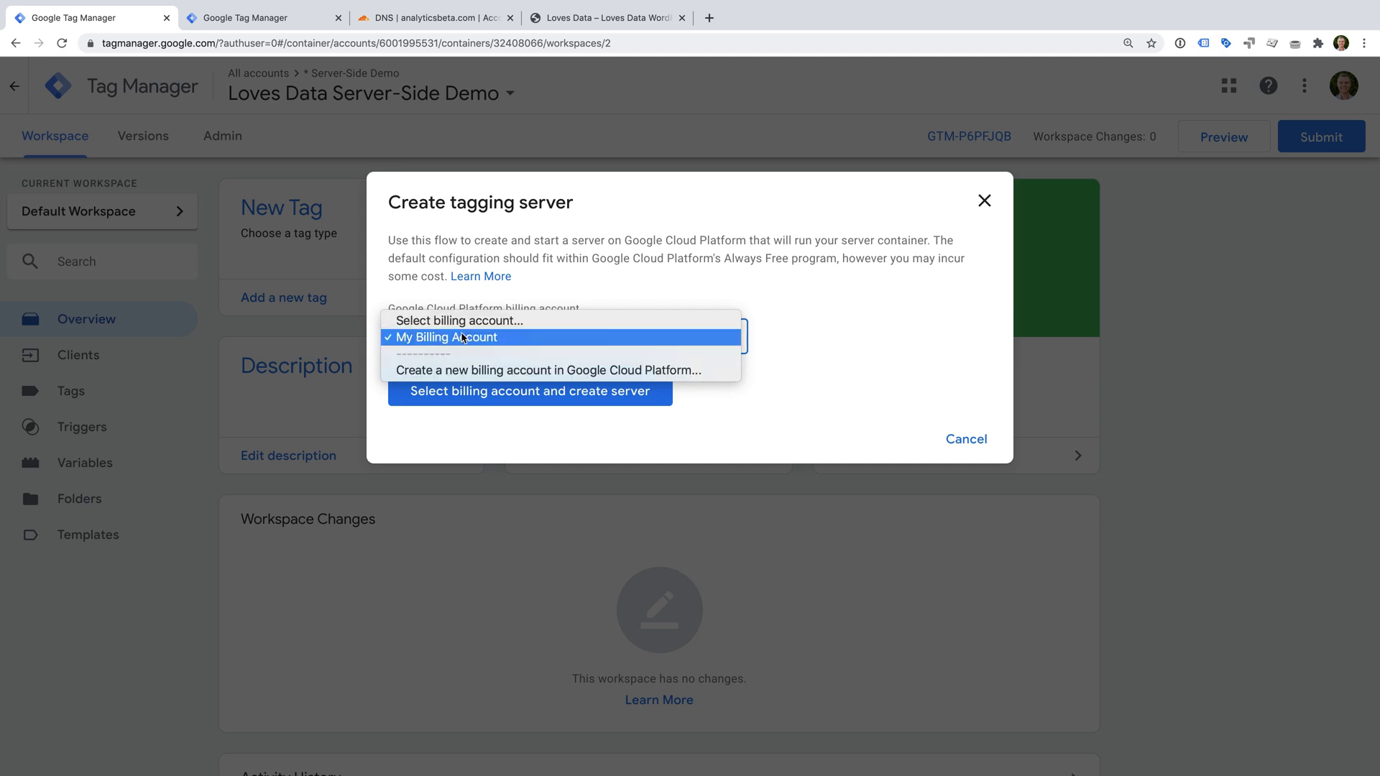
left_click(522, 339)
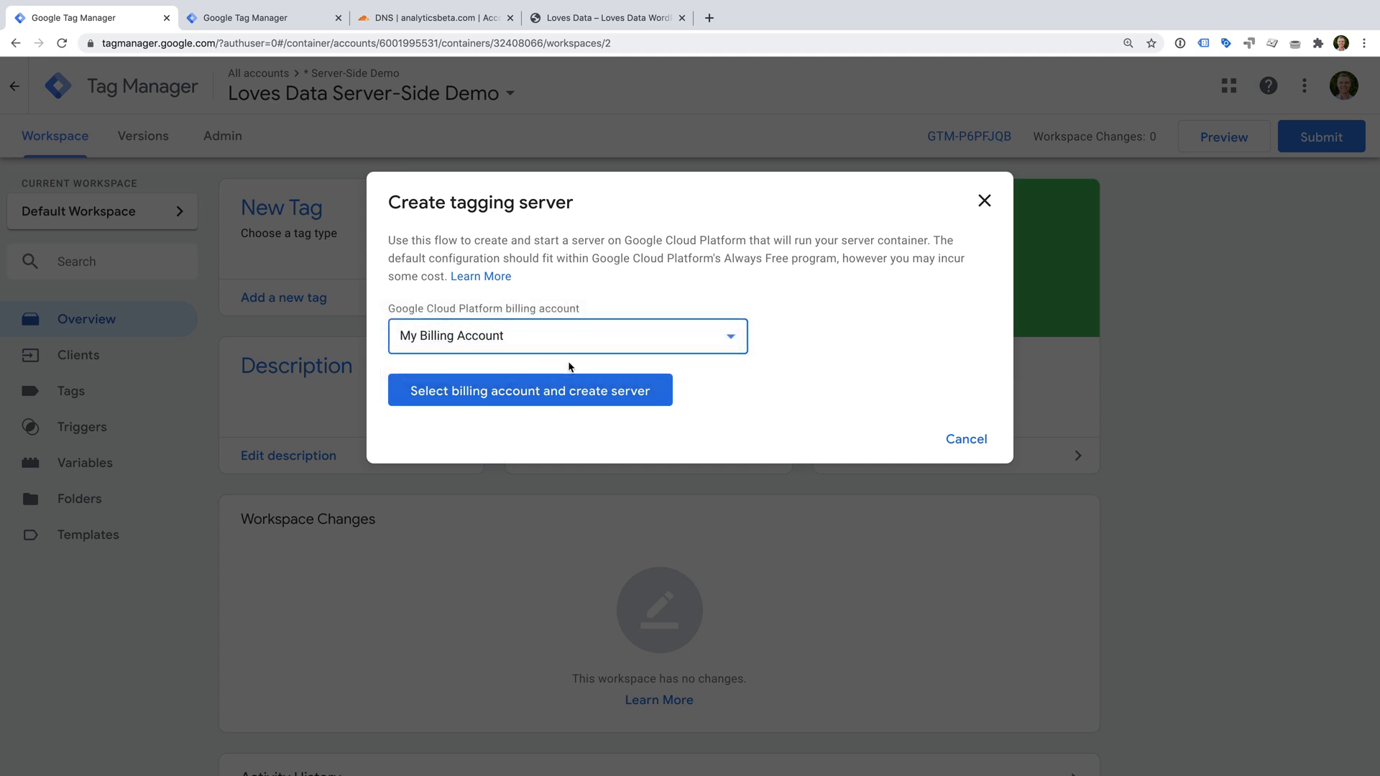
left_click(618, 404)
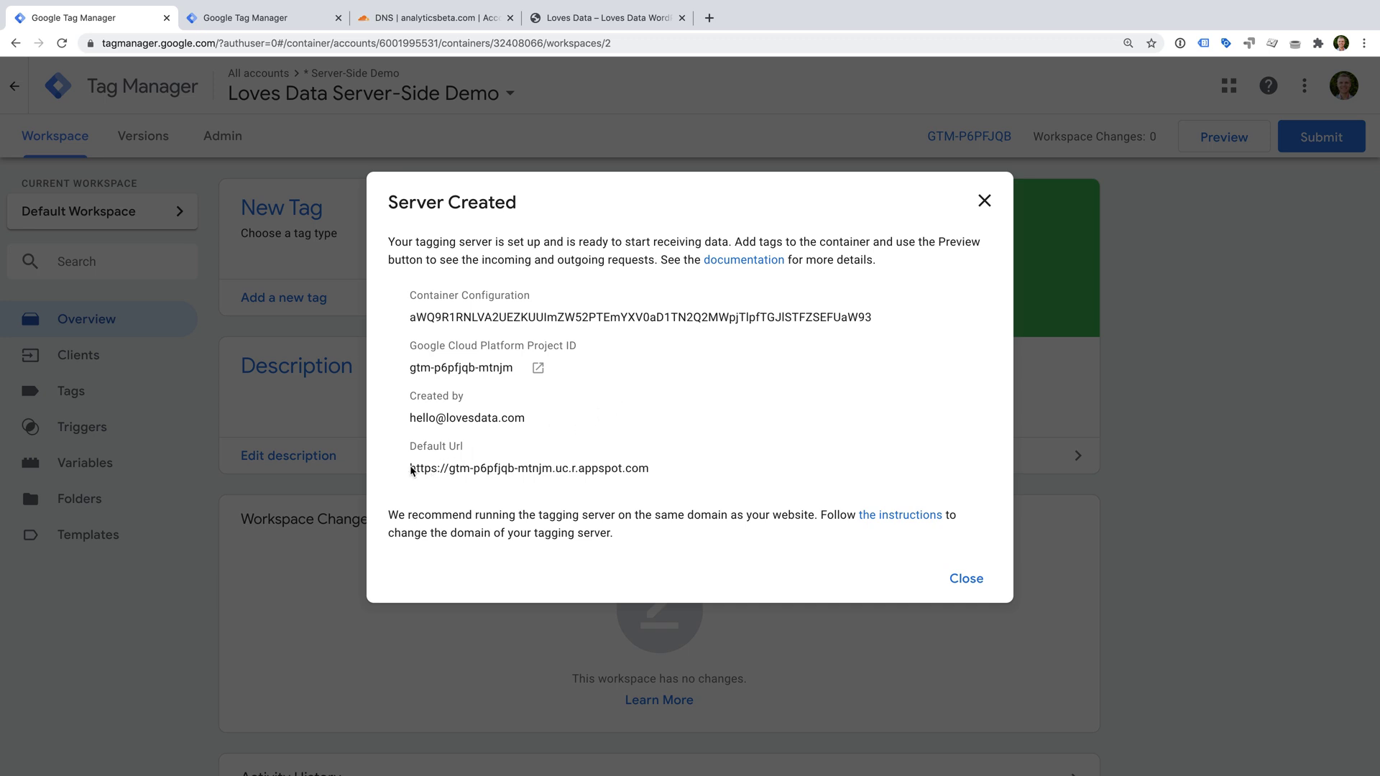
Step: Review the new tagging server's default URL and open its project in the Google Cloud Platform console
left_click_drag(410, 471, 652, 475)
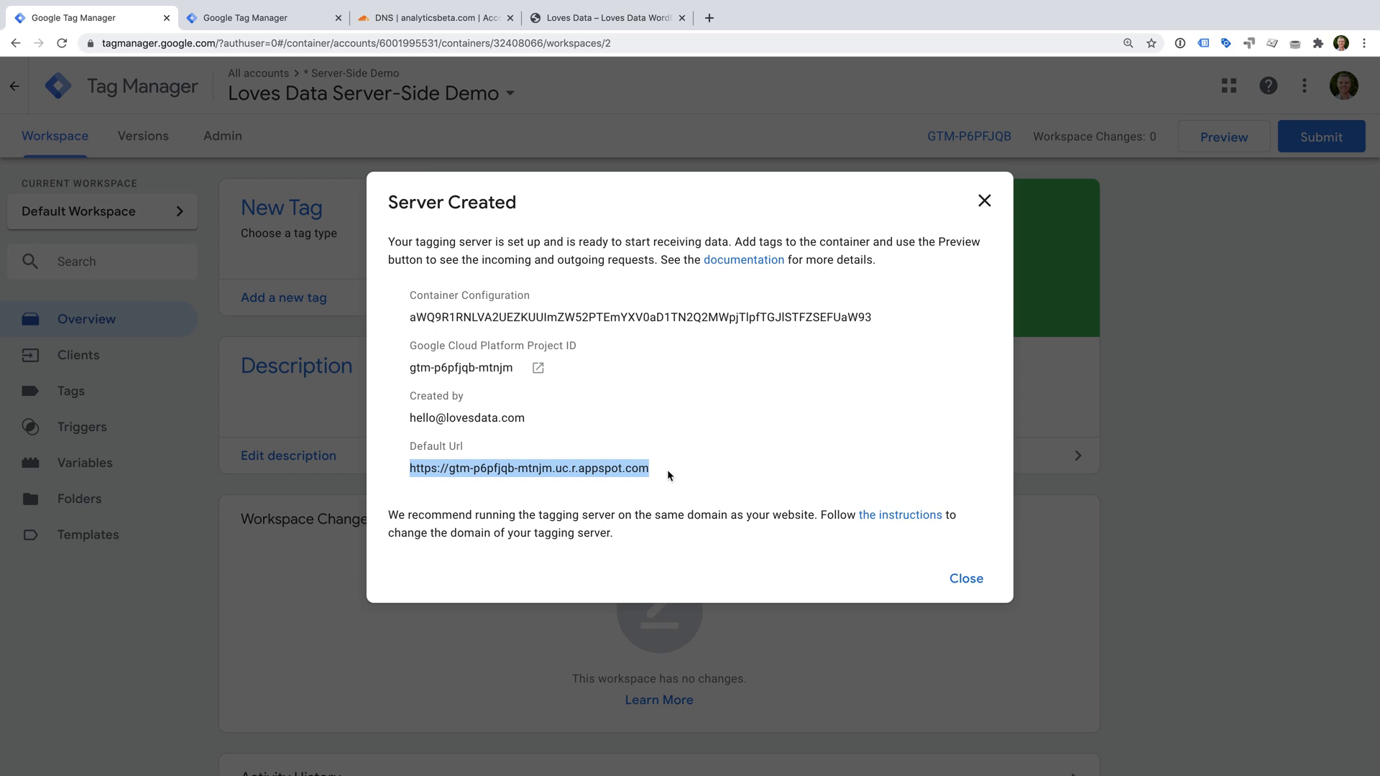
left_click(667, 475)
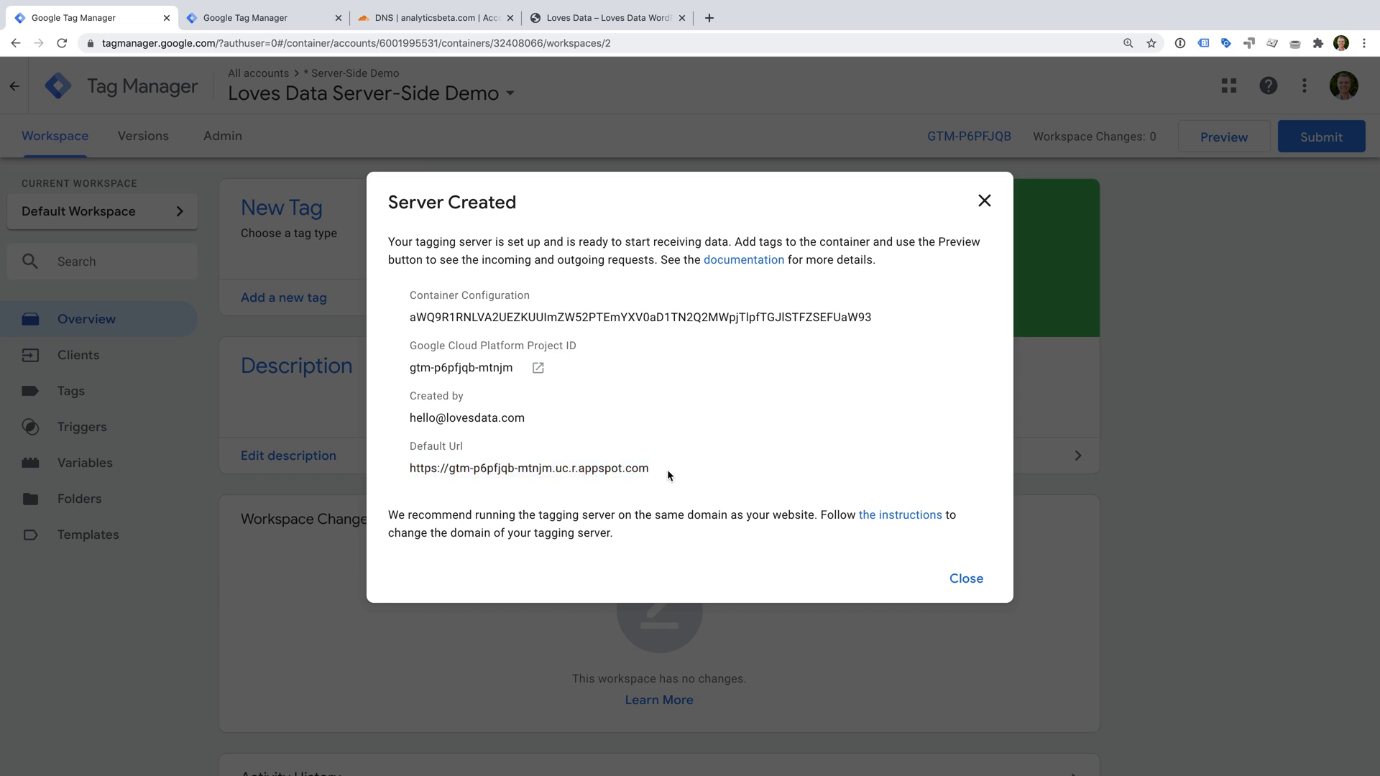
left_click(537, 369)
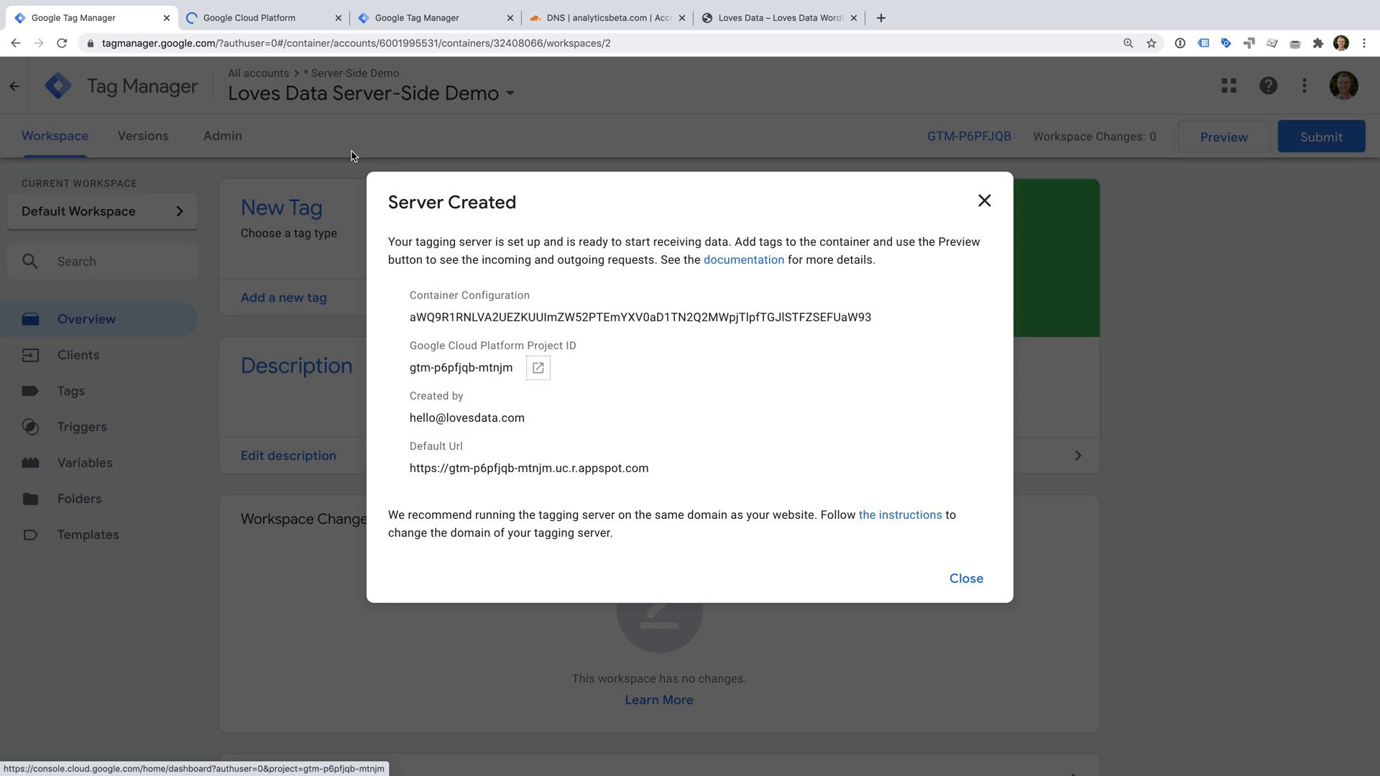
left_click(292, 20)
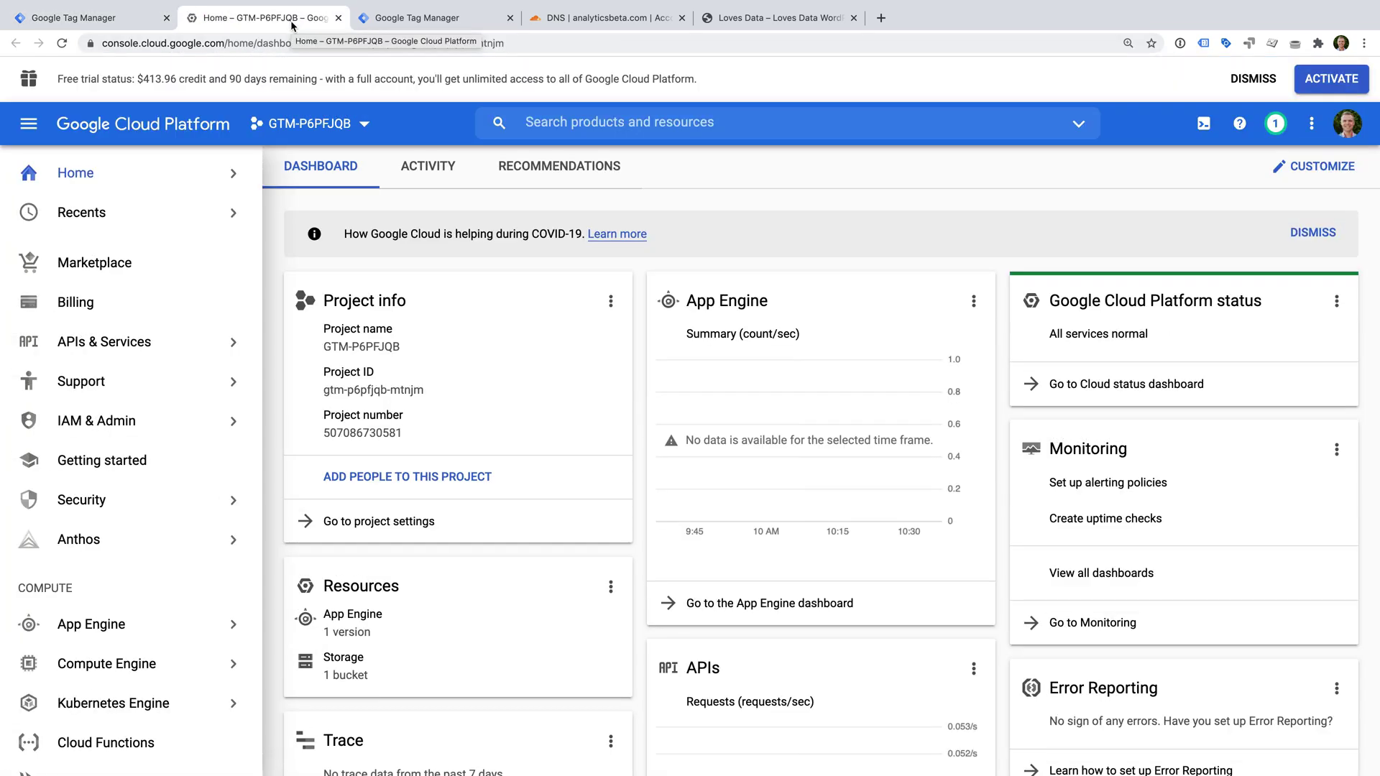
Step: Open the custom domain settings of the project's App Engine application
mouse_move(214, 175)
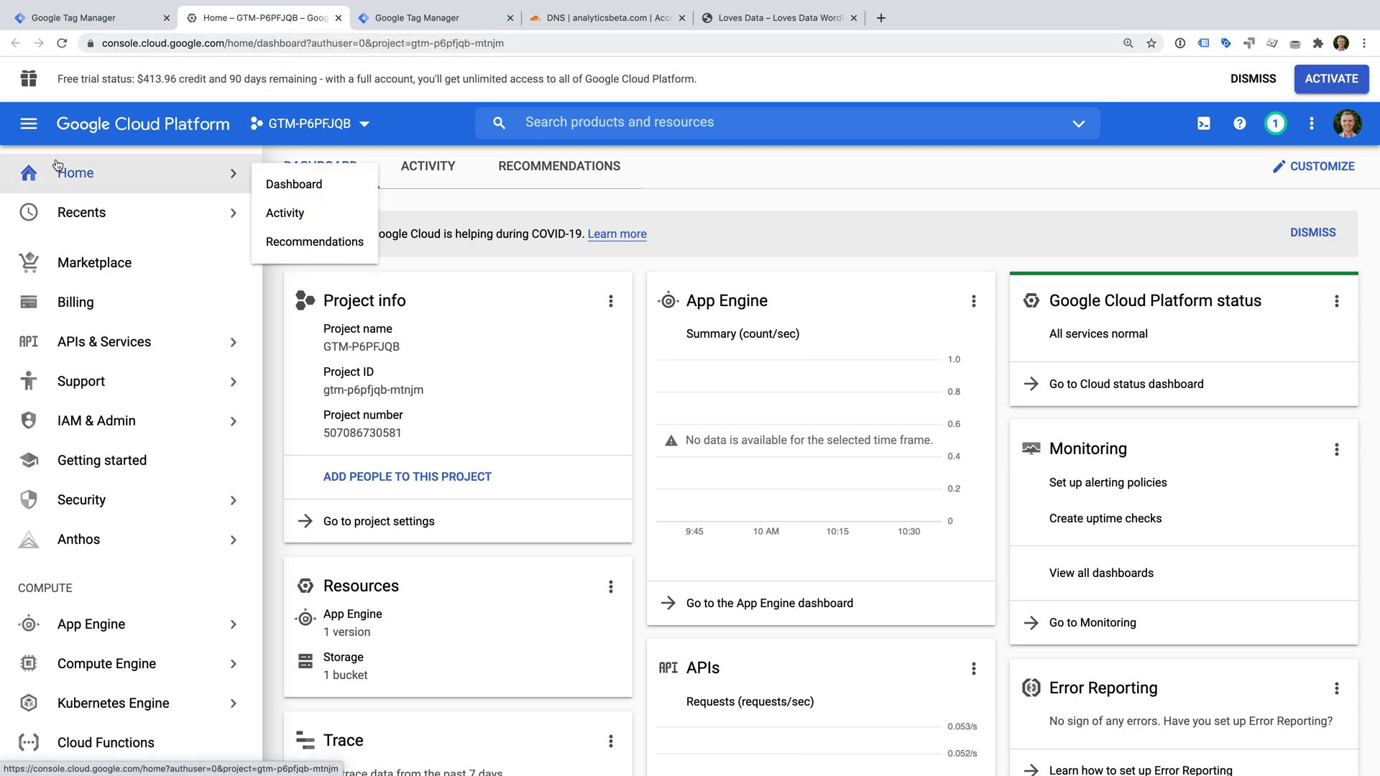
left_click(29, 124)
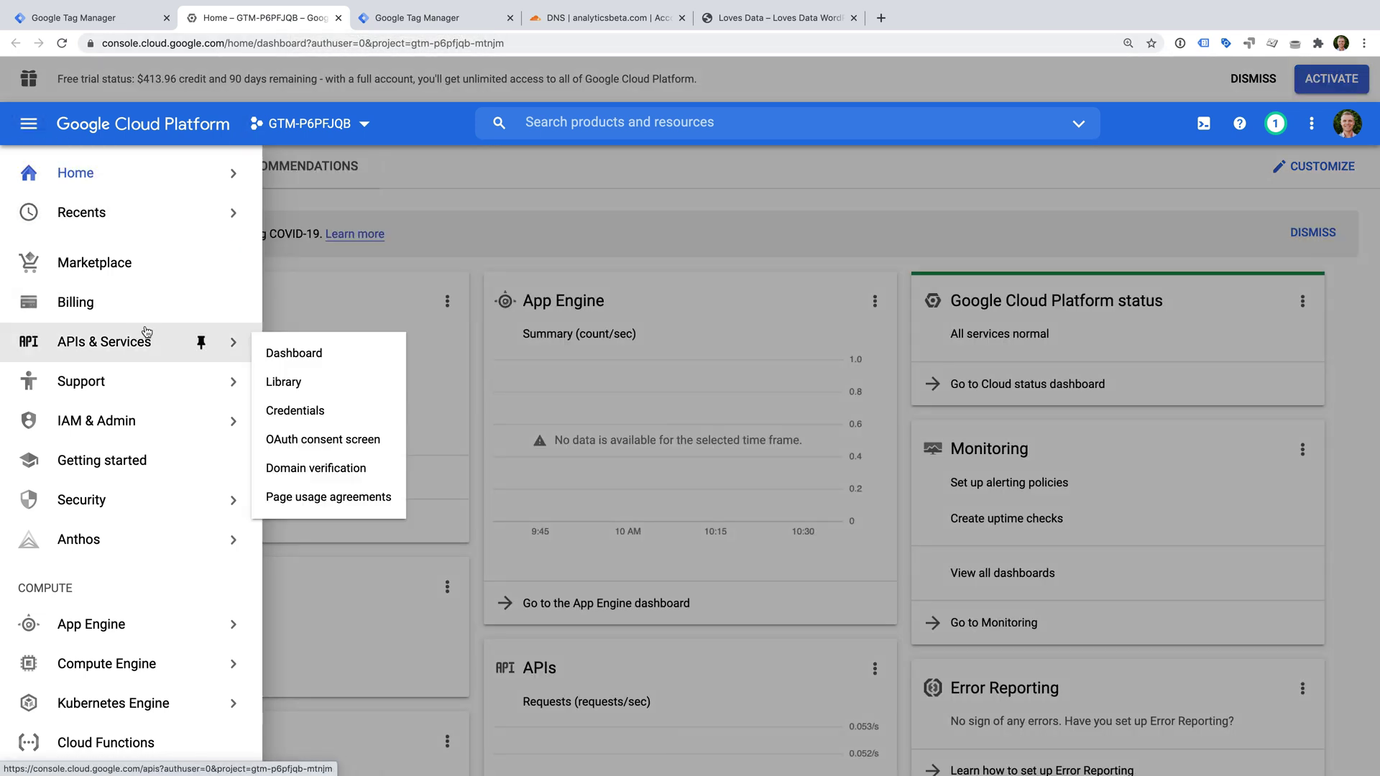
mouse_move(204, 628)
left_click(282, 616)
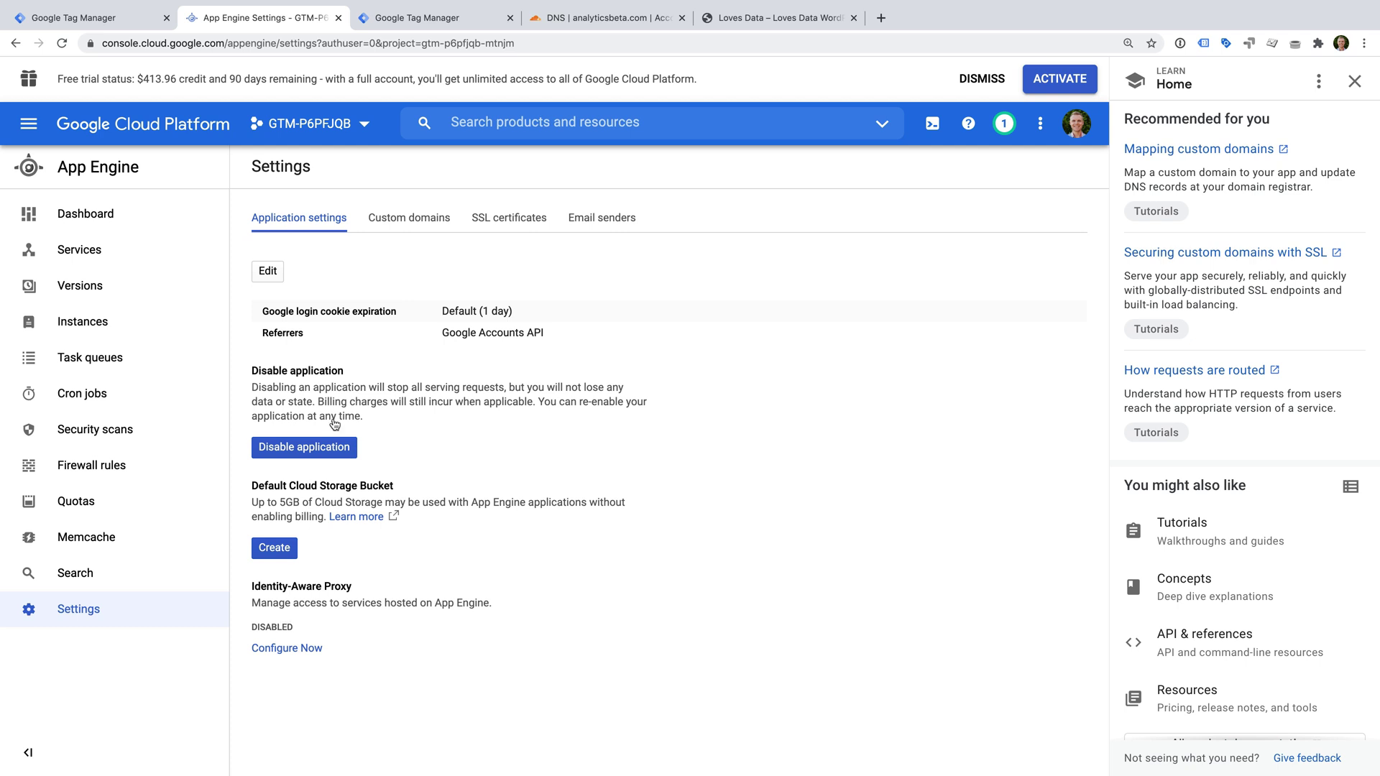
left_click(409, 218)
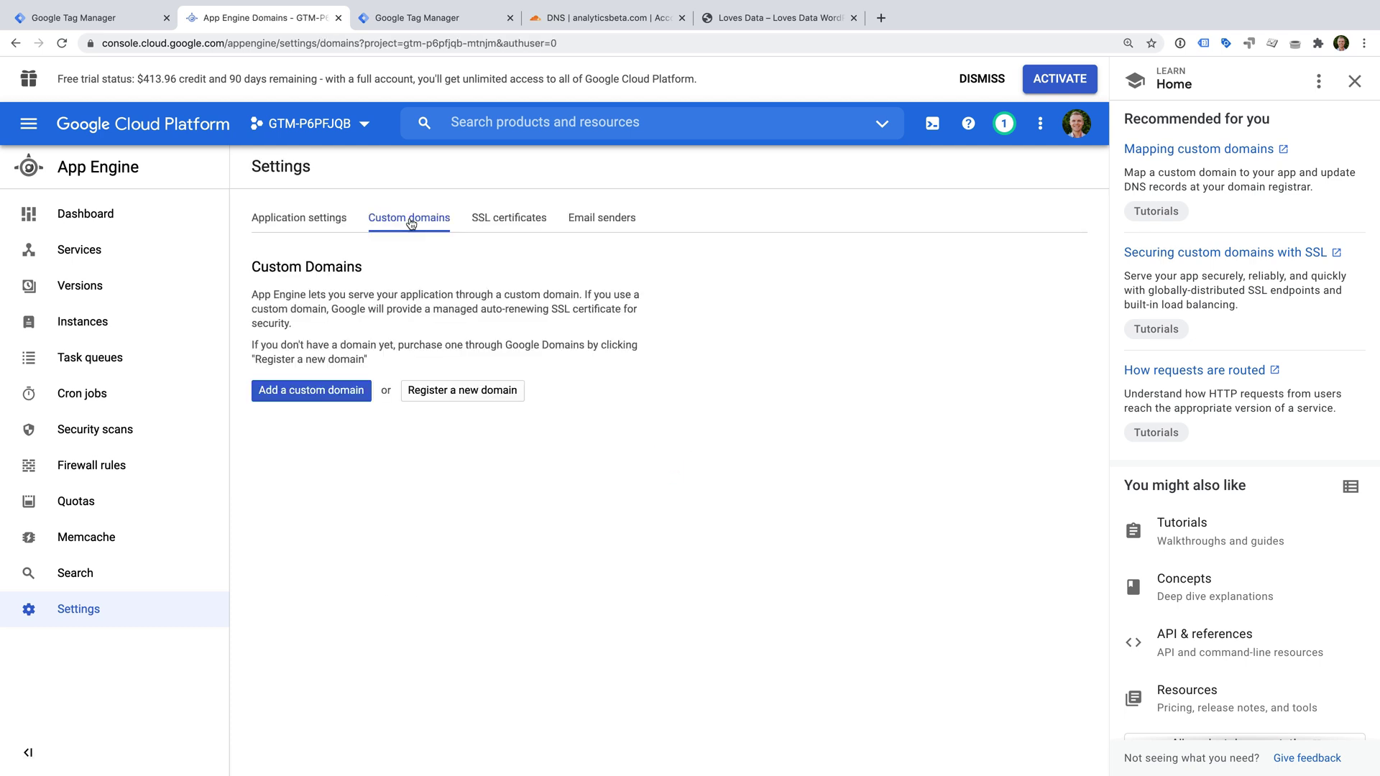
Step: Add gtm.analyticsbeta.com as a new custom domain and start verifying its ownership
left_click(336, 392)
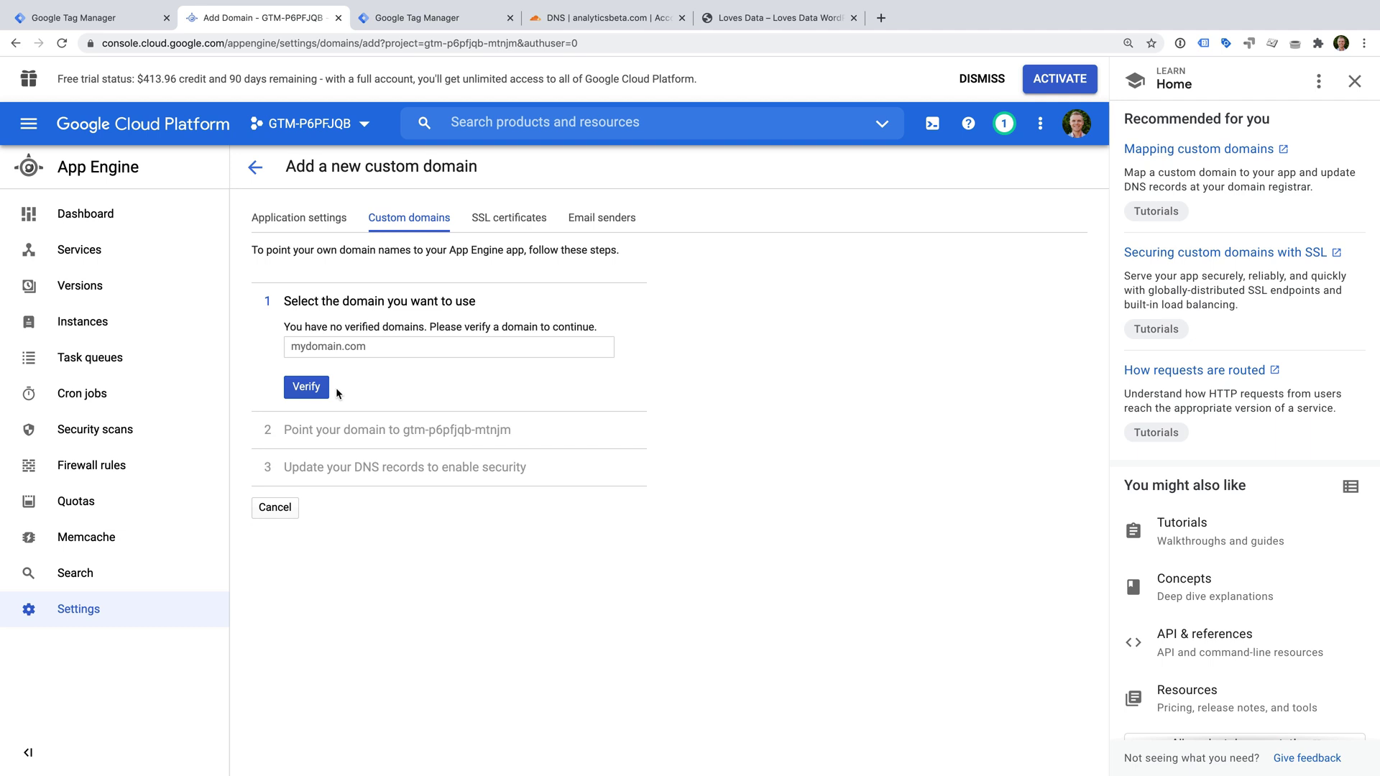
left_click(330, 348)
type("gtm.analytic")
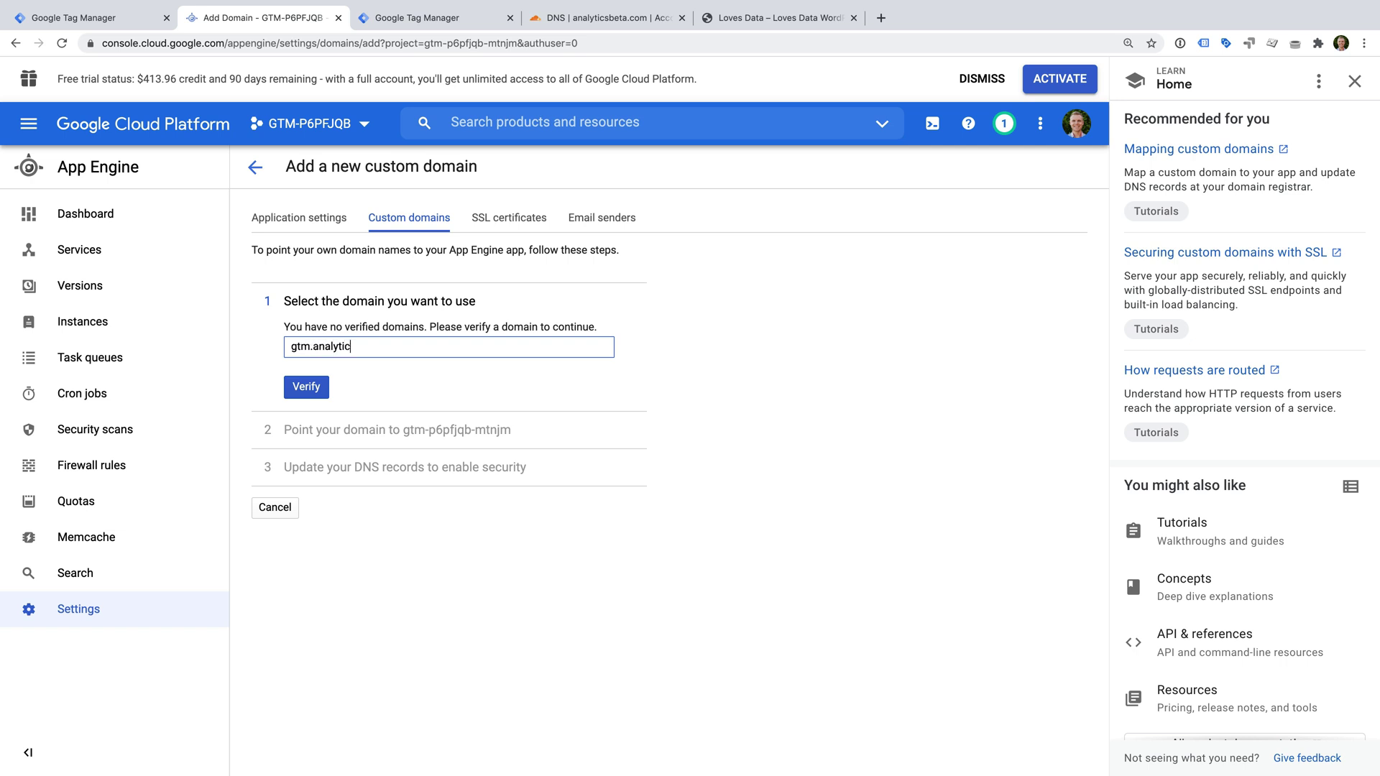
type("sbeta.com")
left_click(301, 387)
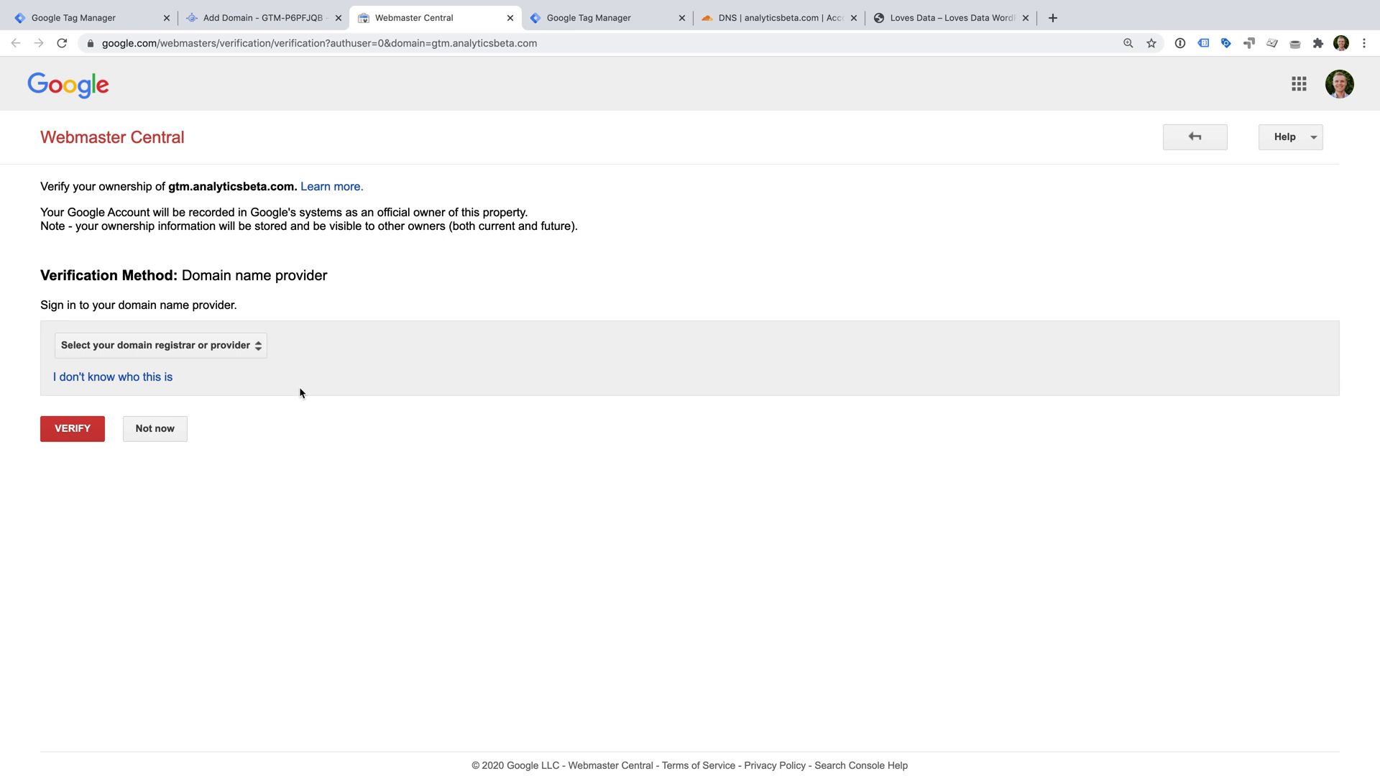
Step: Choose Other as the domain name provider and copy the TXT verification record for gtm.analyticsbeta.com
left_click(248, 348)
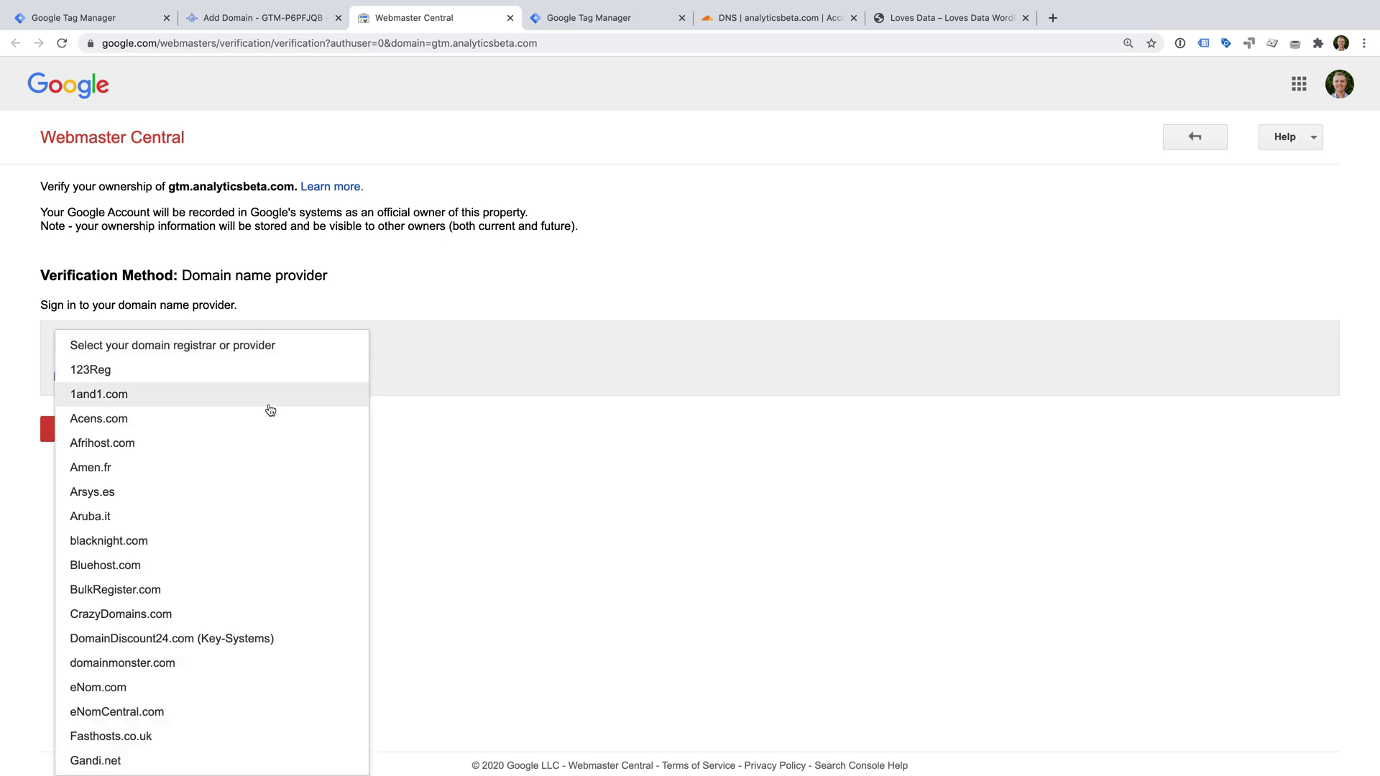
scroll(270, 409, "down", 10)
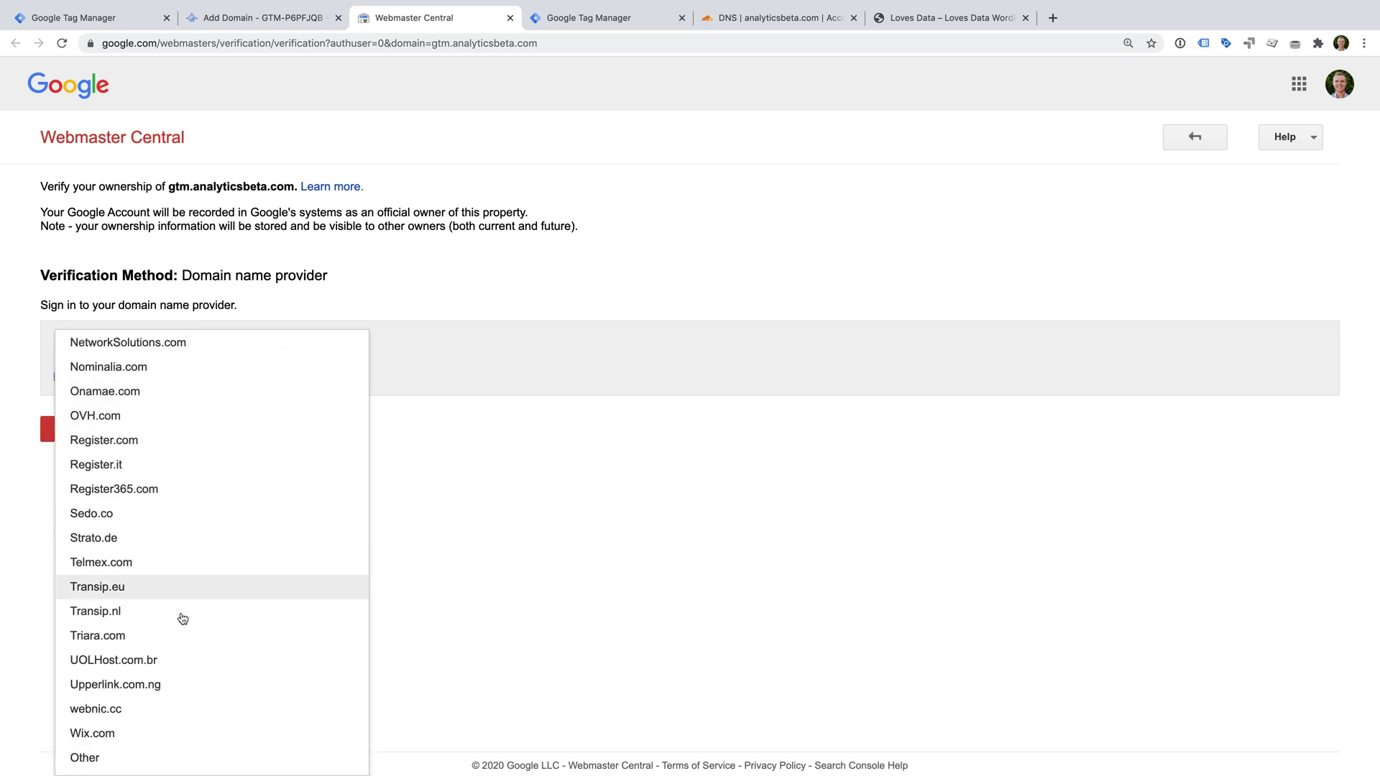
left_click(125, 762)
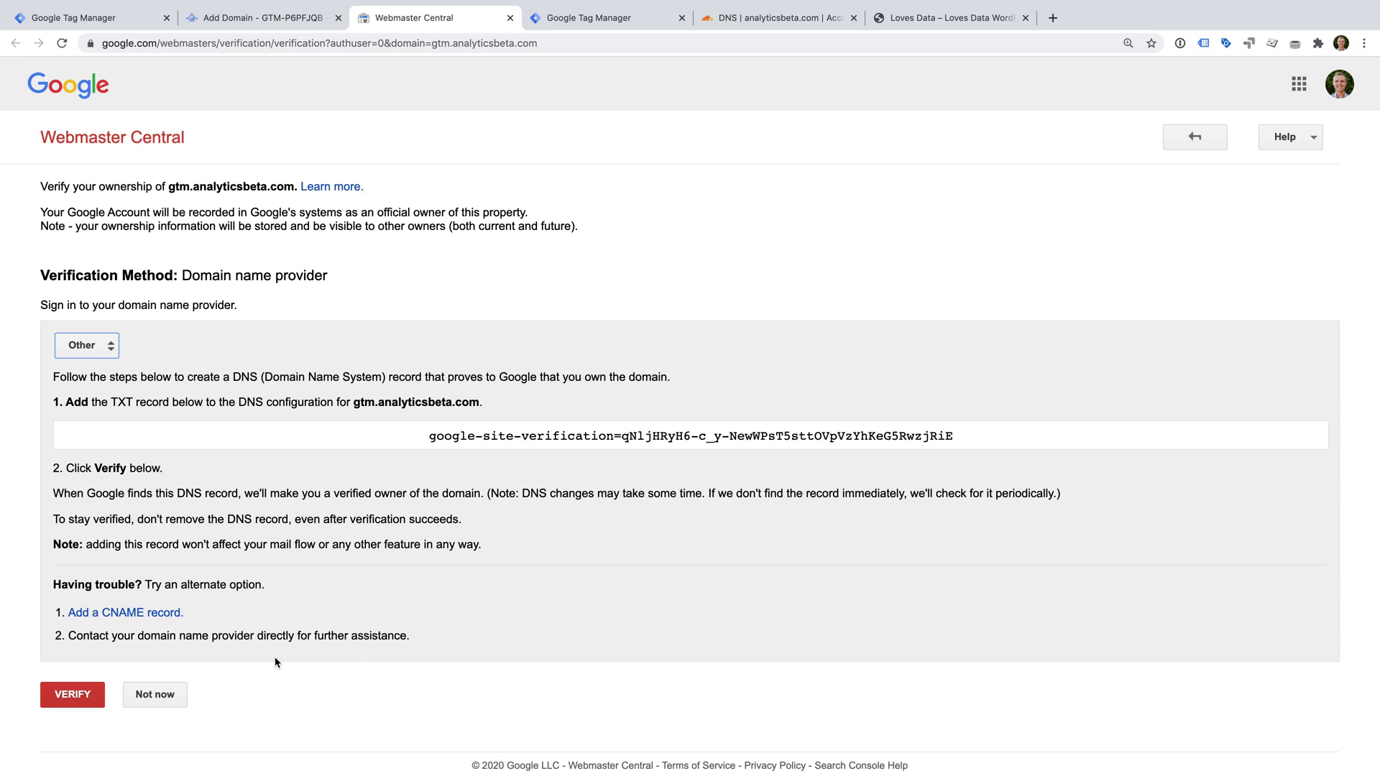
left_click(431, 436)
key("super+c")
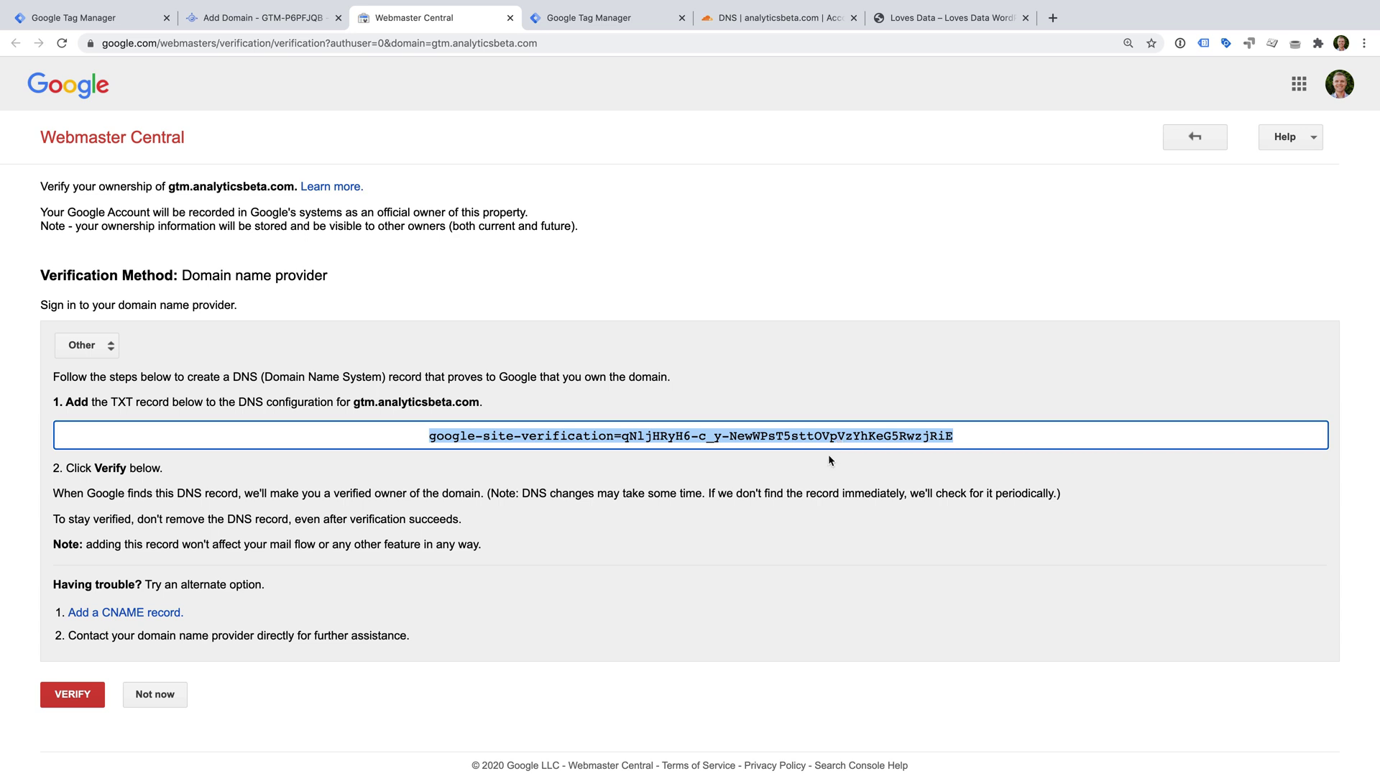
Step: In Cloudflare, add a TXT record named gtm to analyticsbeta.com with the copied Google site verification token as its content
left_click(765, 20)
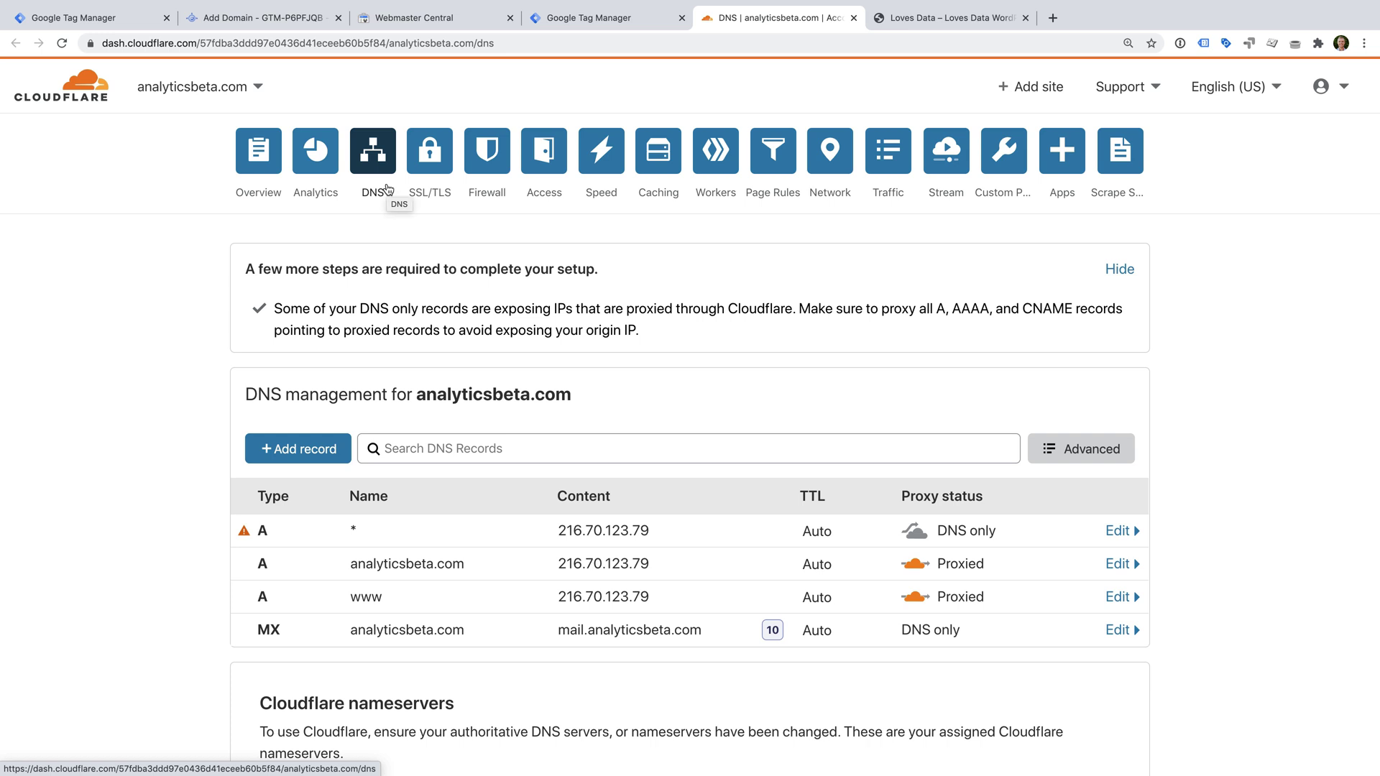
left_click(336, 460)
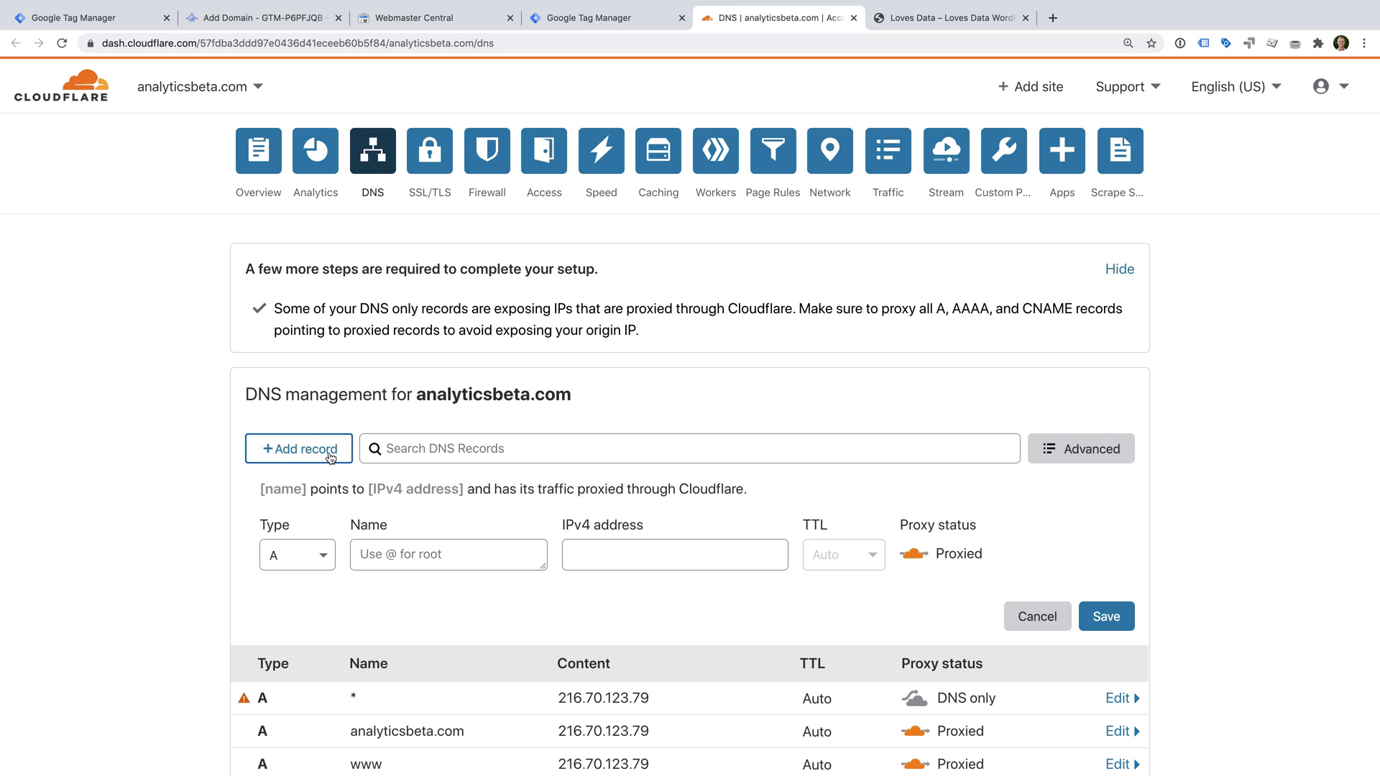
scroll(337, 466, "down", 2)
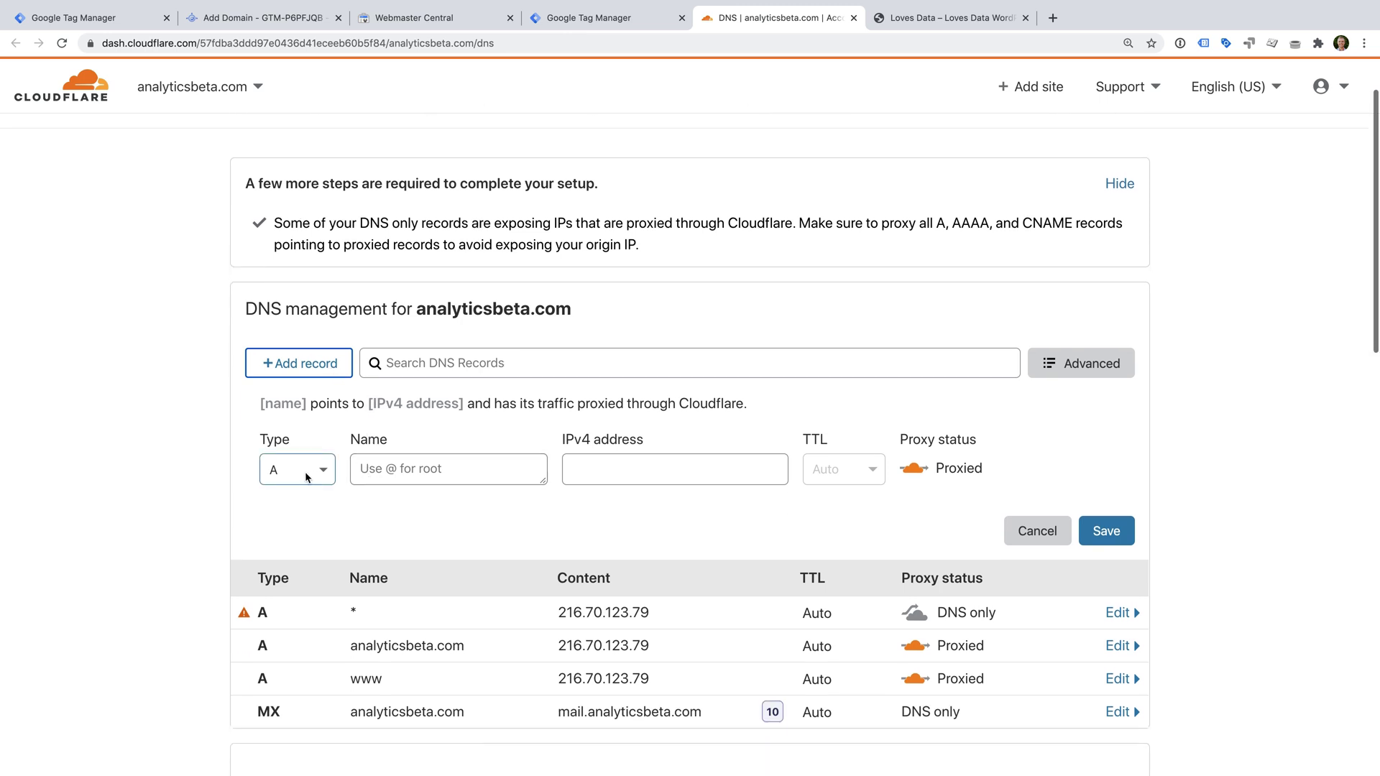
left_click(305, 476)
scroll(299, 544, "down", 5)
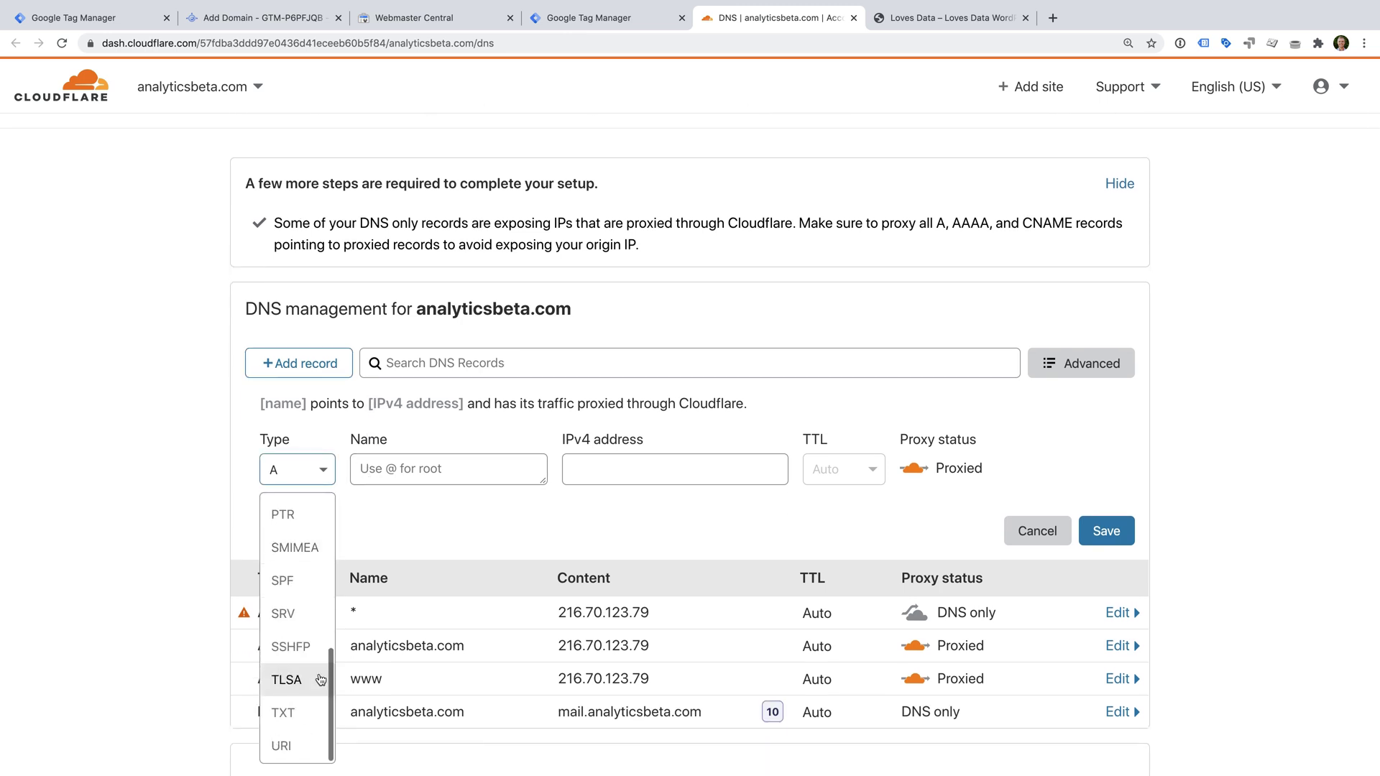
left_click(309, 712)
left_click(403, 471)
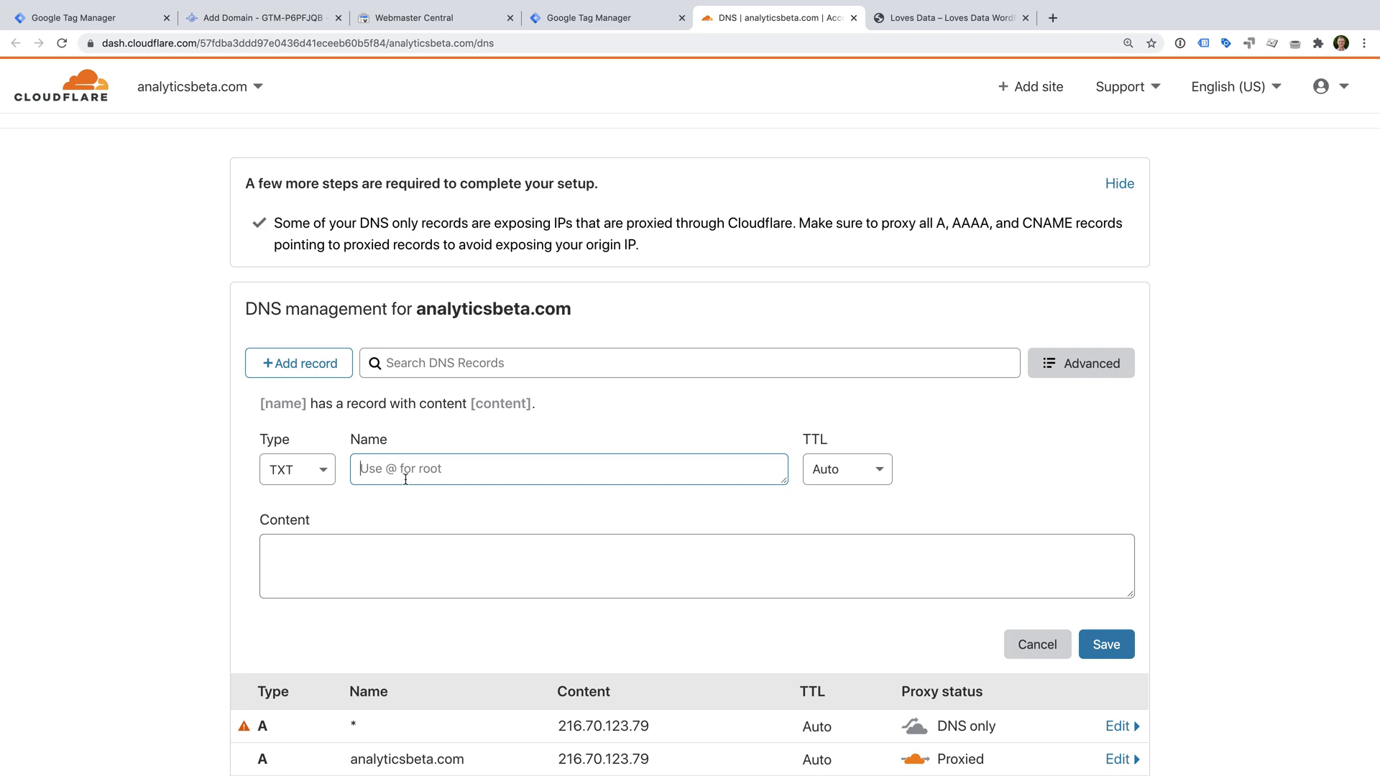
type("gtm")
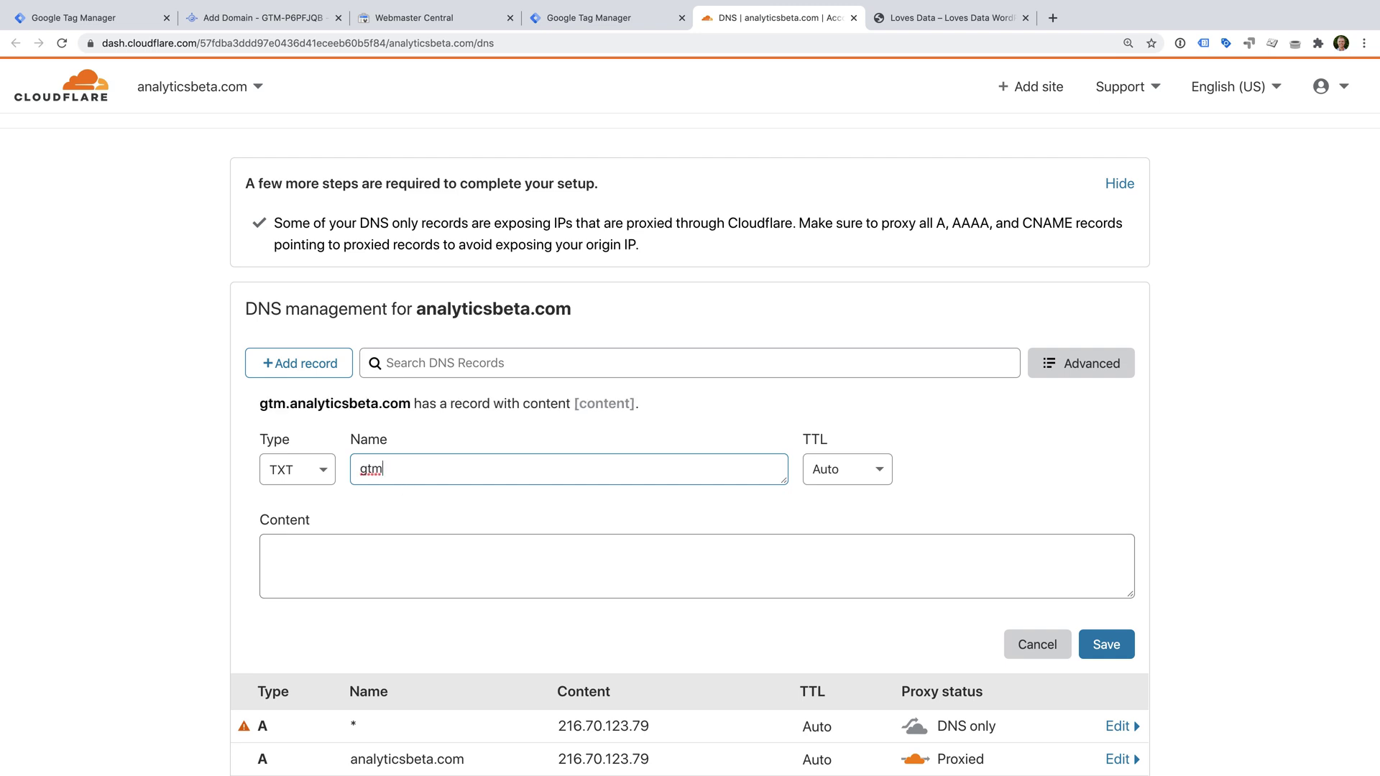
left_click(397, 554)
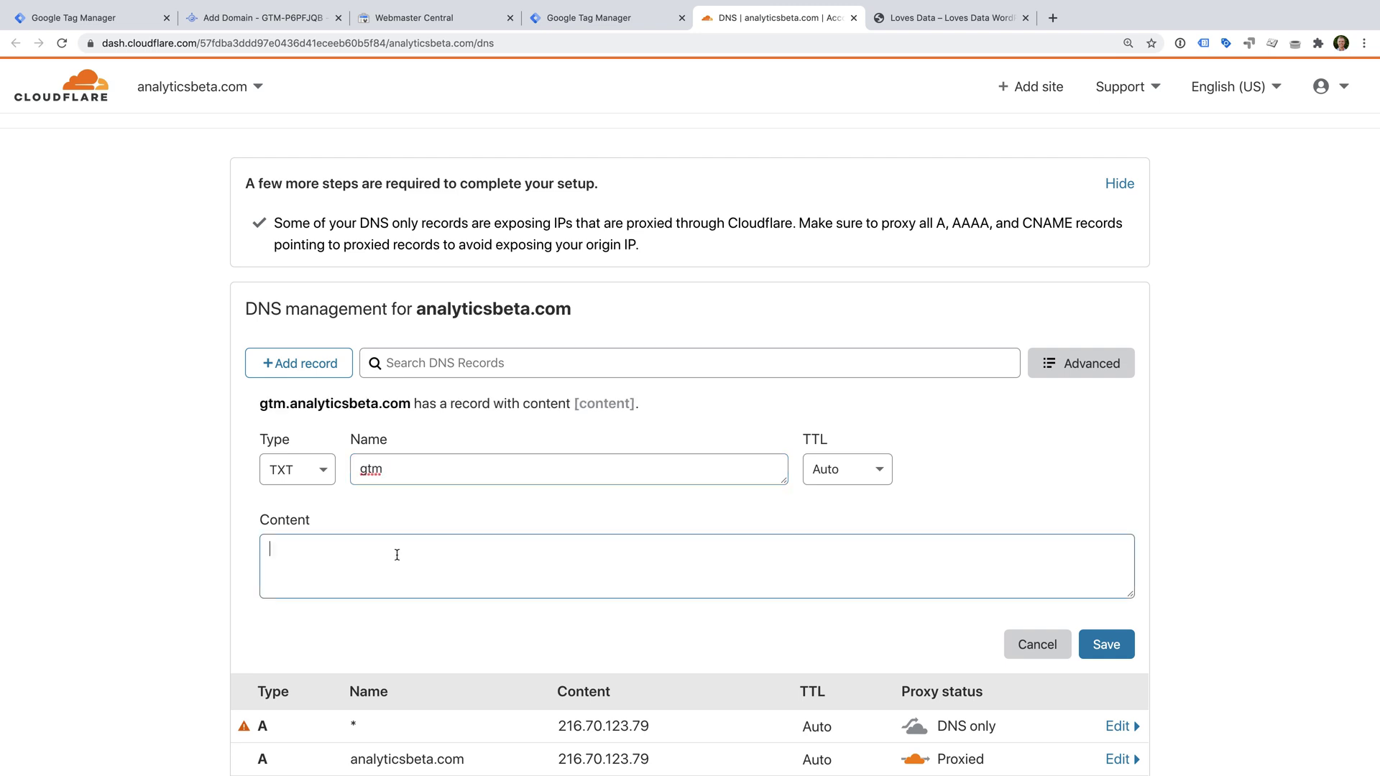
key("super+v")
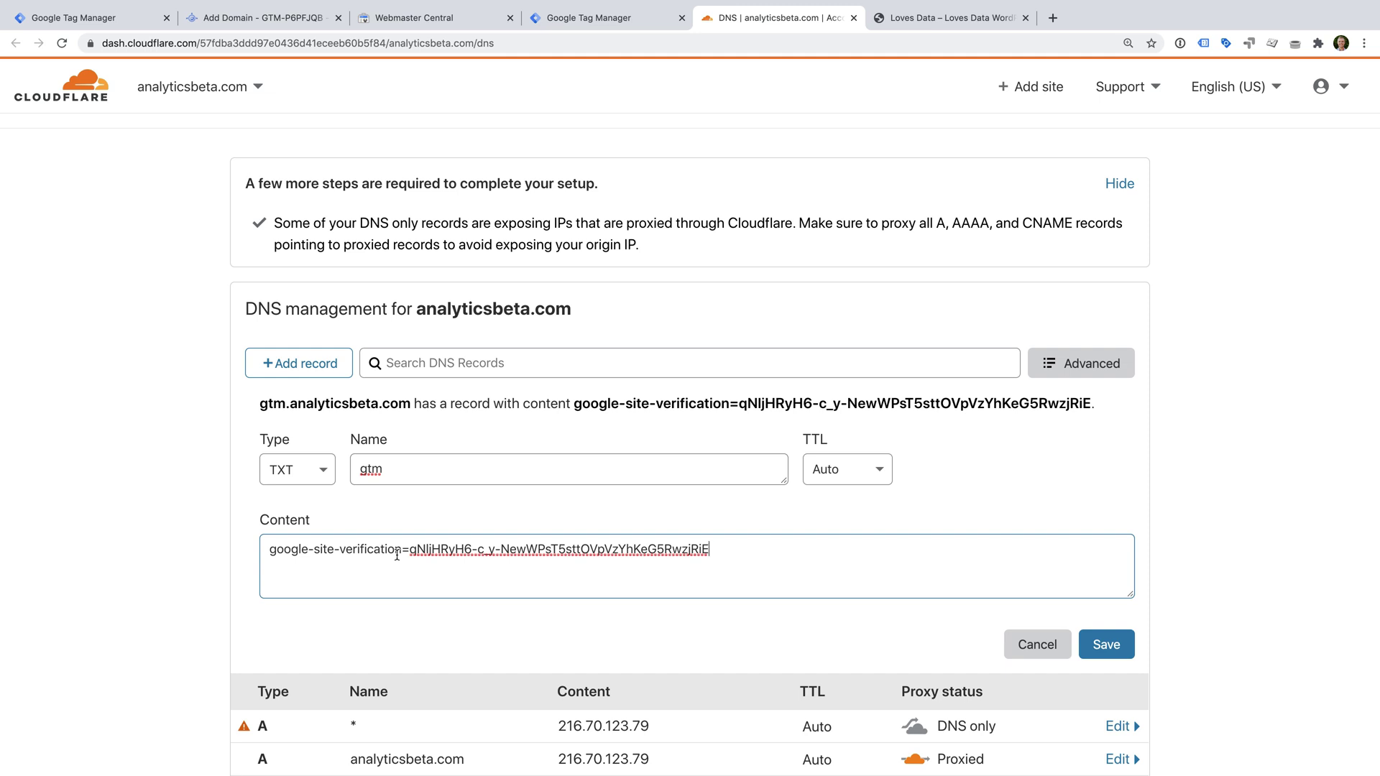
left_click(1103, 649)
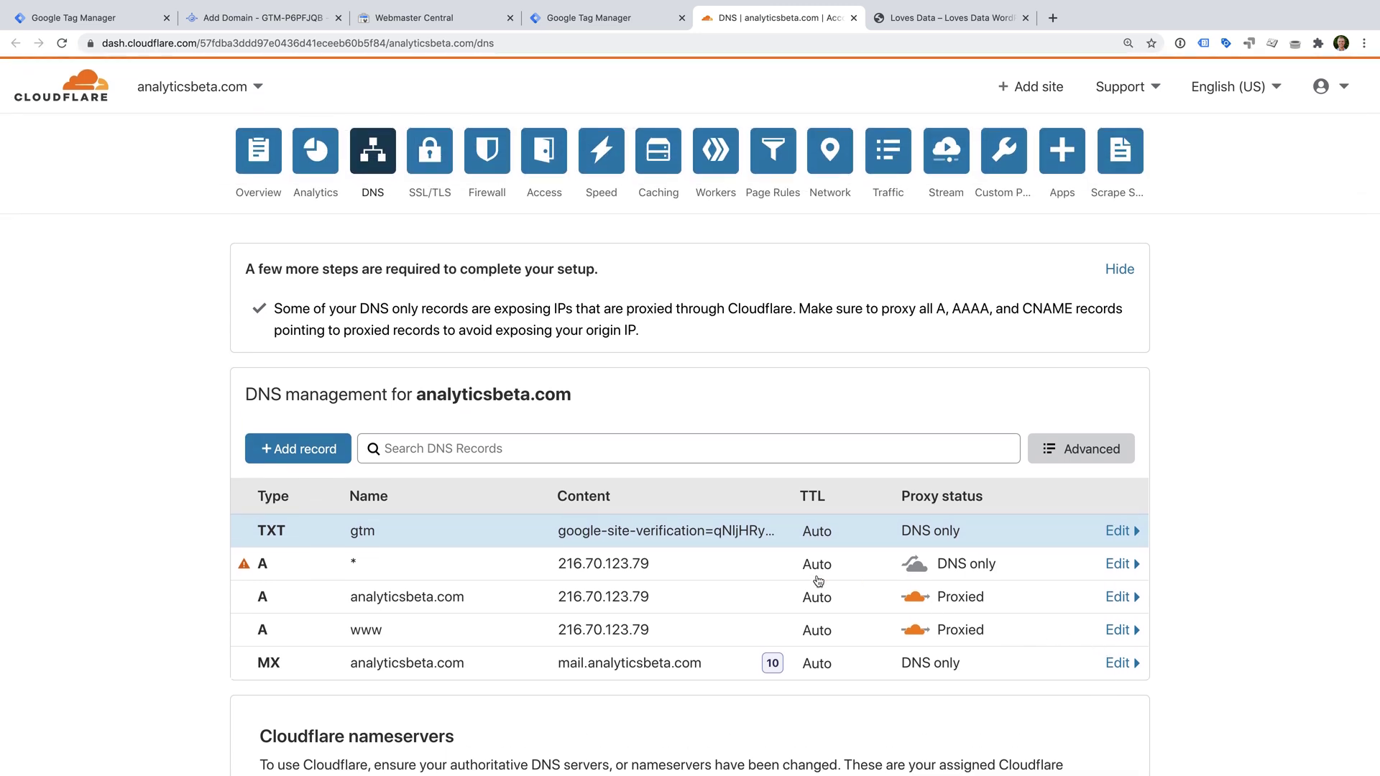
Step: Verify ownership of gtm.analyticsbeta.com in Webmaster Central and refresh the domains in the Google Cloud custom domain setup
scroll(515, 529, "down", 4)
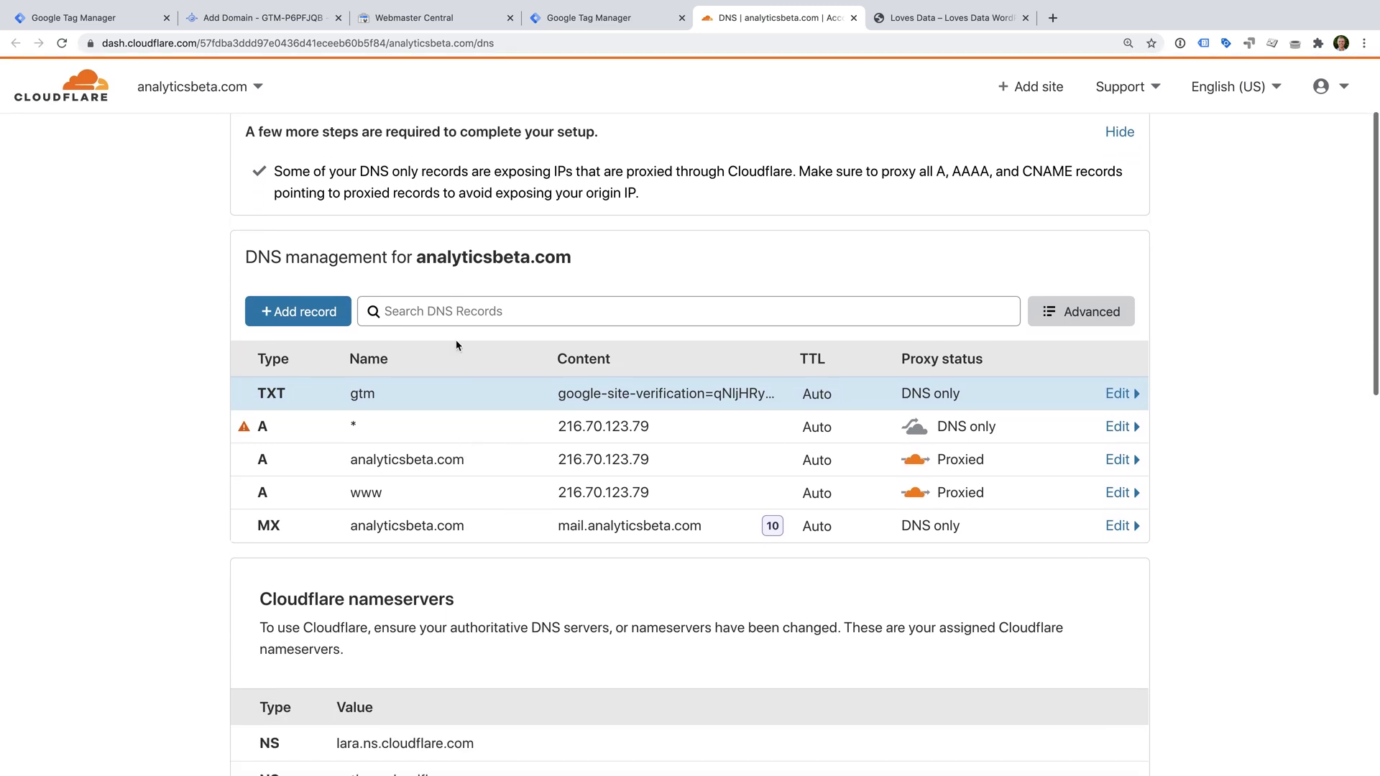
left_click(413, 18)
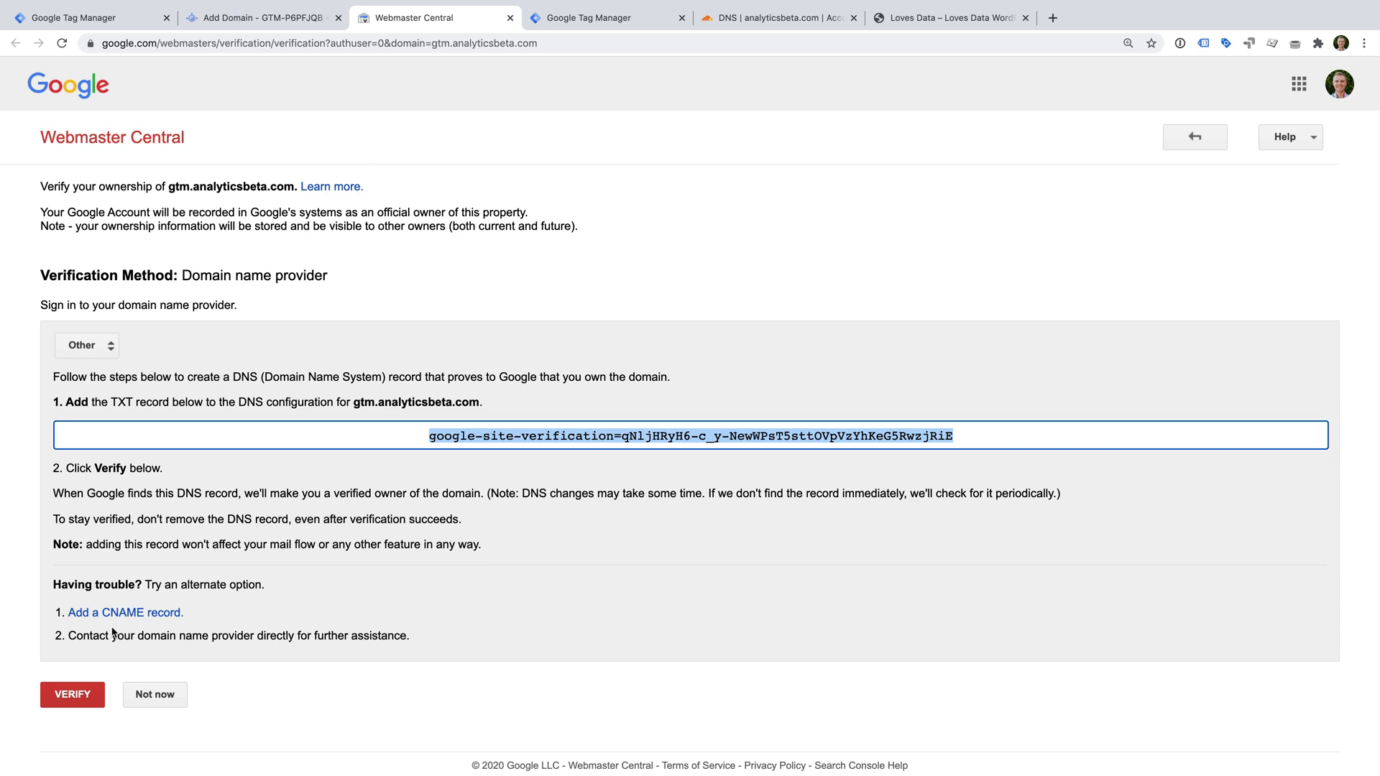
left_click(73, 699)
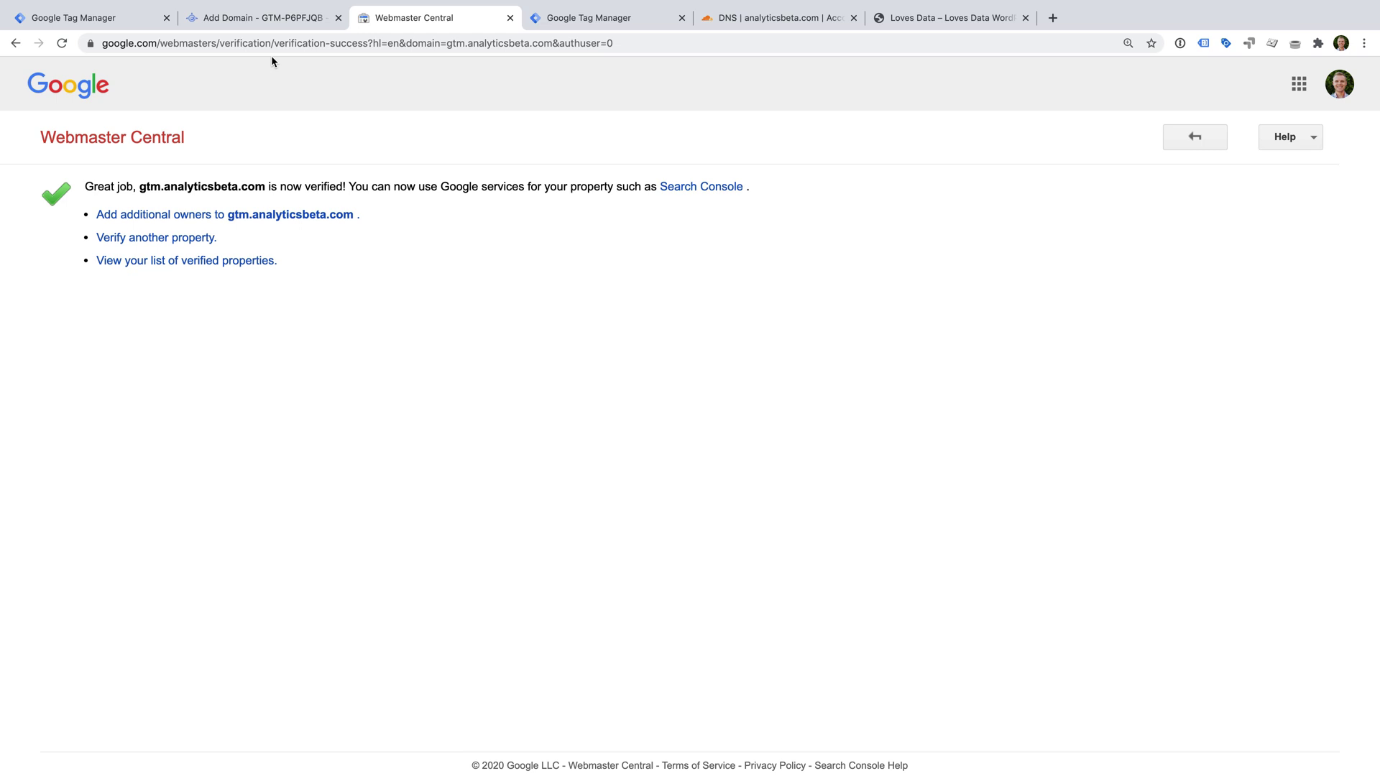
left_click(273, 19)
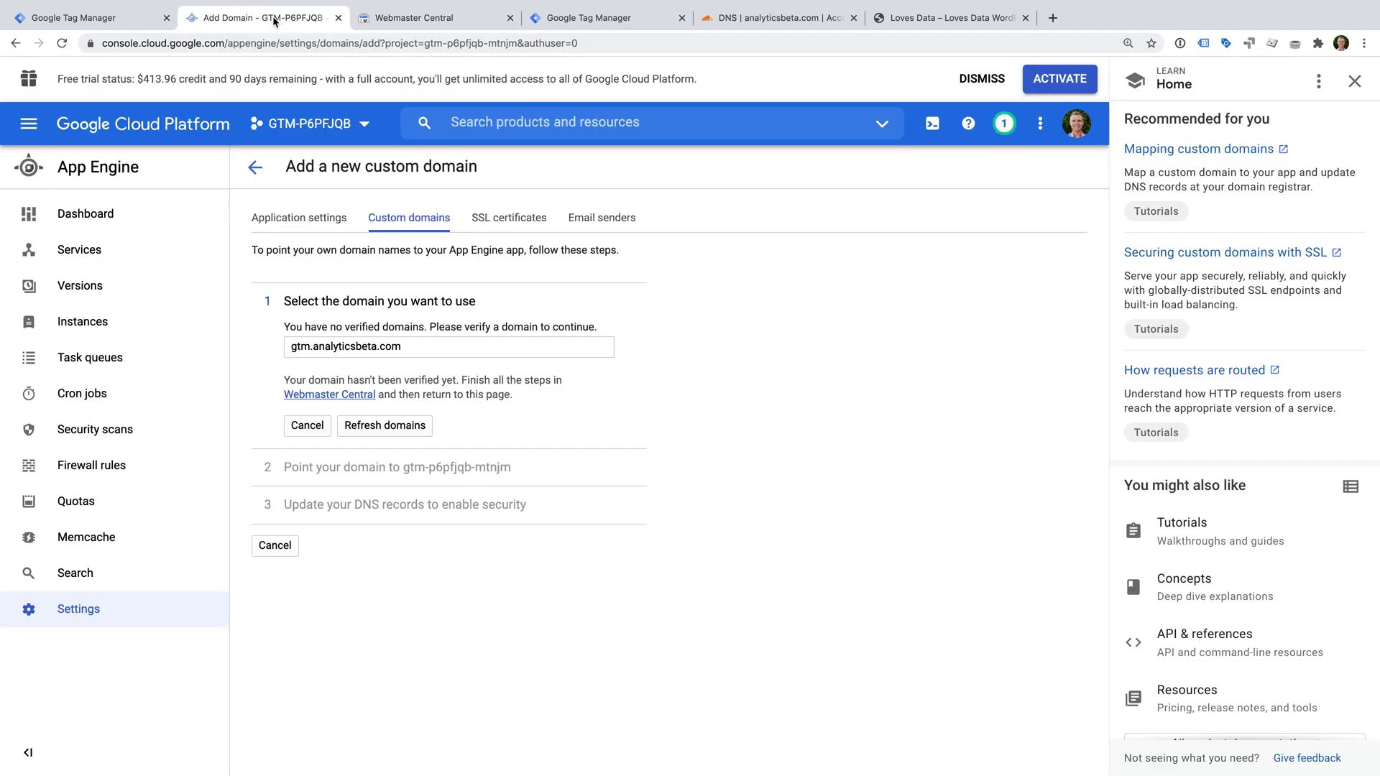
left_click(365, 424)
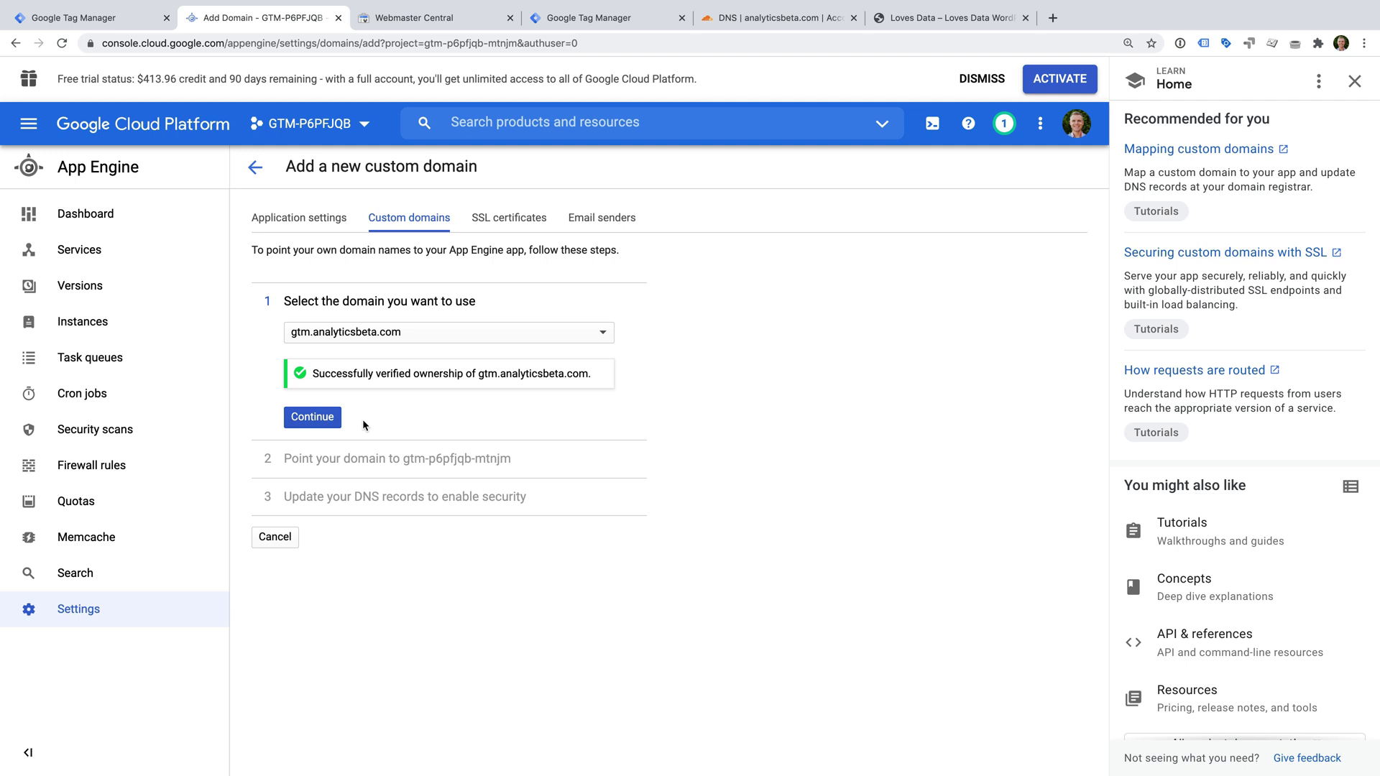
left_click(322, 419)
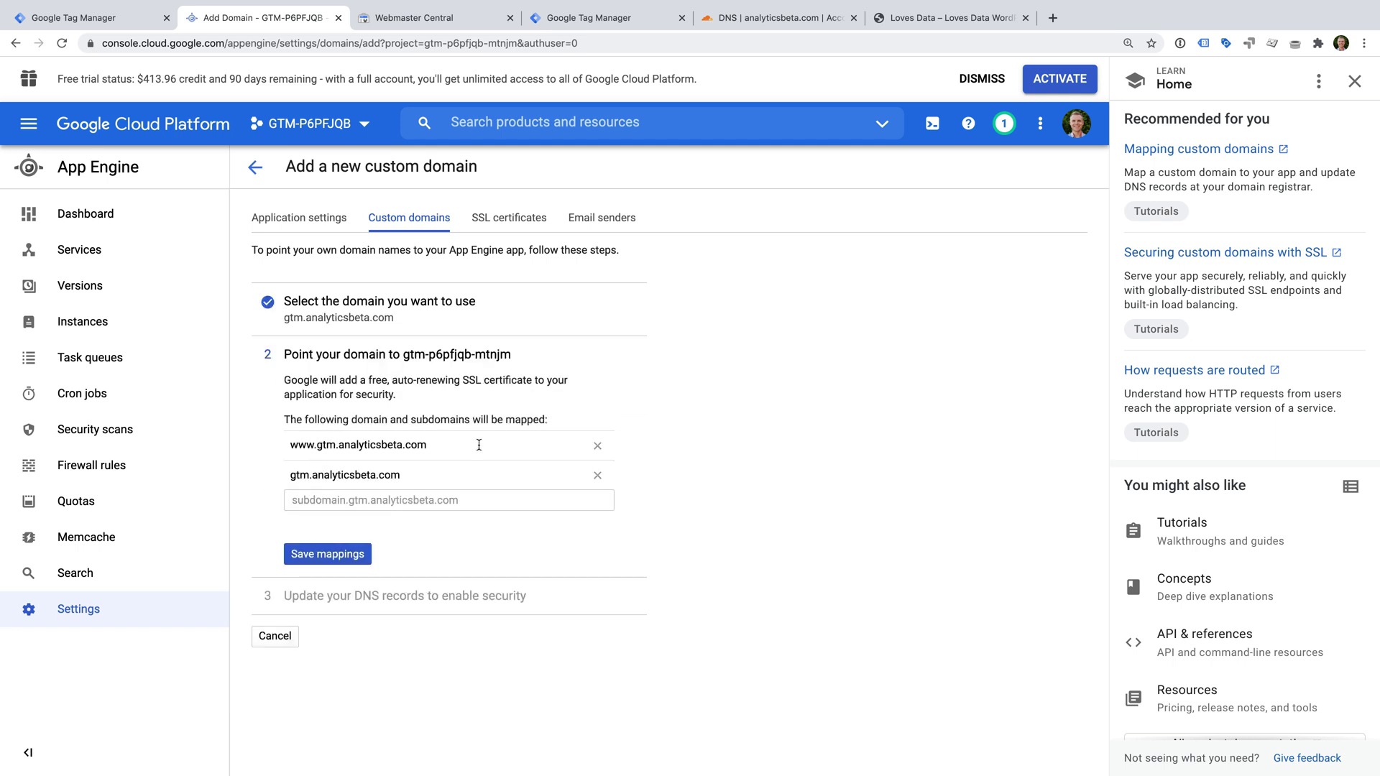
left_click(597, 447)
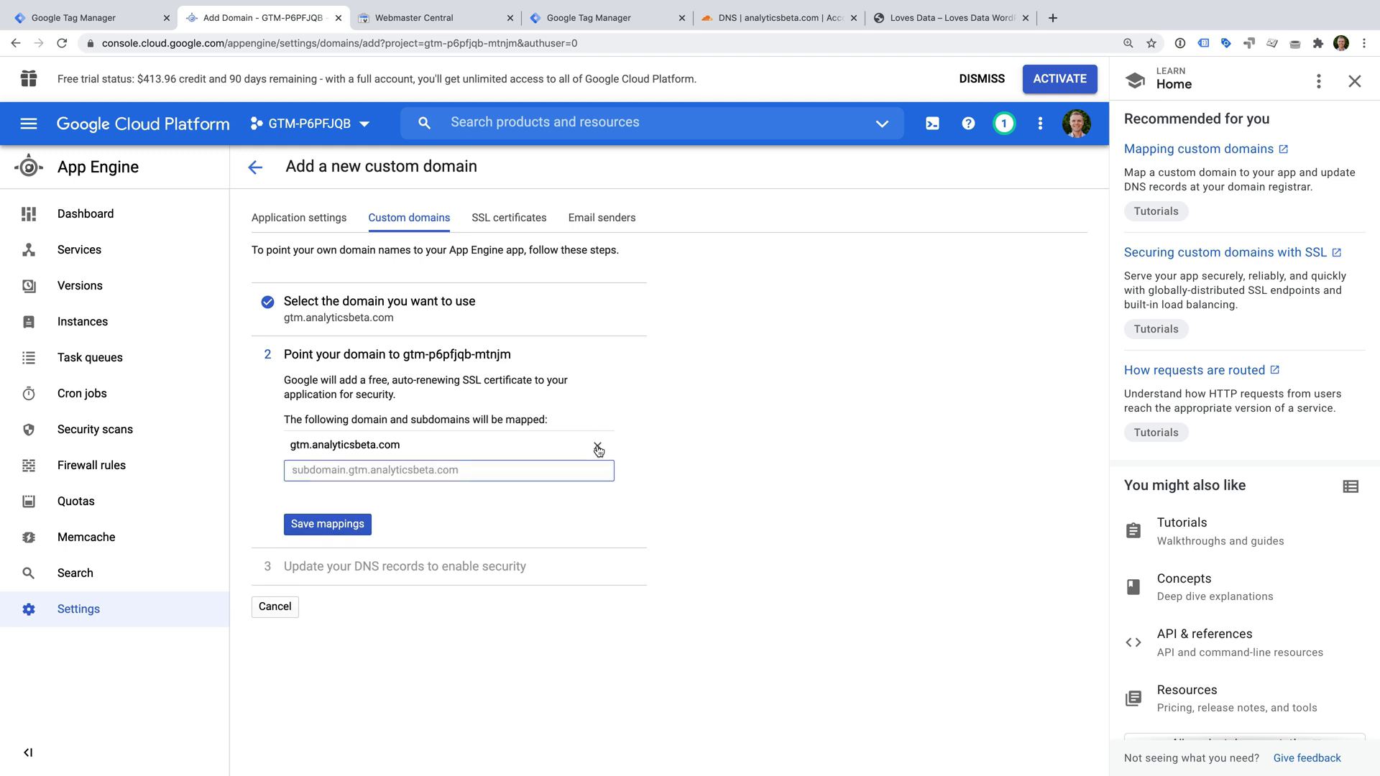
left_click(362, 525)
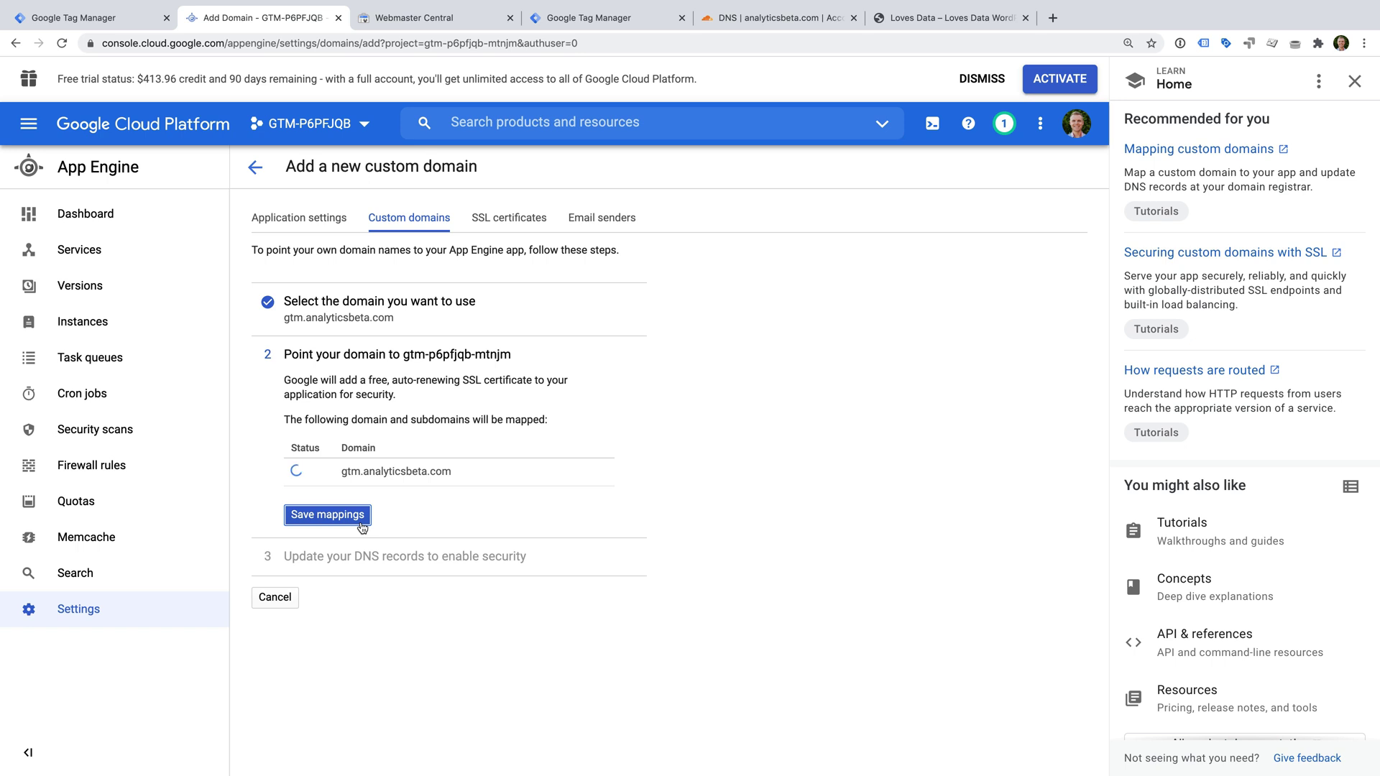
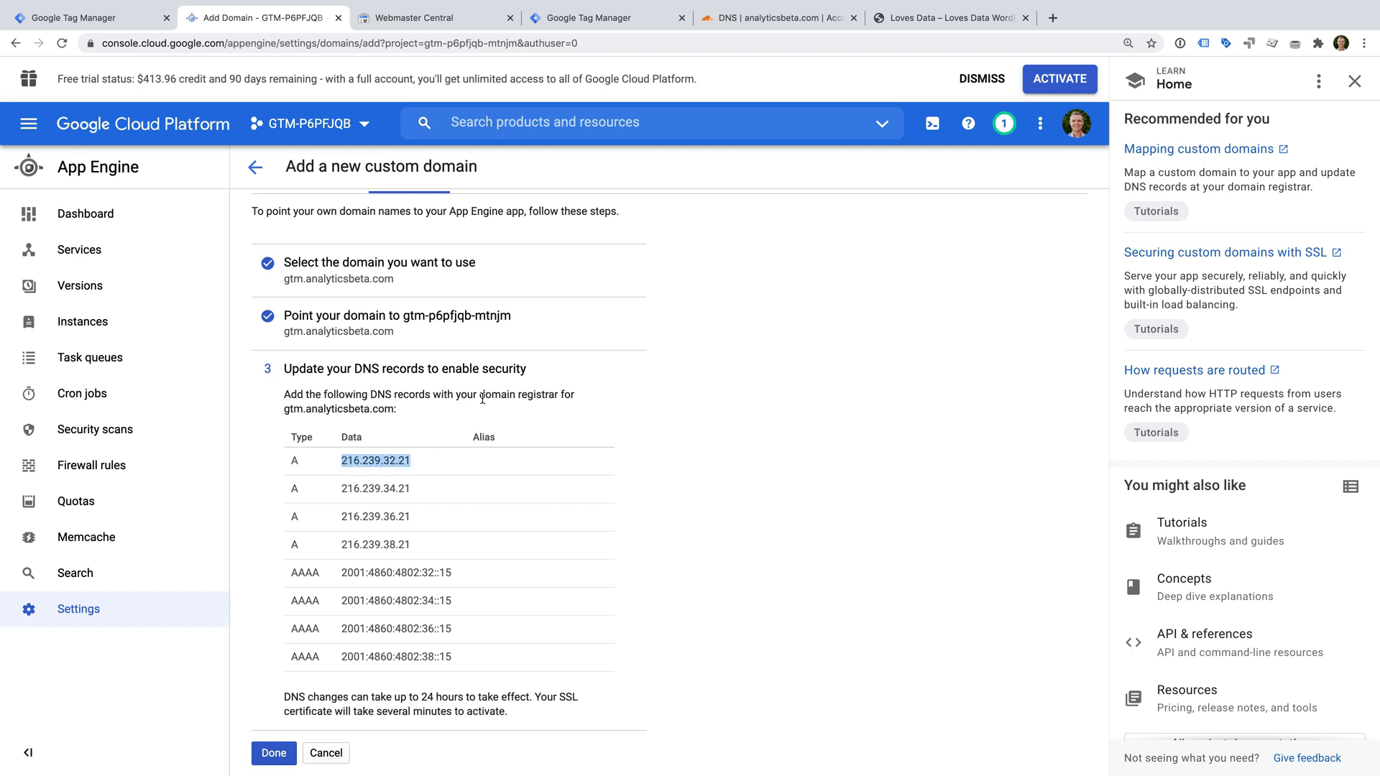
Step: In Cloudflare, add an A record named gtm pointing to 216.239.32.21 with the proxy status set to DNS only
left_click(796, 19)
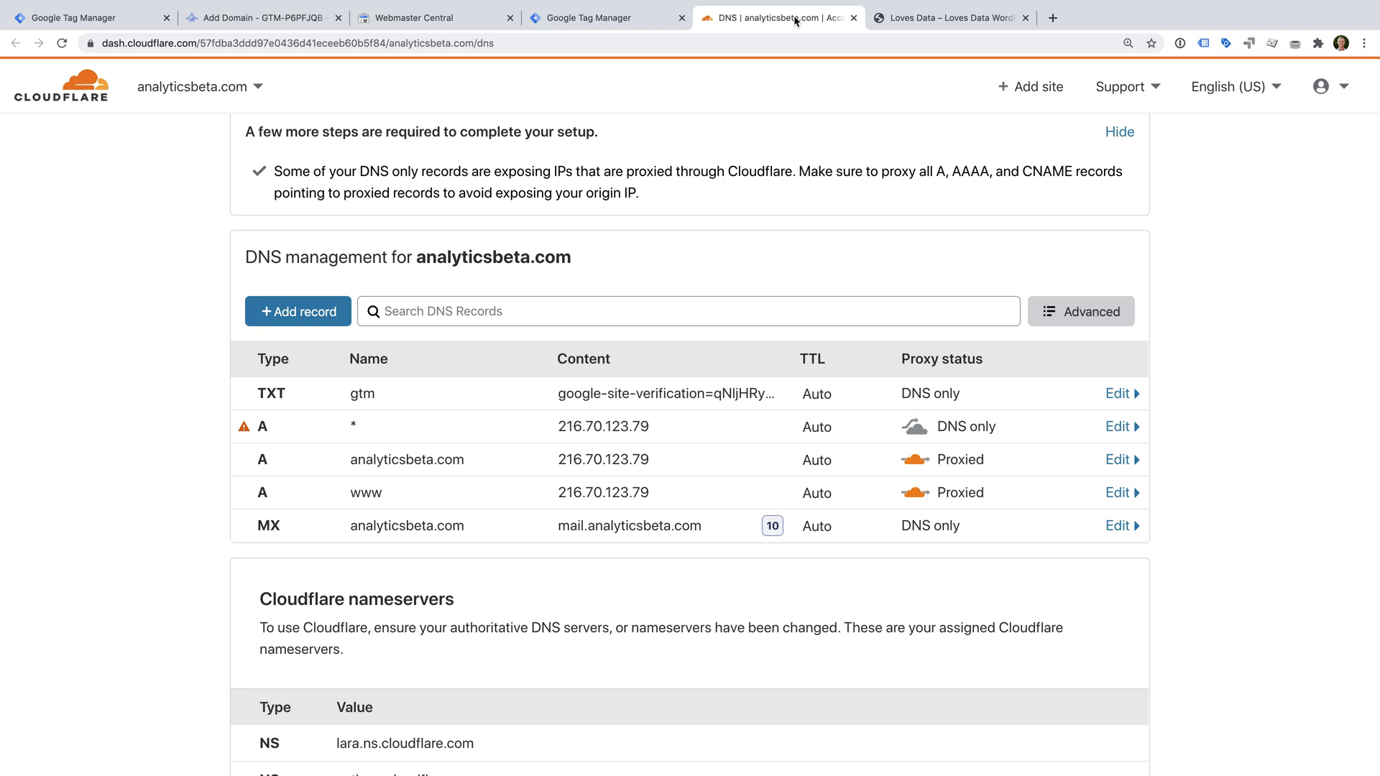
left_click(343, 317)
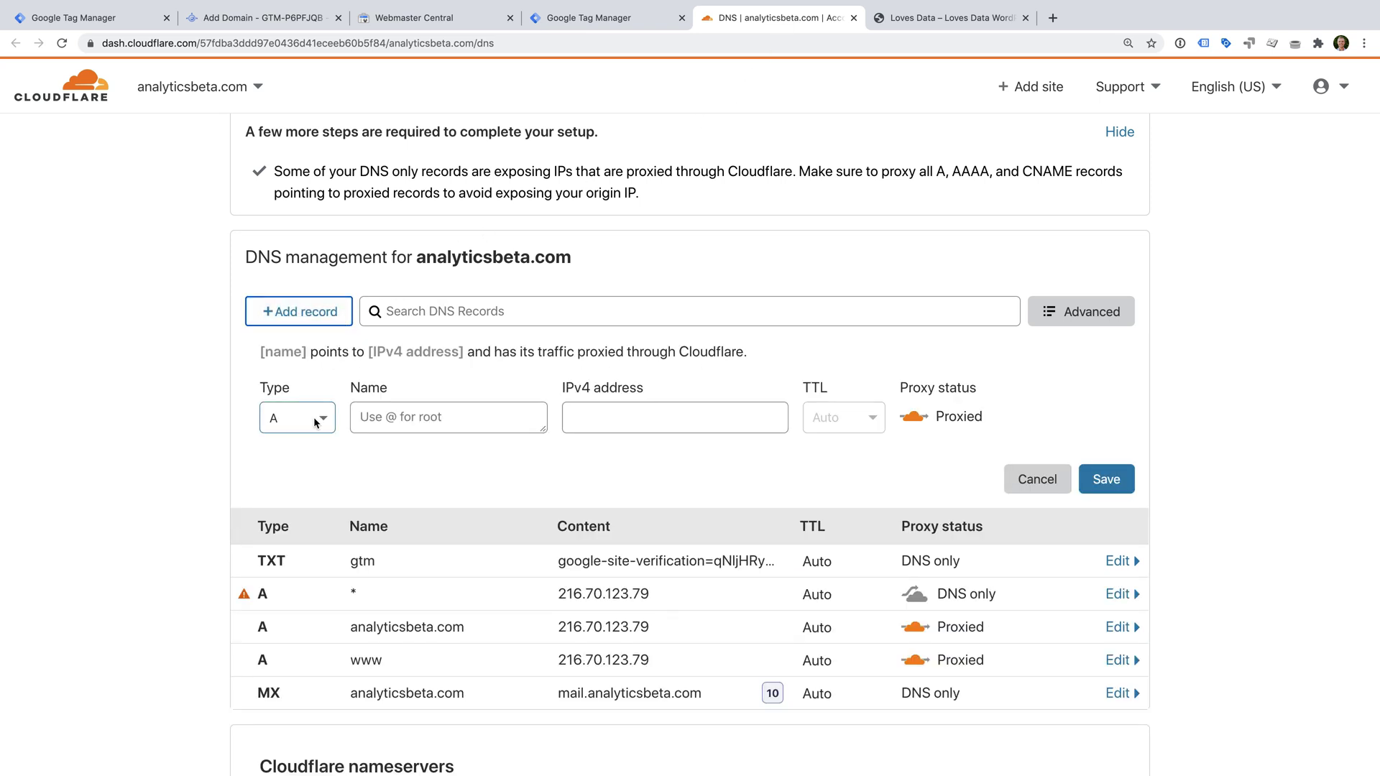
left_click(377, 418)
type("gtm")
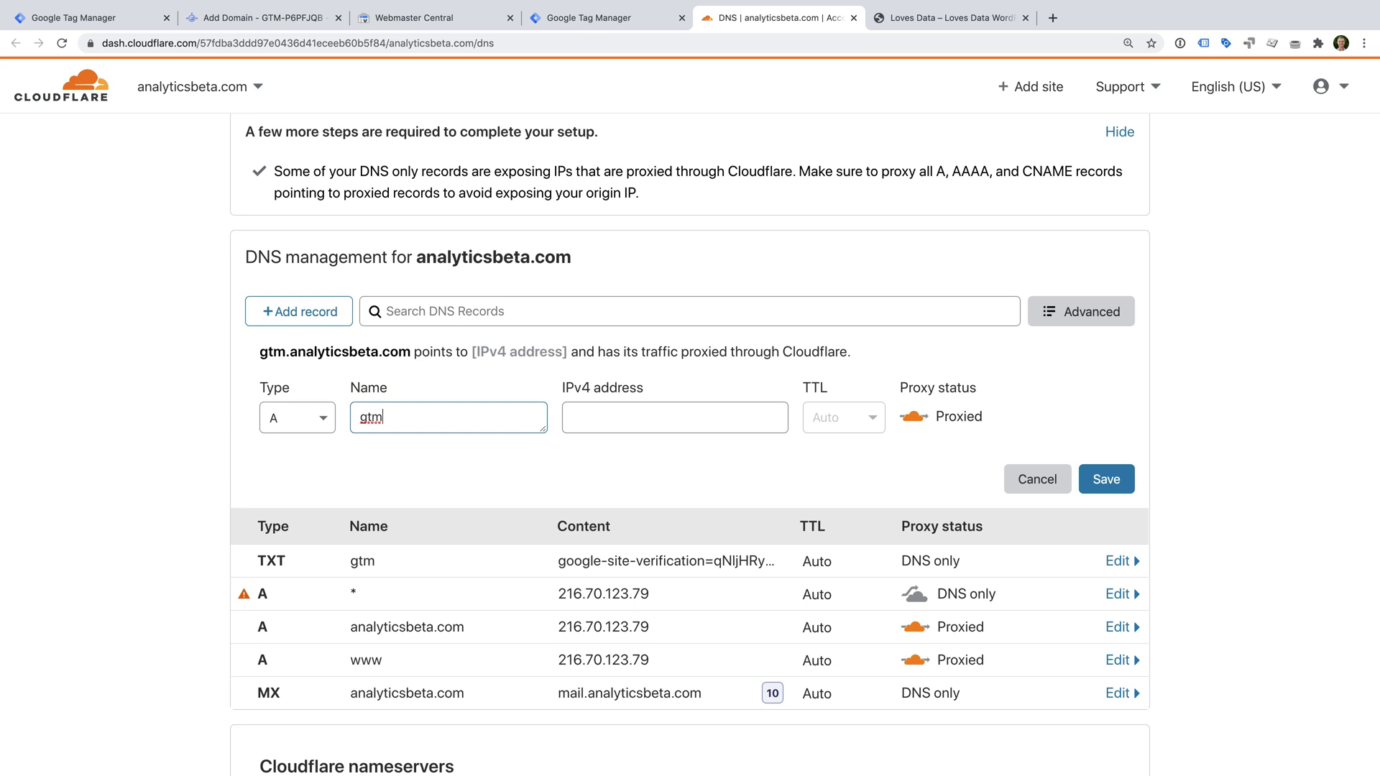
left_click(577, 418)
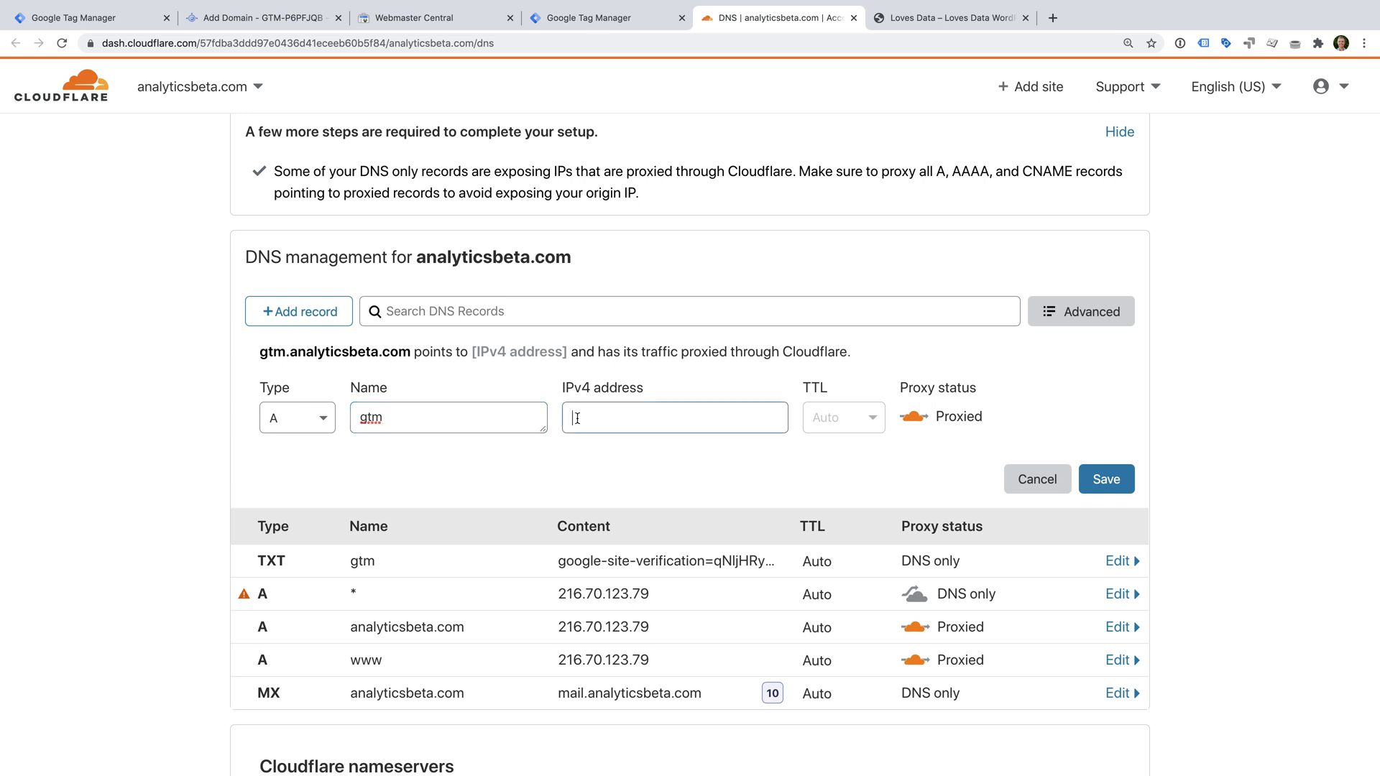
type("216.239.32.21")
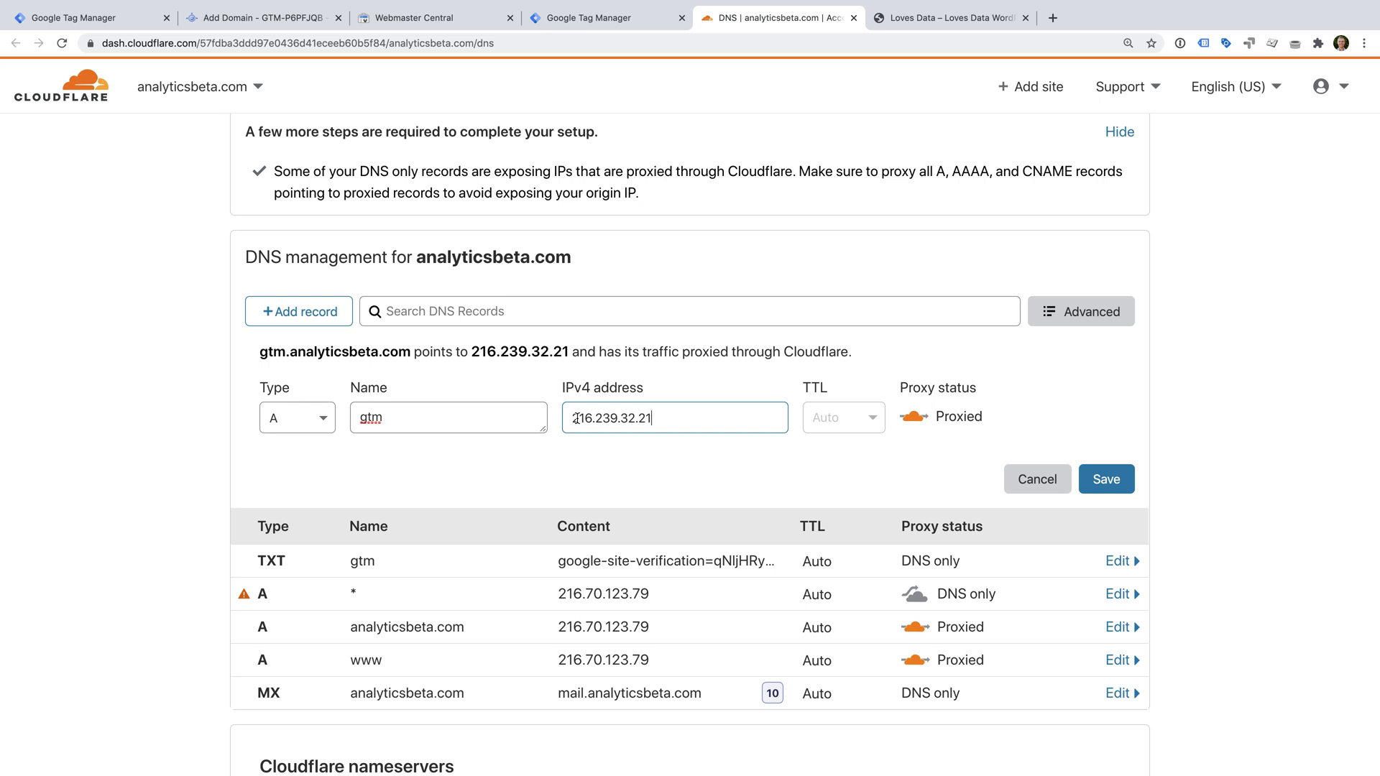
left_click(914, 416)
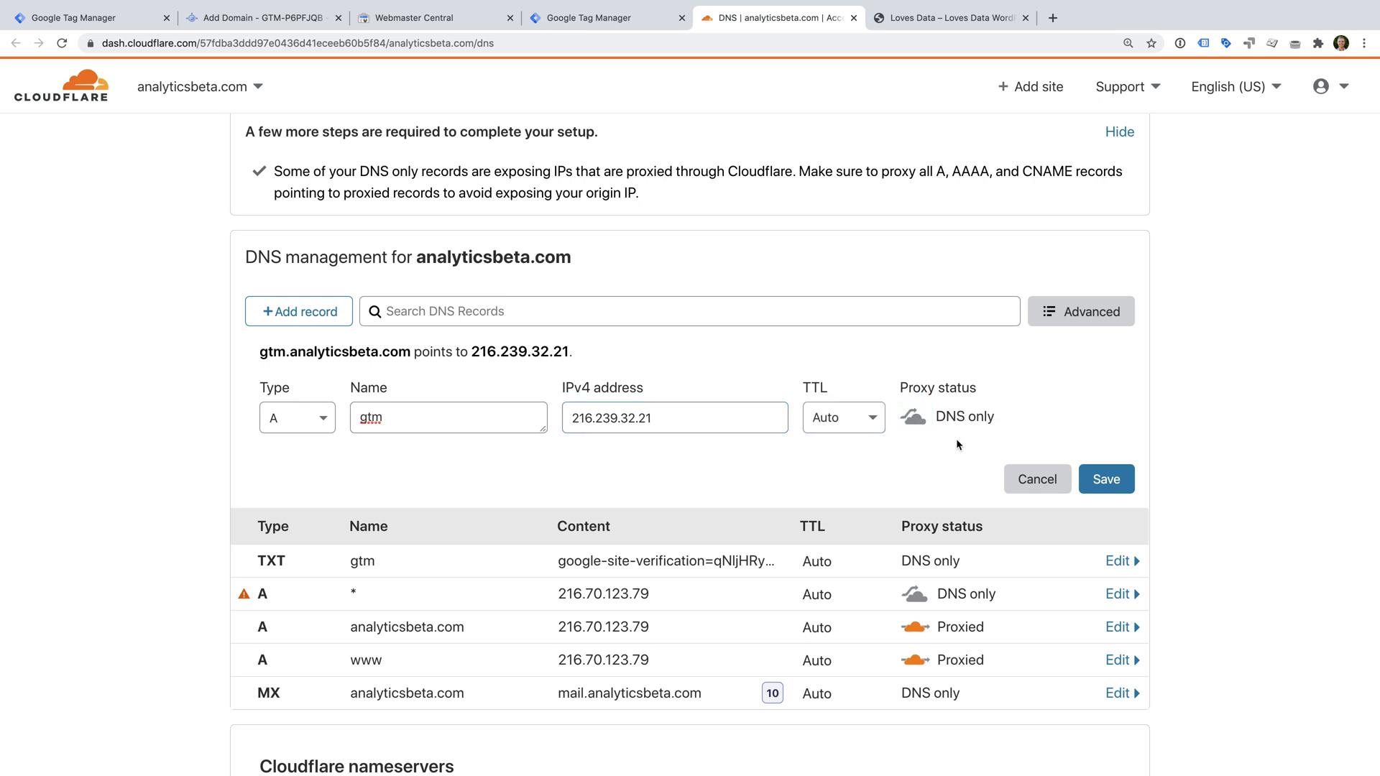
left_click(1119, 480)
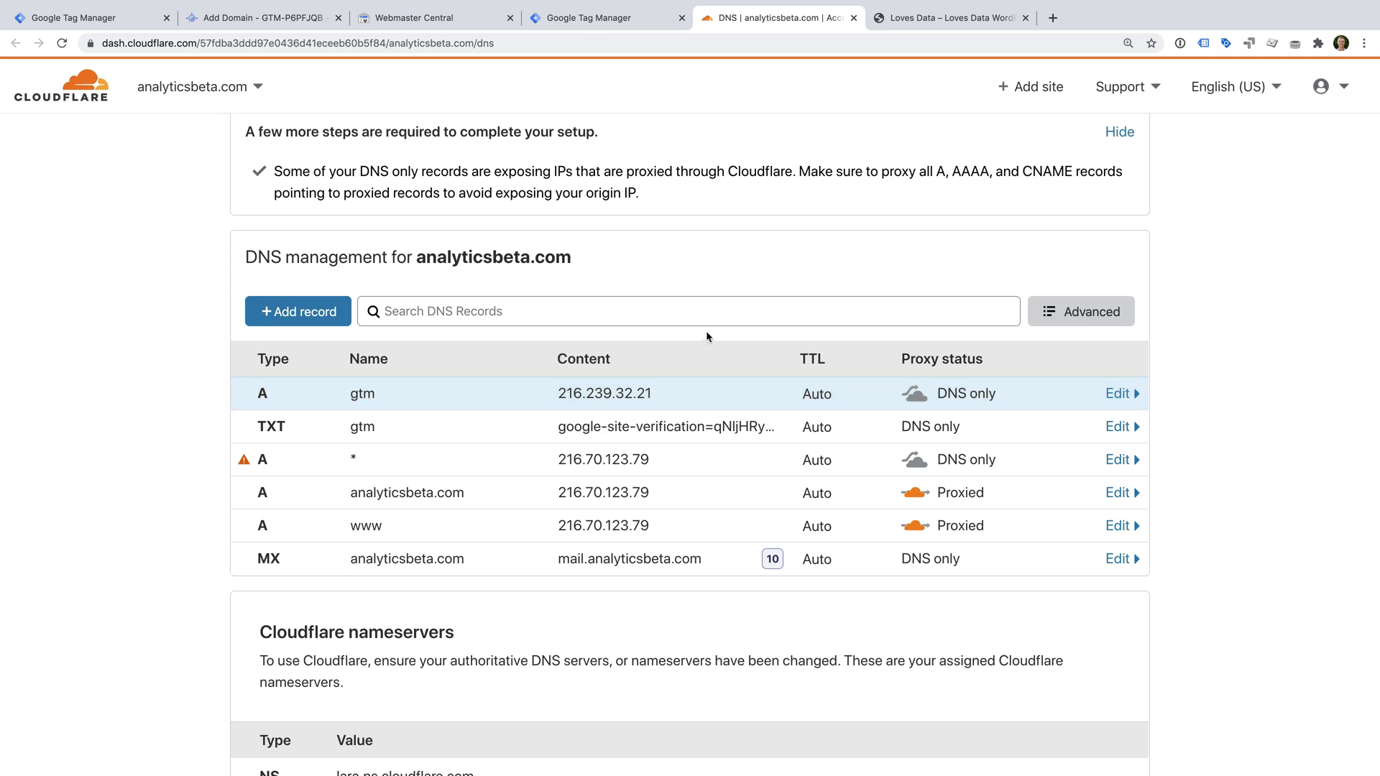
Step: Add a second A record named gtm pointing to 216.239.34.21 with the proxy status set to DNS only
left_click(297, 318)
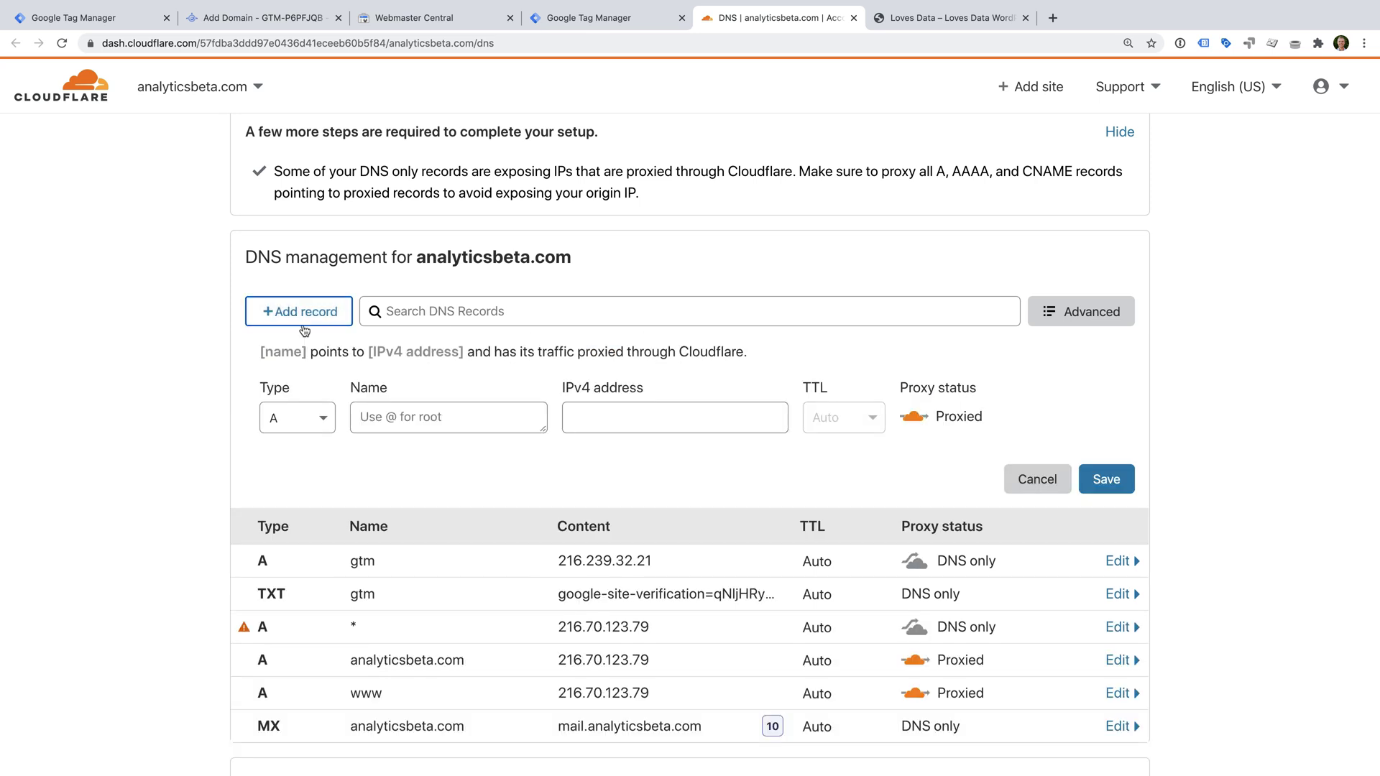
left_click(434, 419)
type("gtm")
left_click(679, 417)
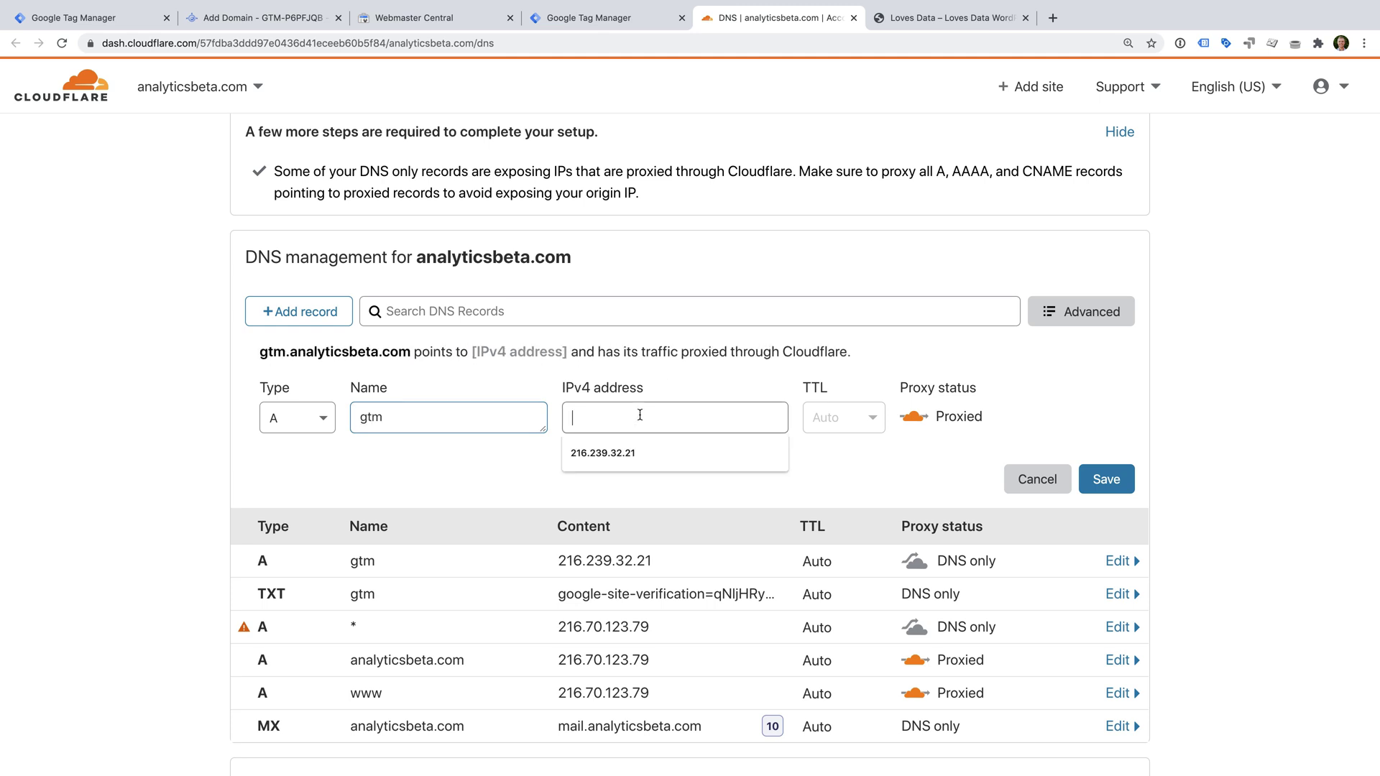
type("216.239.34.21")
left_click(913, 416)
left_click(1102, 478)
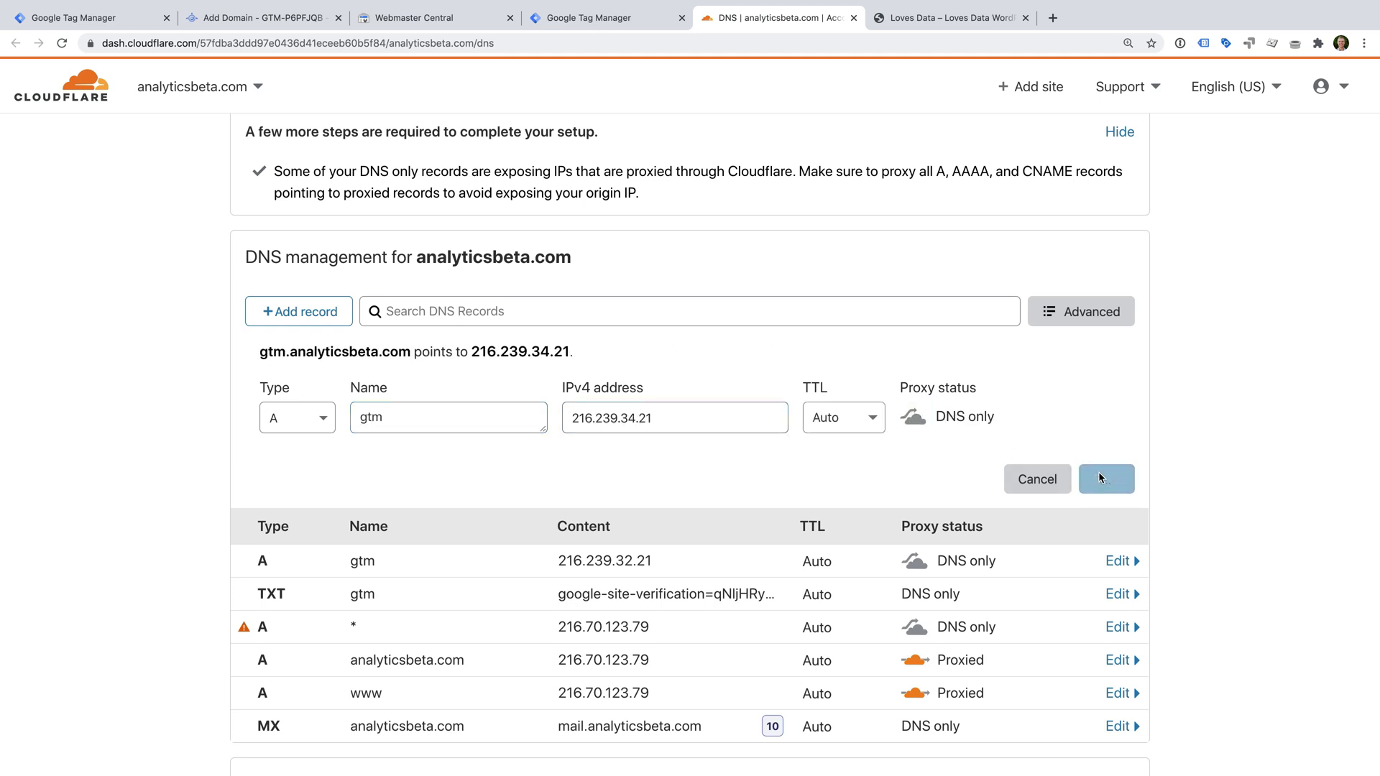
Step: Add a third A record named gtm pointing to 216.239.36.21 with the proxy status set to DNS only
left_click(322, 318)
left_click(440, 421)
type("gtm")
left_click(596, 418)
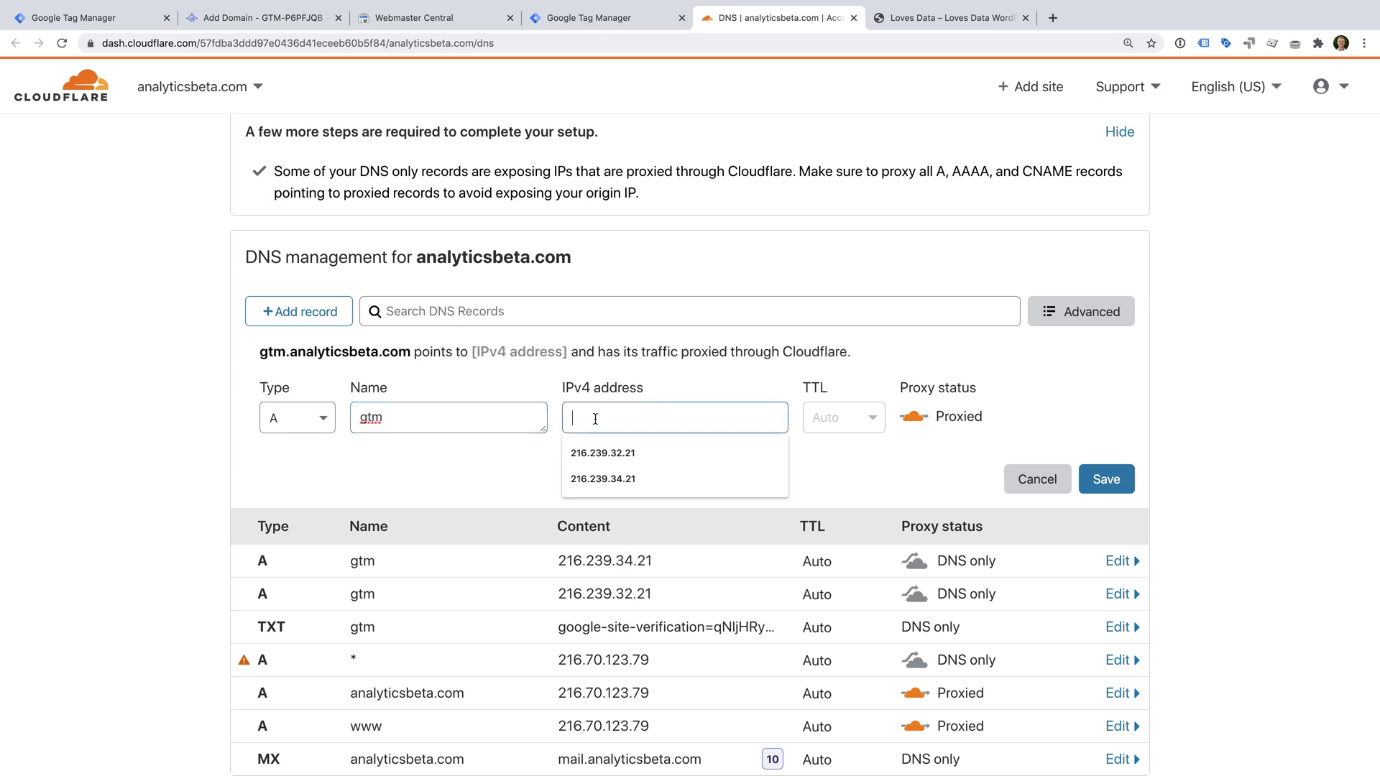
type("216.239.36.21")
left_click(913, 415)
left_click(1105, 480)
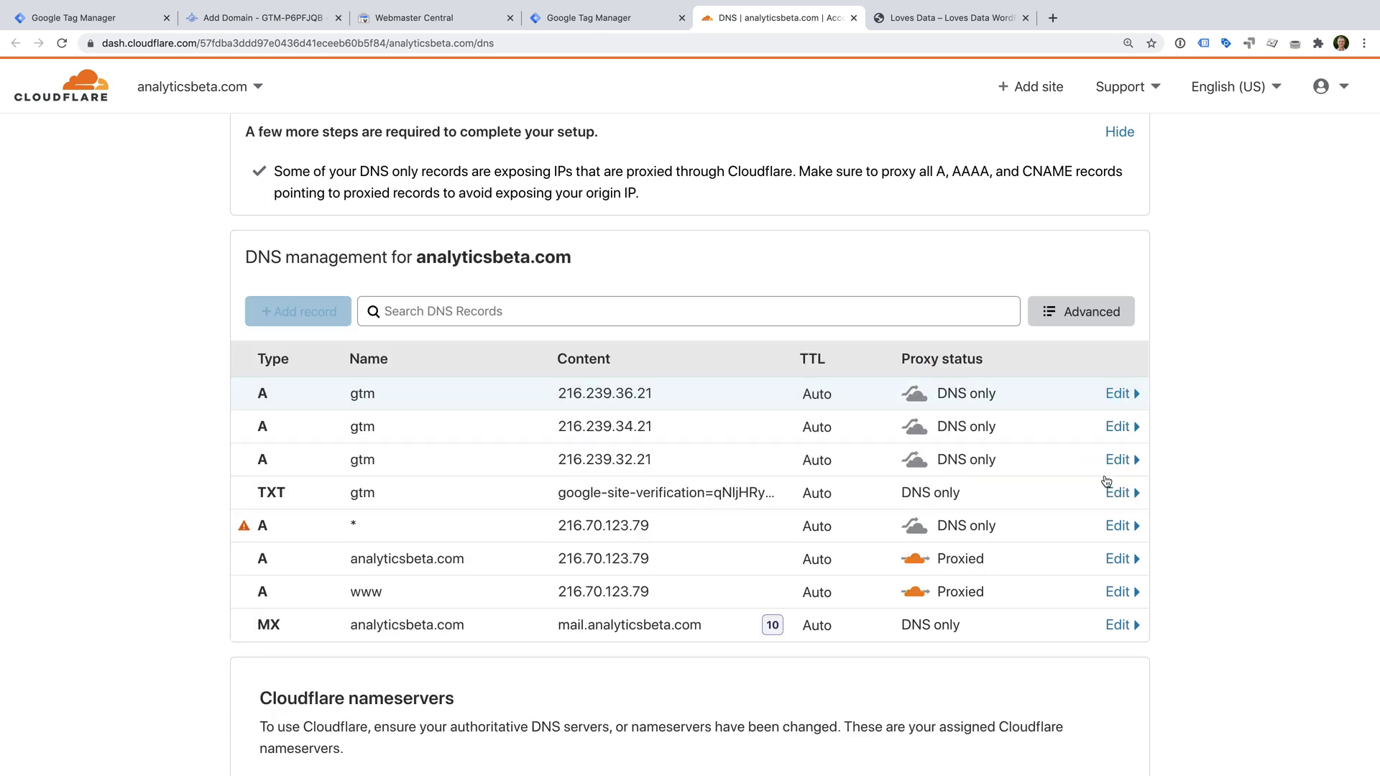
Step: Add a fourth A record named gtm pointing to 216.239.38.21 with the proxy status set to DNS only
left_click(311, 315)
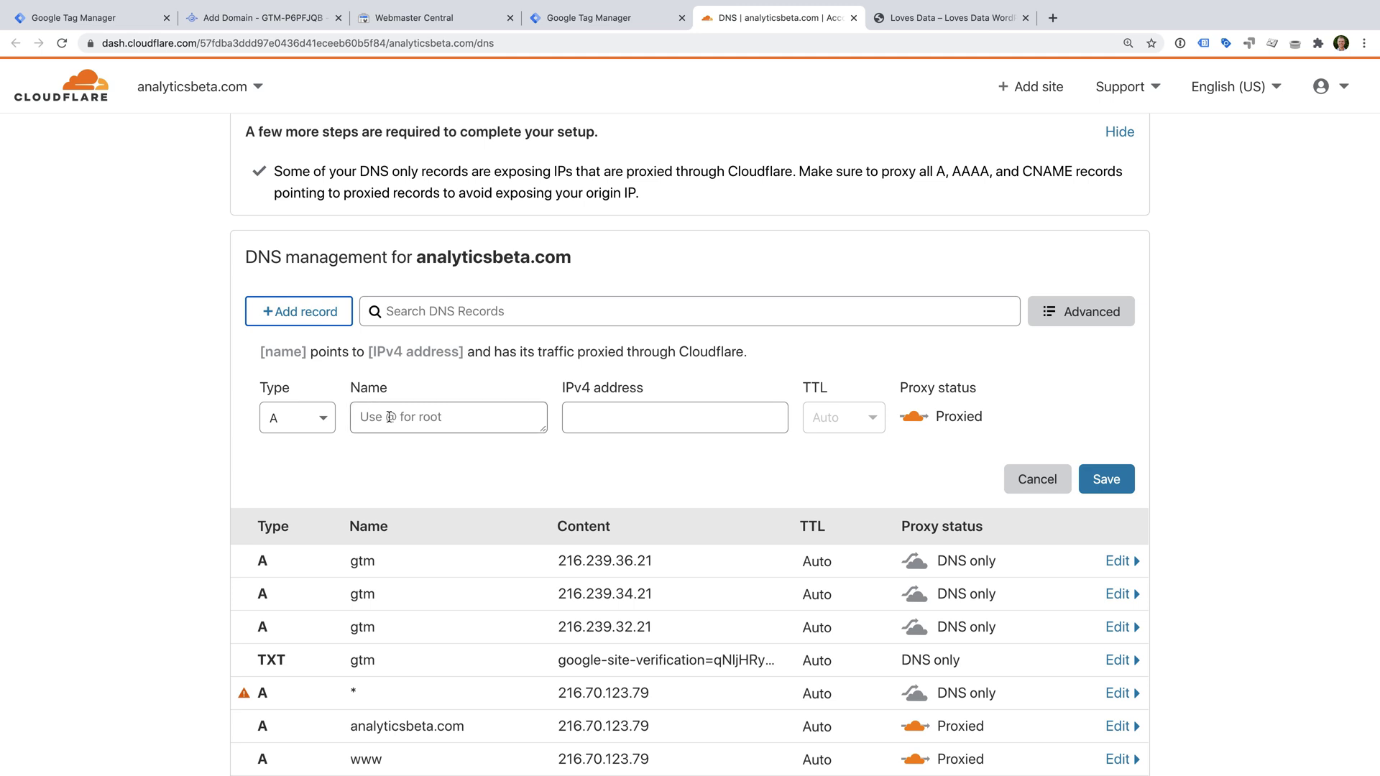
type("gtm")
key("Tab")
type("216.239.38.21")
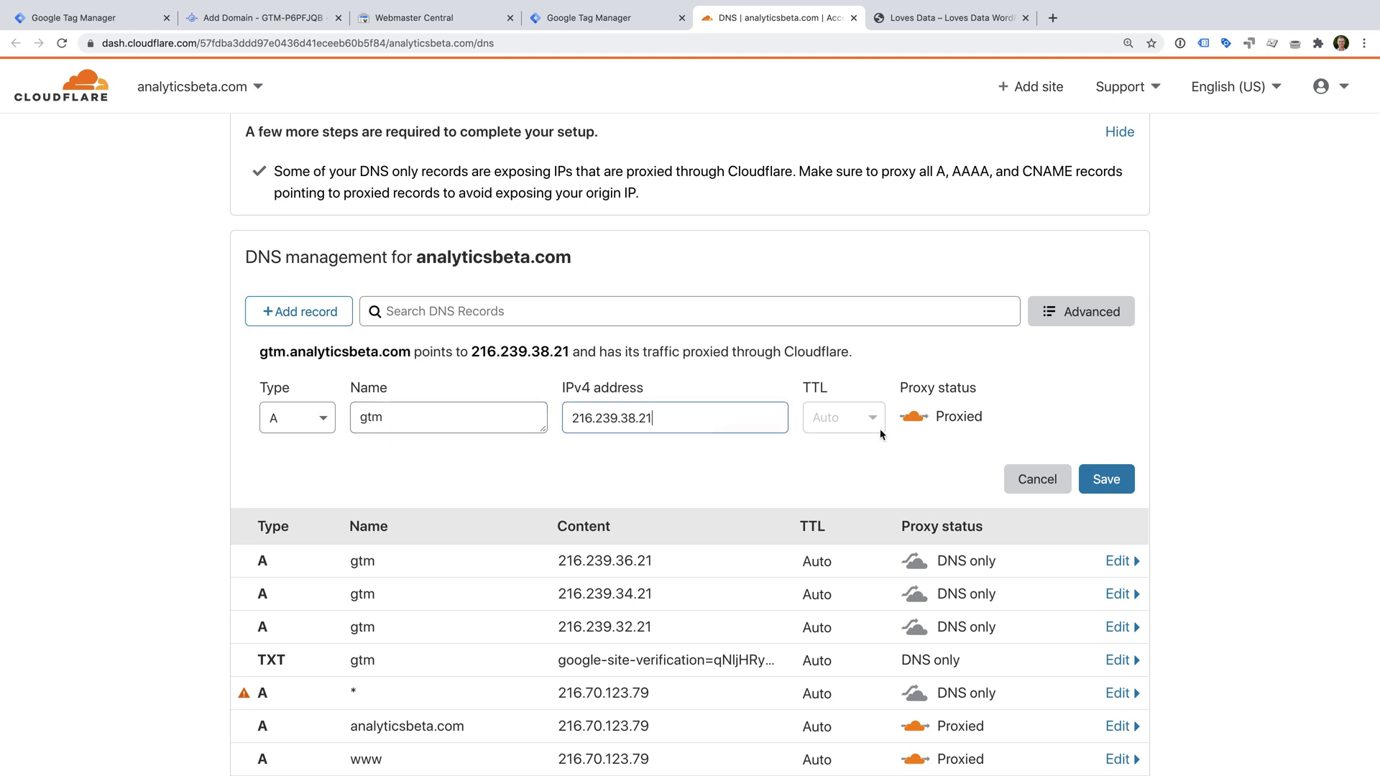
left_click(914, 416)
left_click(1105, 479)
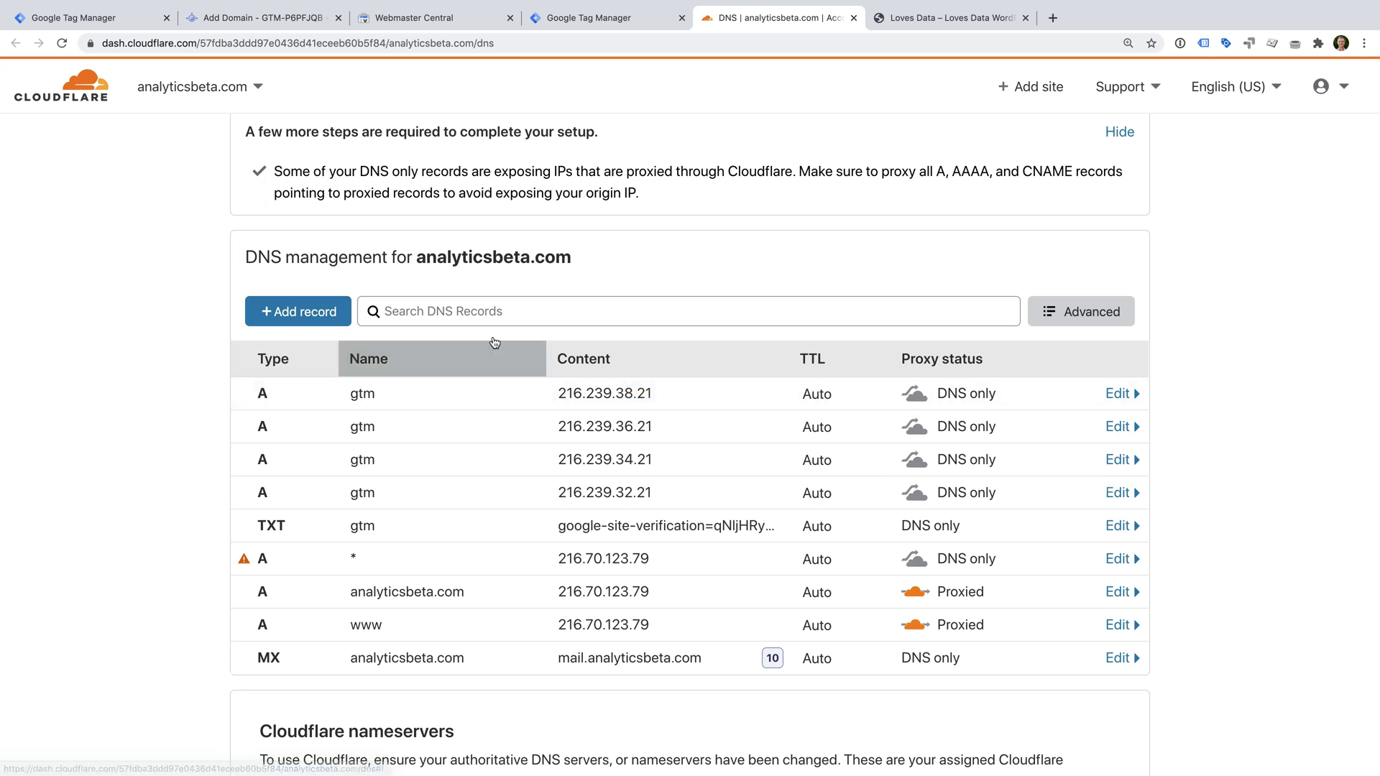
Step: Add an AAAA record named gtm pointing to 2001:4860:4802:32::15 with the proxy status set to DNS only
left_click(323, 311)
left_click(323, 414)
left_click(317, 486)
type("gtm")
left_click(590, 414)
type("2001:4860:4802:32::15")
left_click(914, 416)
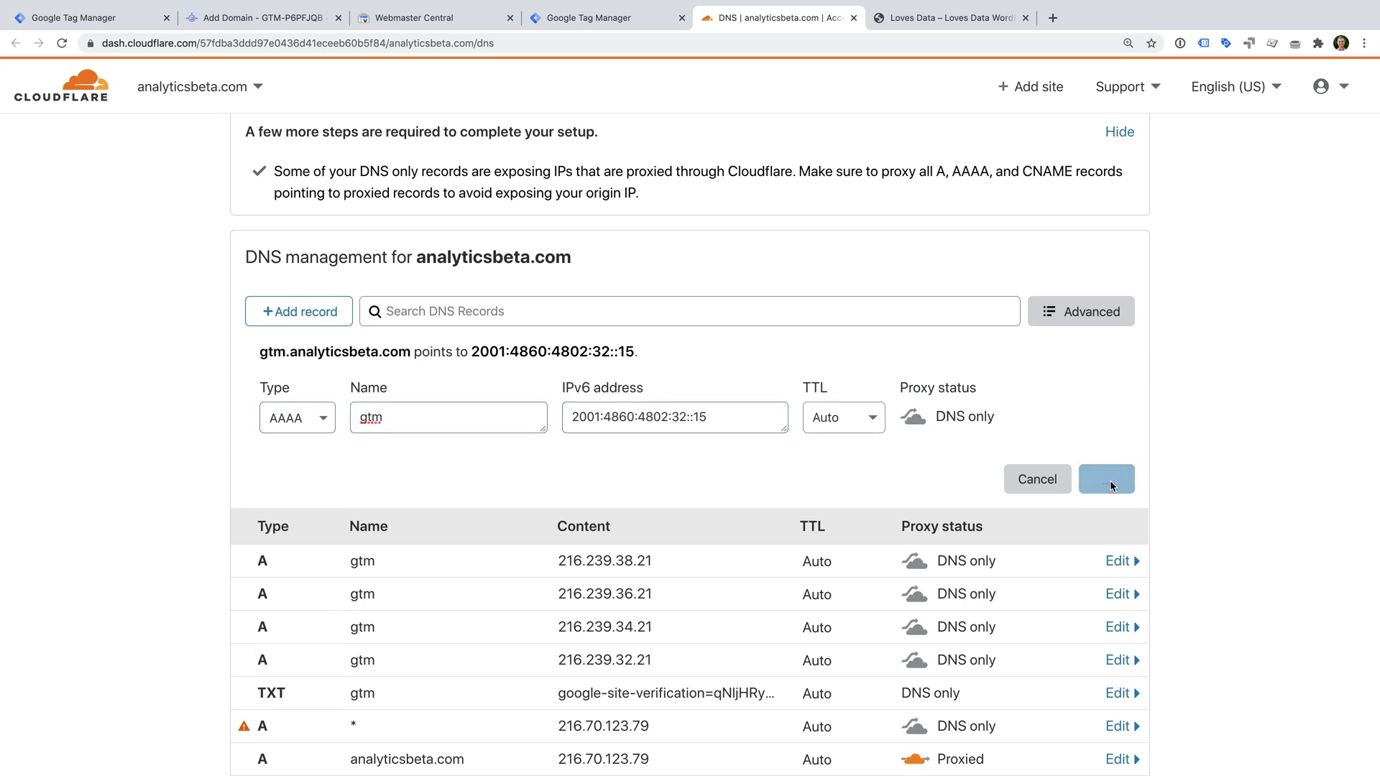
left_click(1106, 479)
Step: Add a second AAAA record named gtm pointing to 2001:4860:4802:34::15 with the proxy status set to DNS only
left_click(308, 311)
left_click(296, 418)
left_click(291, 490)
type("gtm")
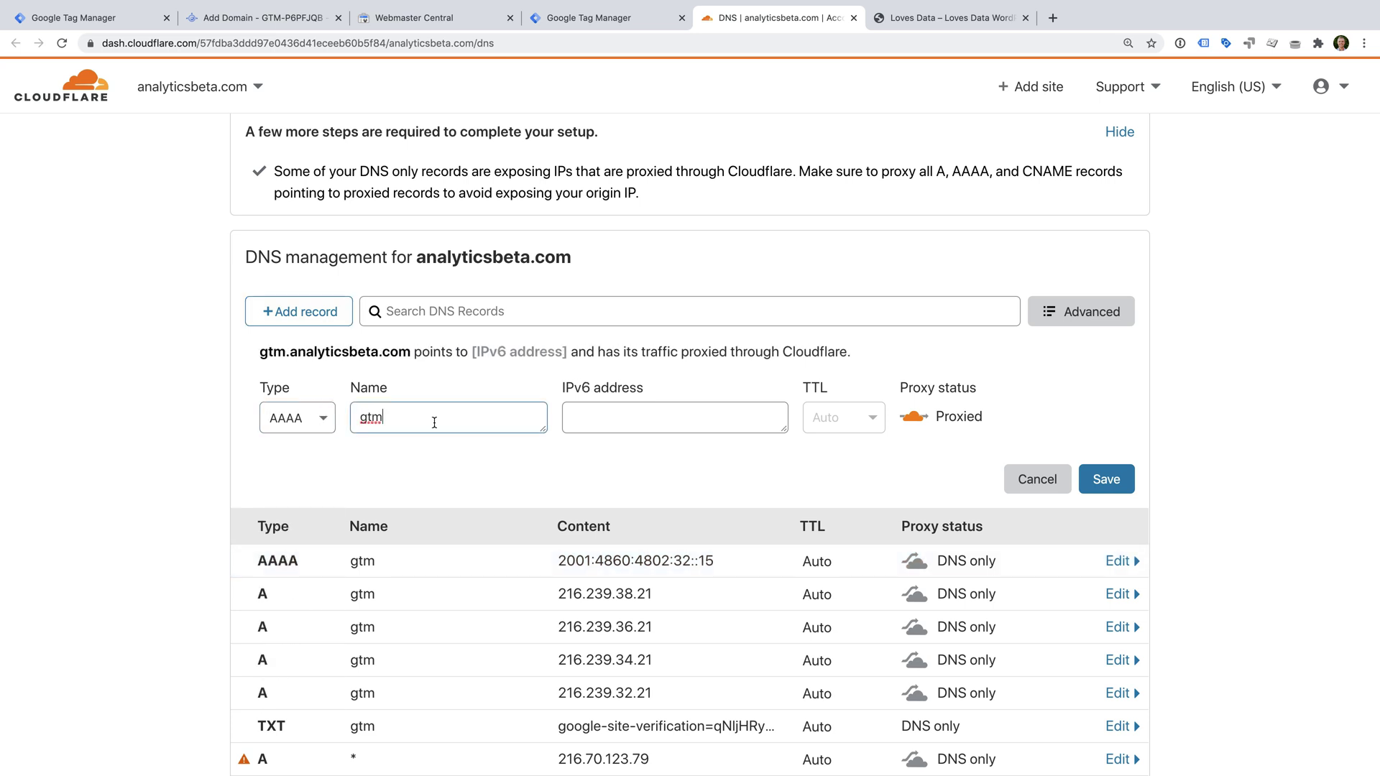
left_click(598, 424)
type("2001:4860:4802:34::15")
left_click(914, 416)
left_click(1119, 482)
Step: Add a third AAAA record named gtm pointing to 2001:4860:4802:36::15 with the proxy status set to DNS only
left_click(298, 311)
left_click(302, 417)
left_click(295, 491)
left_click(410, 416)
type("gtm")
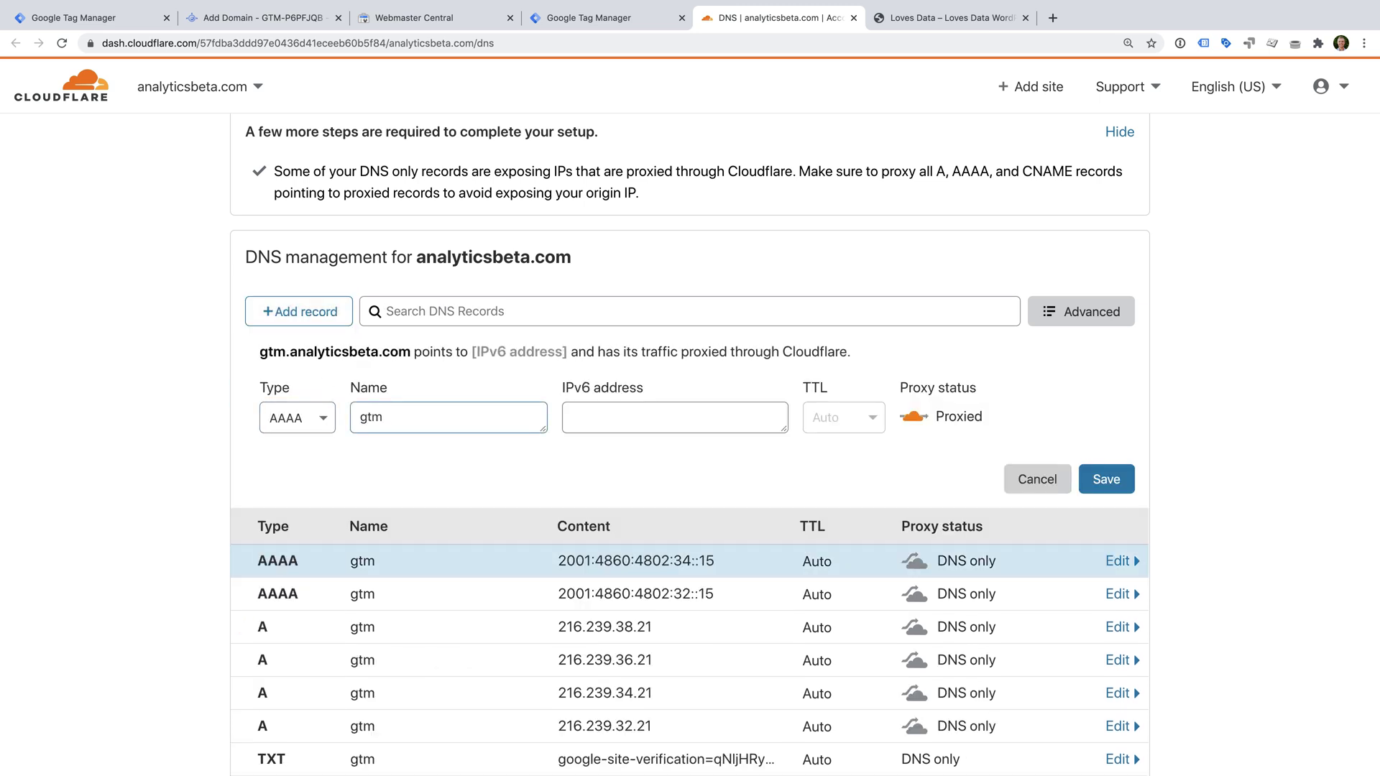
left_click(615, 415)
type("2001:4860:4802:36::15")
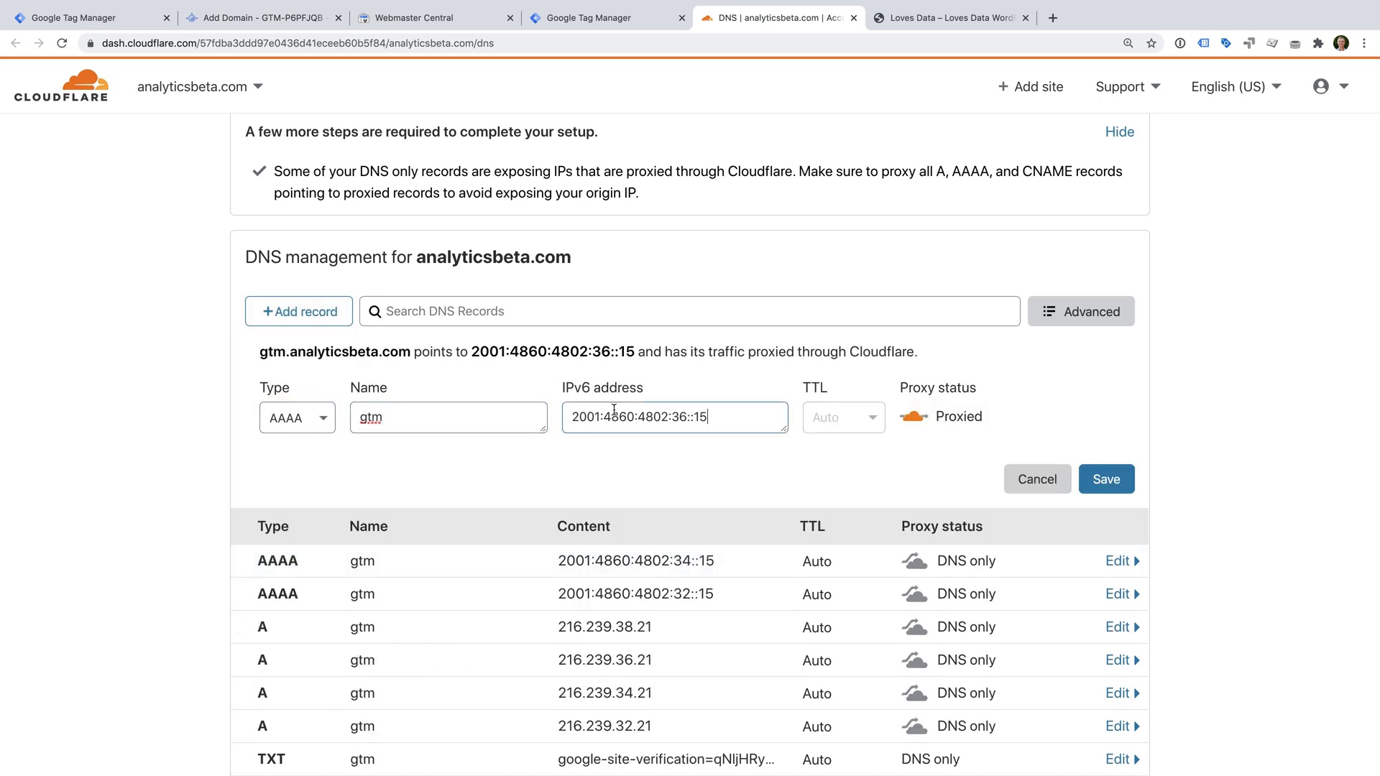
left_click(913, 414)
left_click(1106, 480)
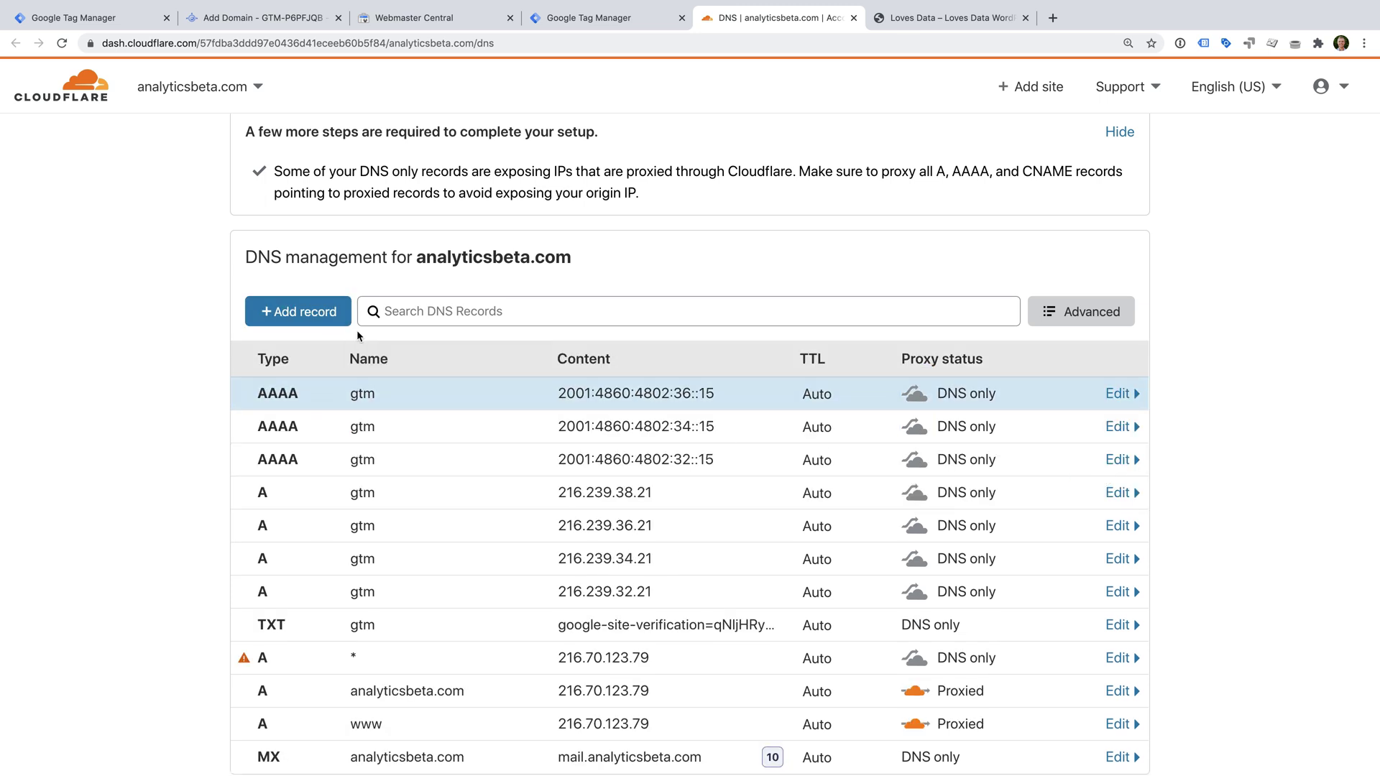
Step: Add a fourth AAAA record named gtm pointing to 2001:4860:4802:38::15 with the proxy status set to DNS only
left_click(320, 314)
left_click(296, 418)
left_click(288, 486)
left_click(402, 416)
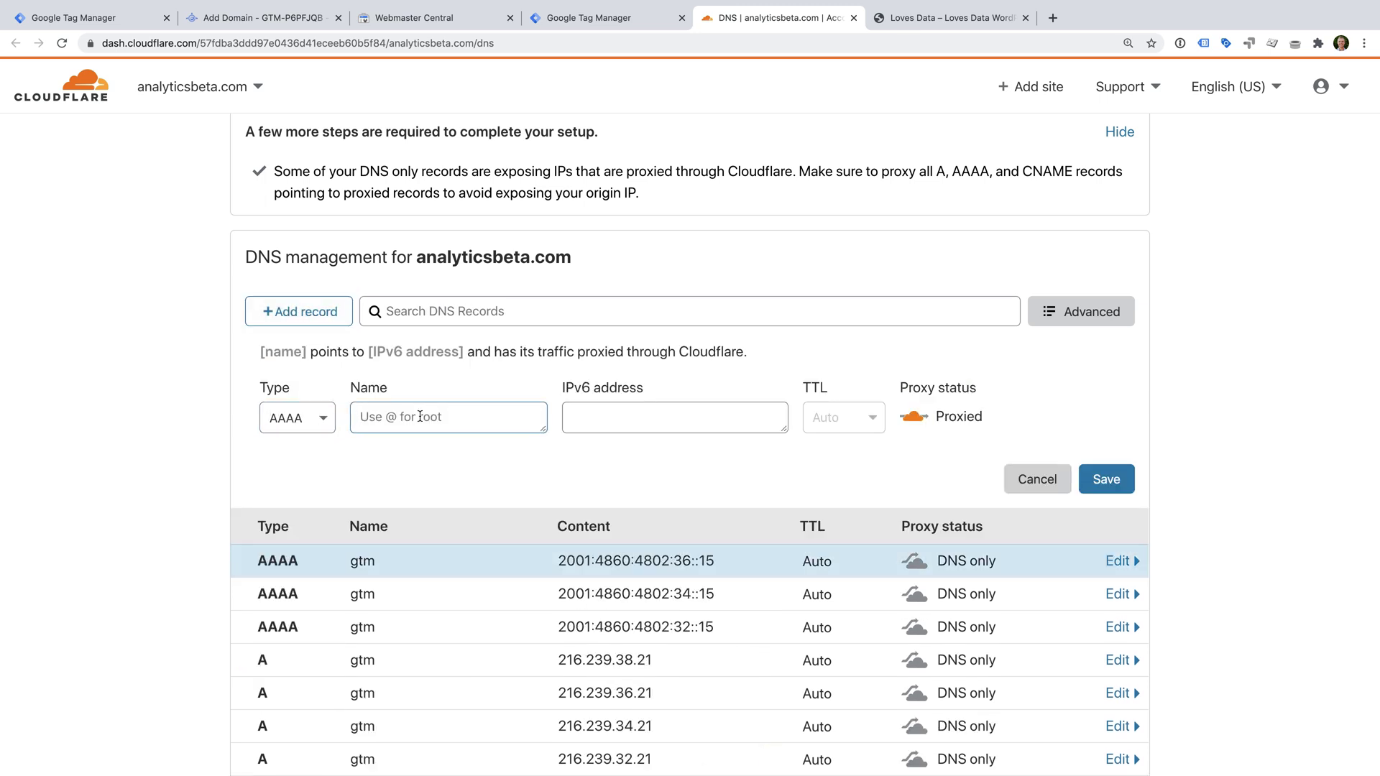
type("gtm")
left_click(615, 418)
type("2001:4860:4802:38::15")
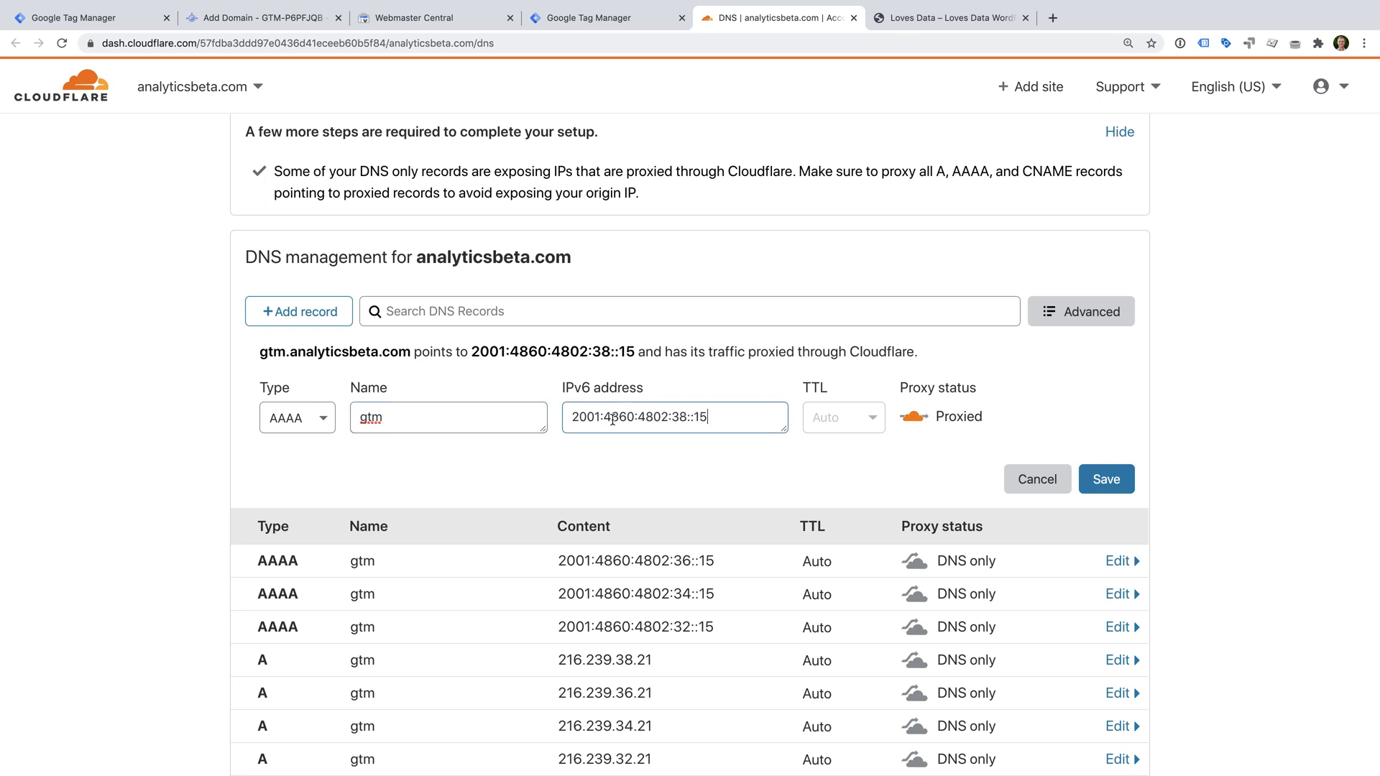
left_click(914, 420)
left_click(1105, 480)
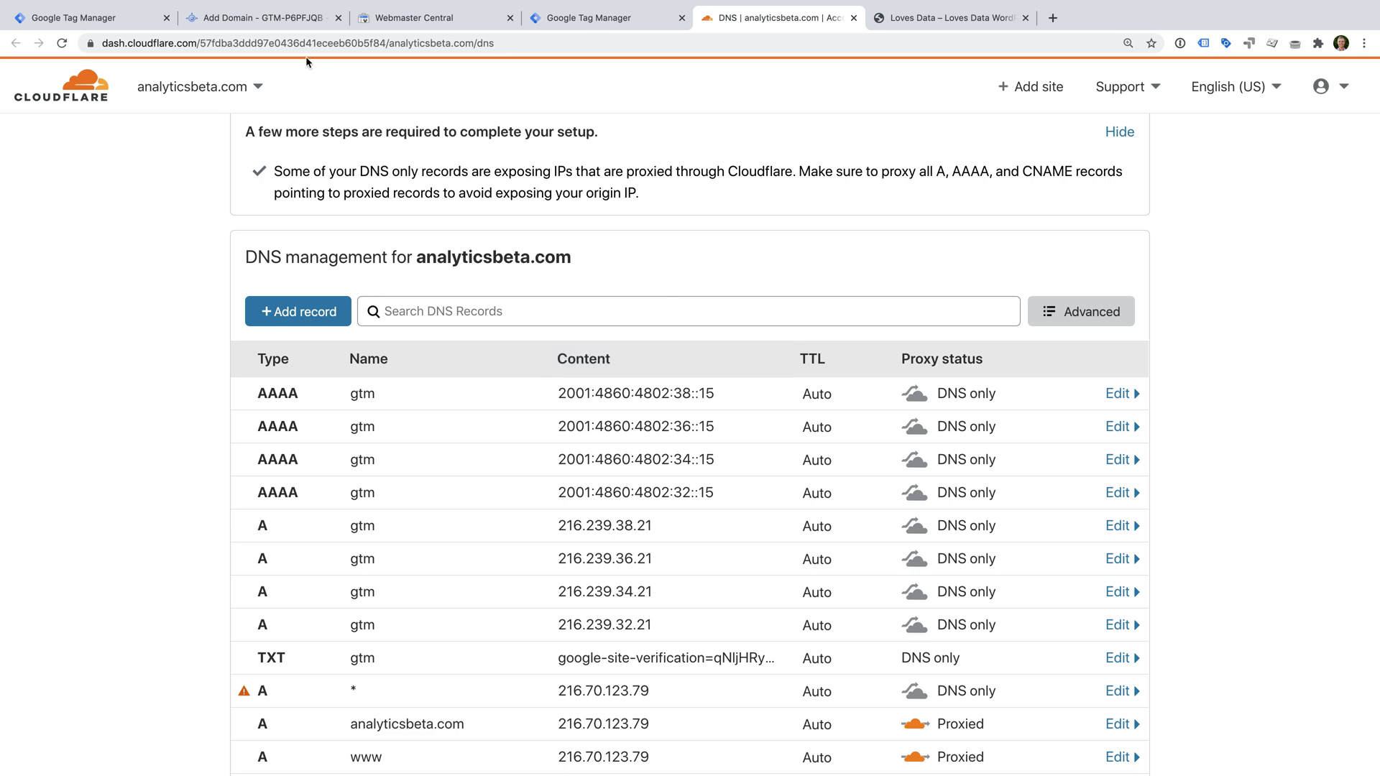
Step: Switch to Google Cloud Platform and finish adding the custom domain gtm.analyticsbeta.com to App Engine
left_click(281, 22)
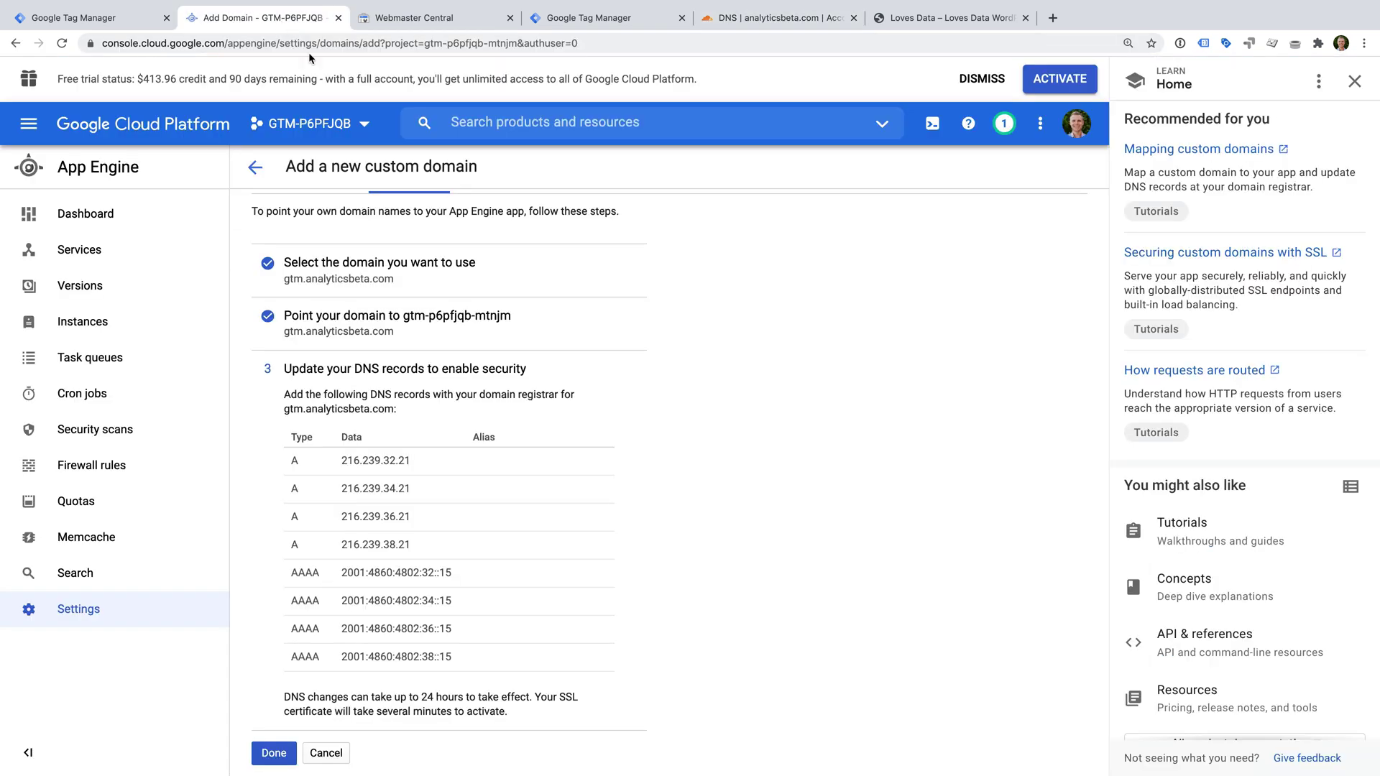
left_click(276, 756)
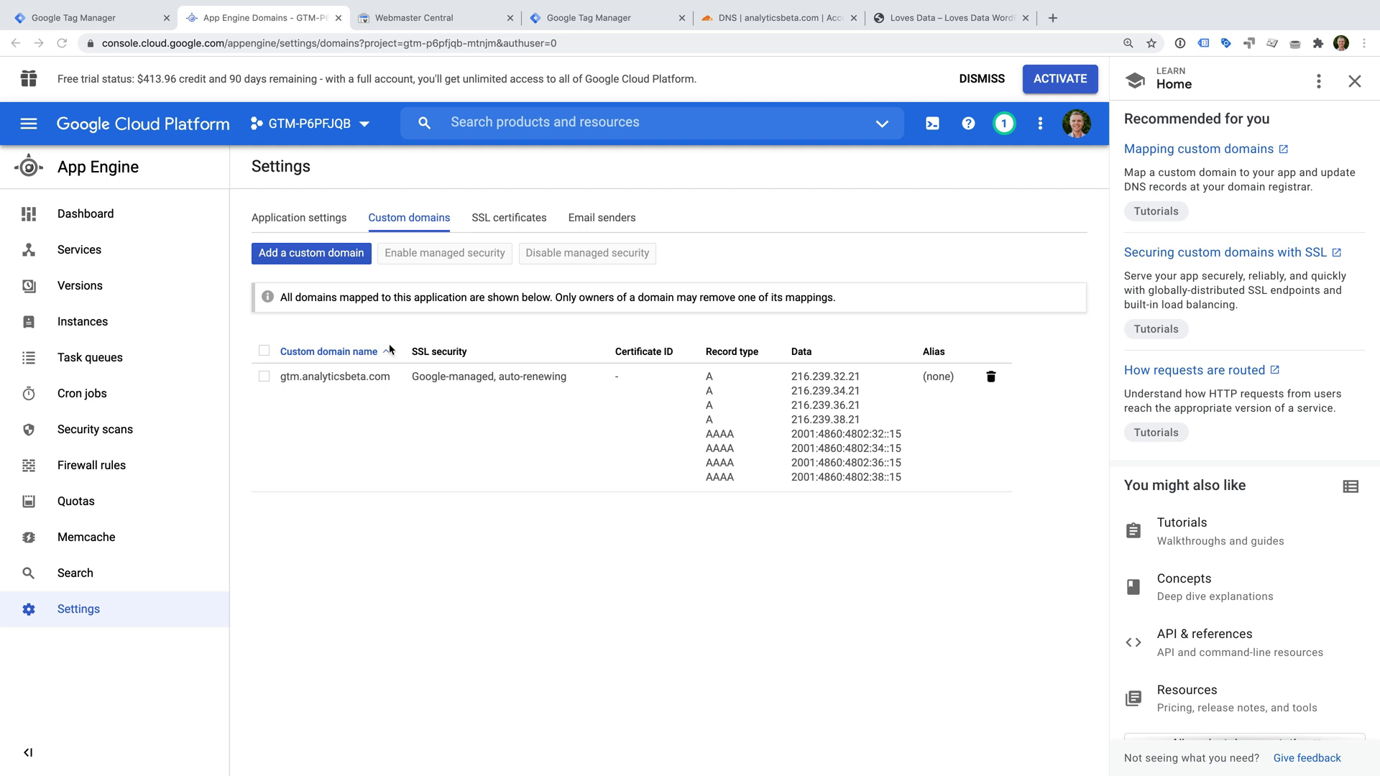
left_click(122, 28)
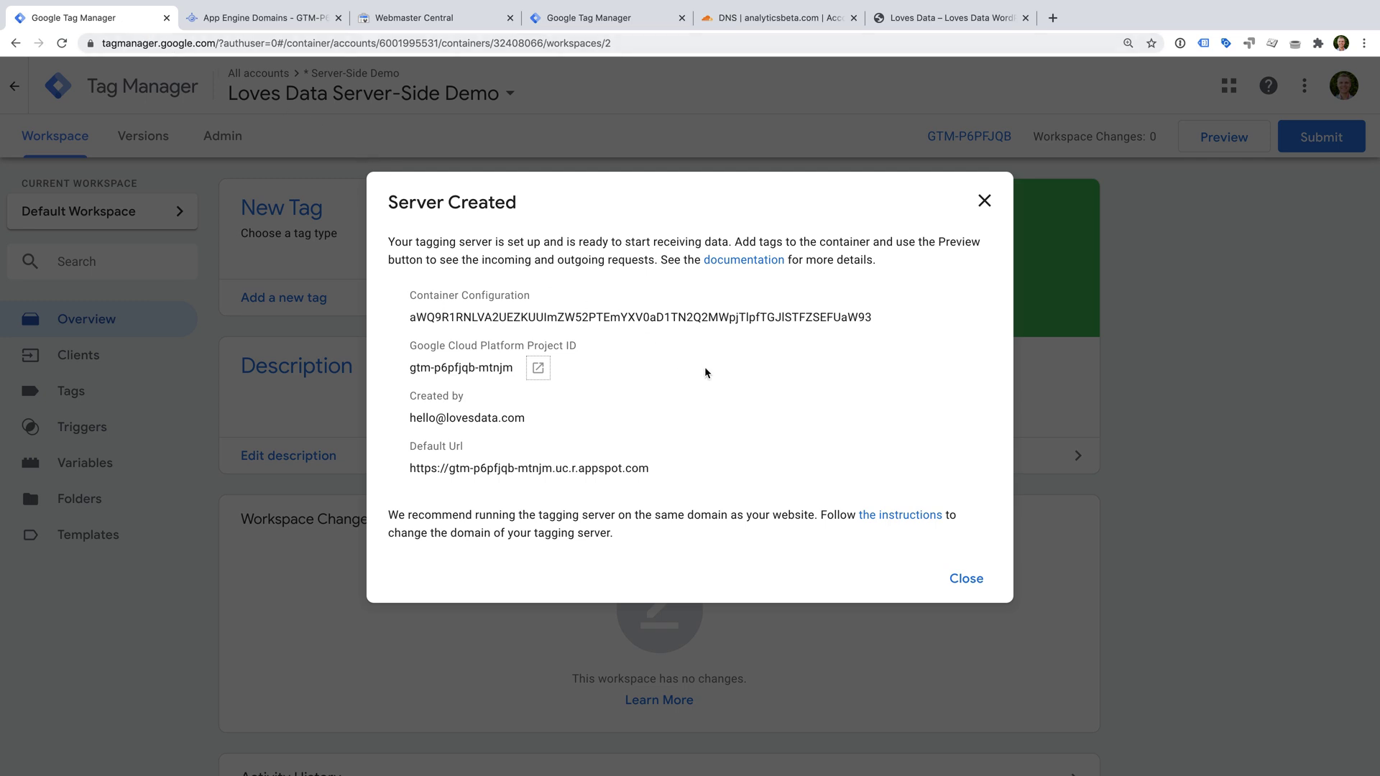
left_click(983, 201)
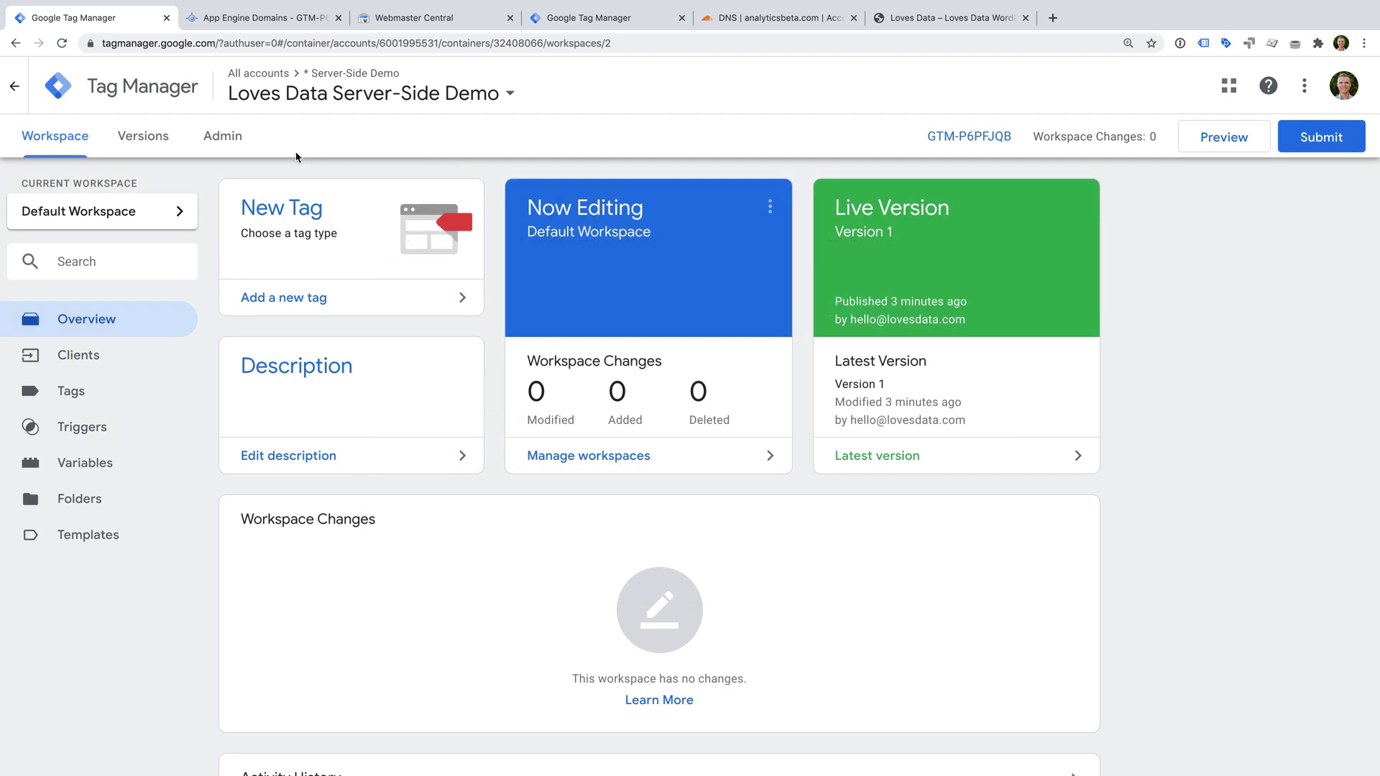
left_click(227, 142)
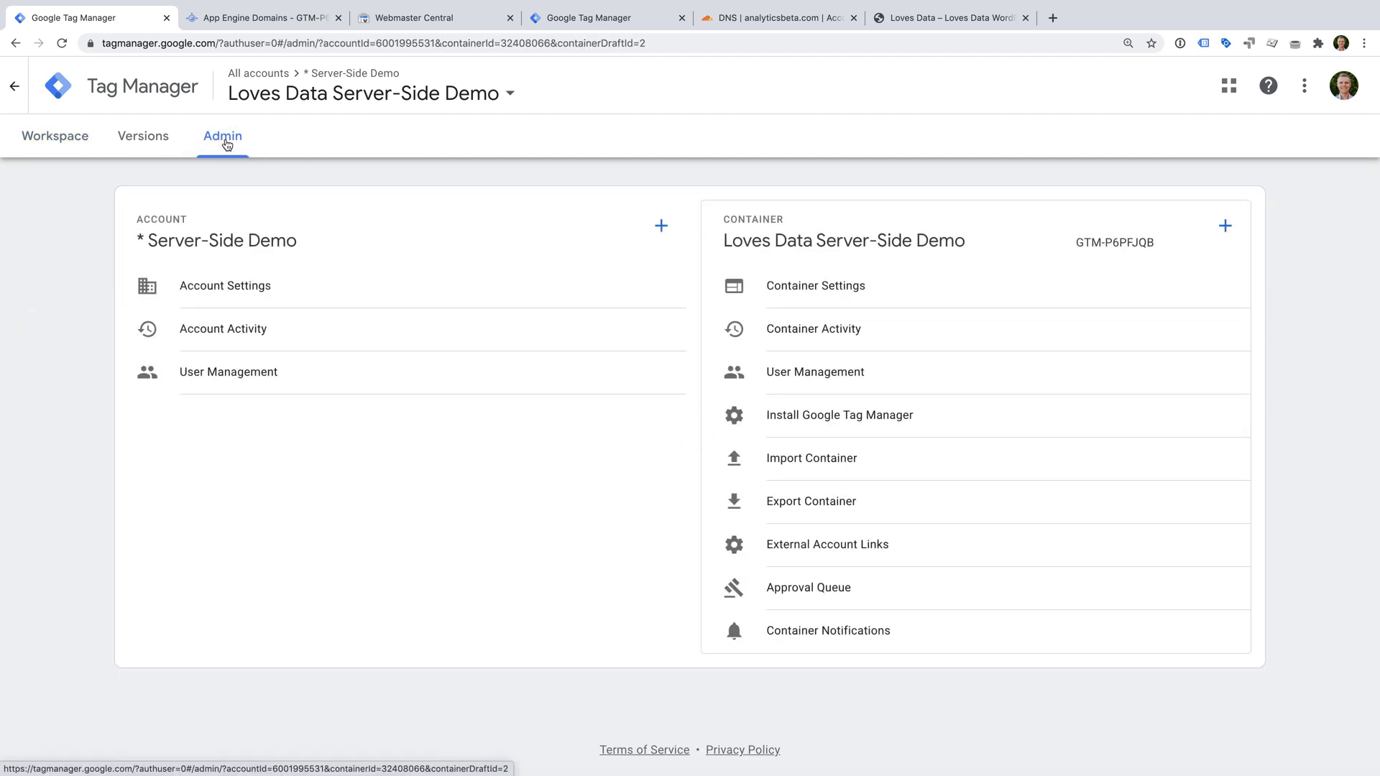
left_click(854, 287)
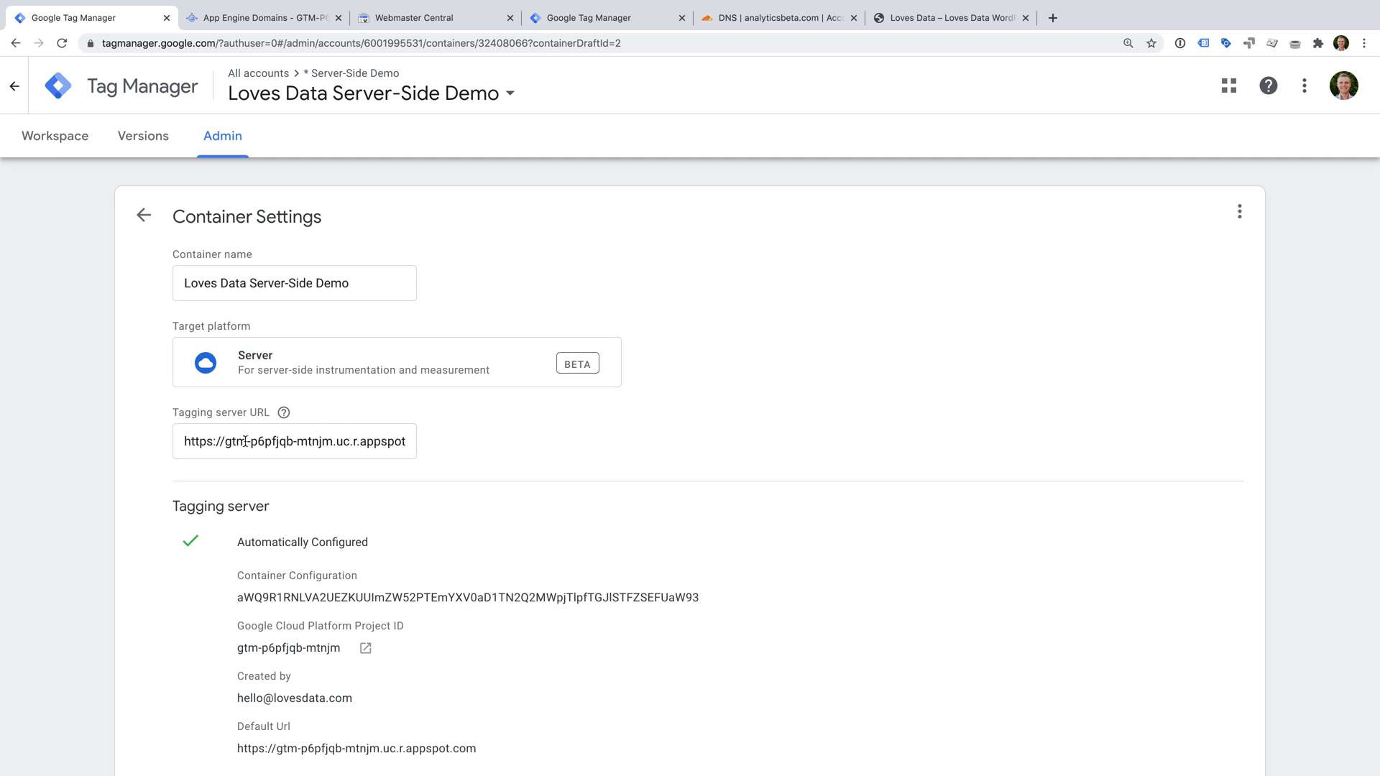
left_click_drag(241, 440, 456, 453)
type(".an")
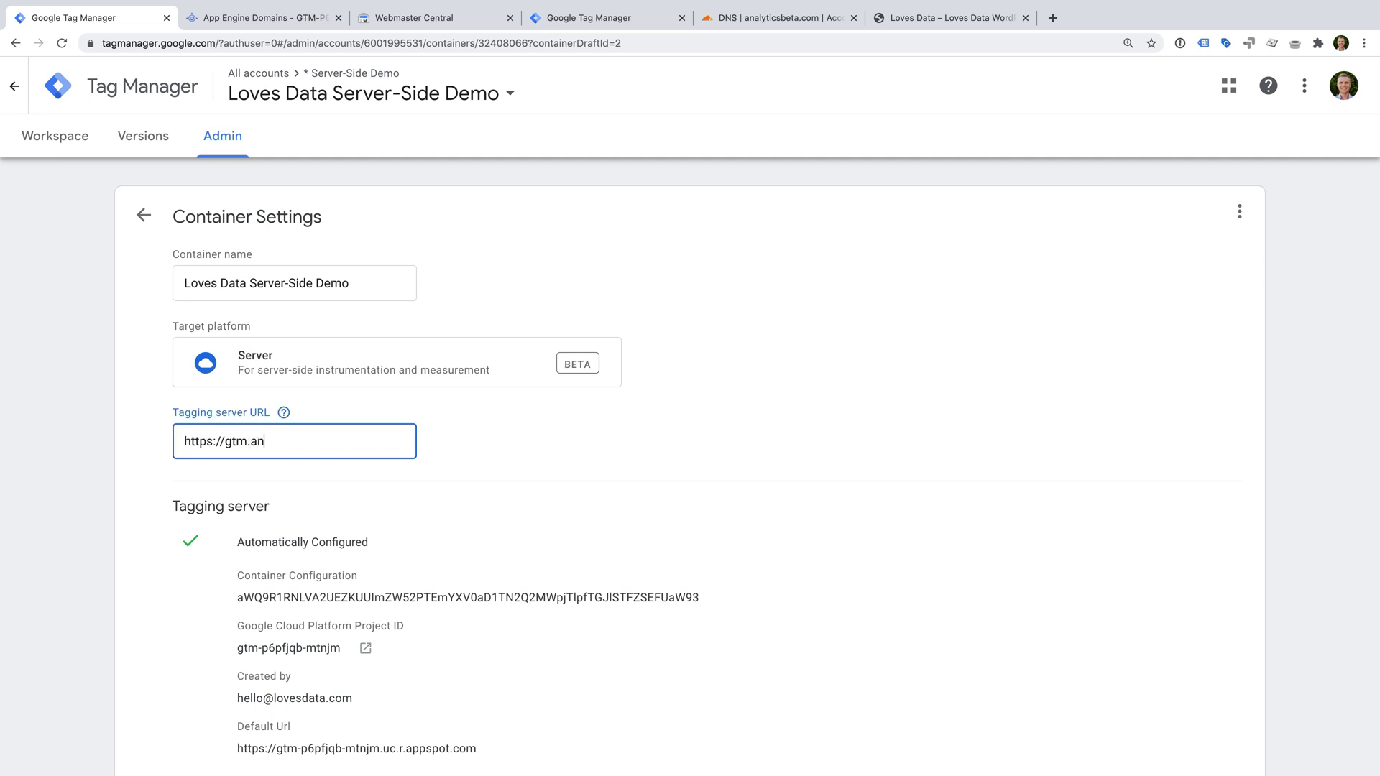
type("alyticsbeta.com")
scroll(513, 471, "down", 3)
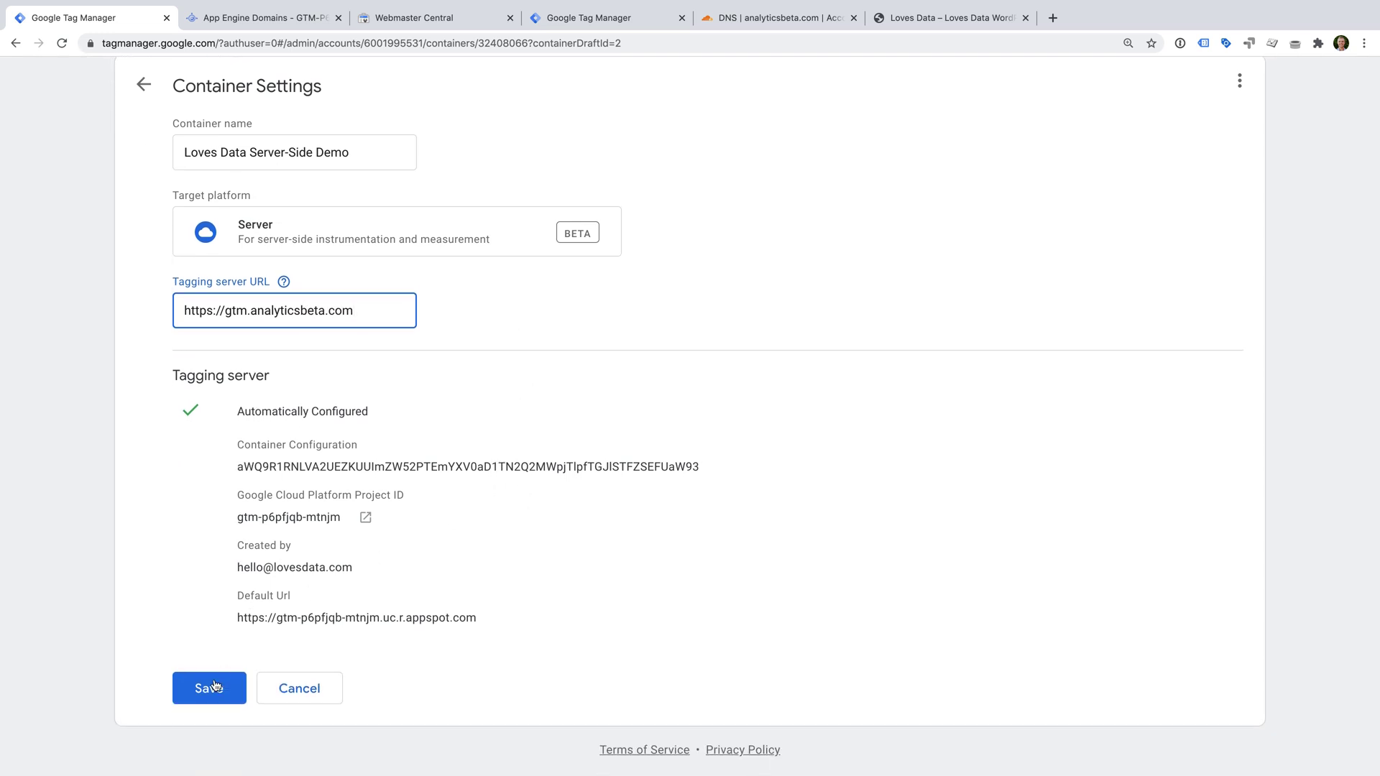
left_click(213, 688)
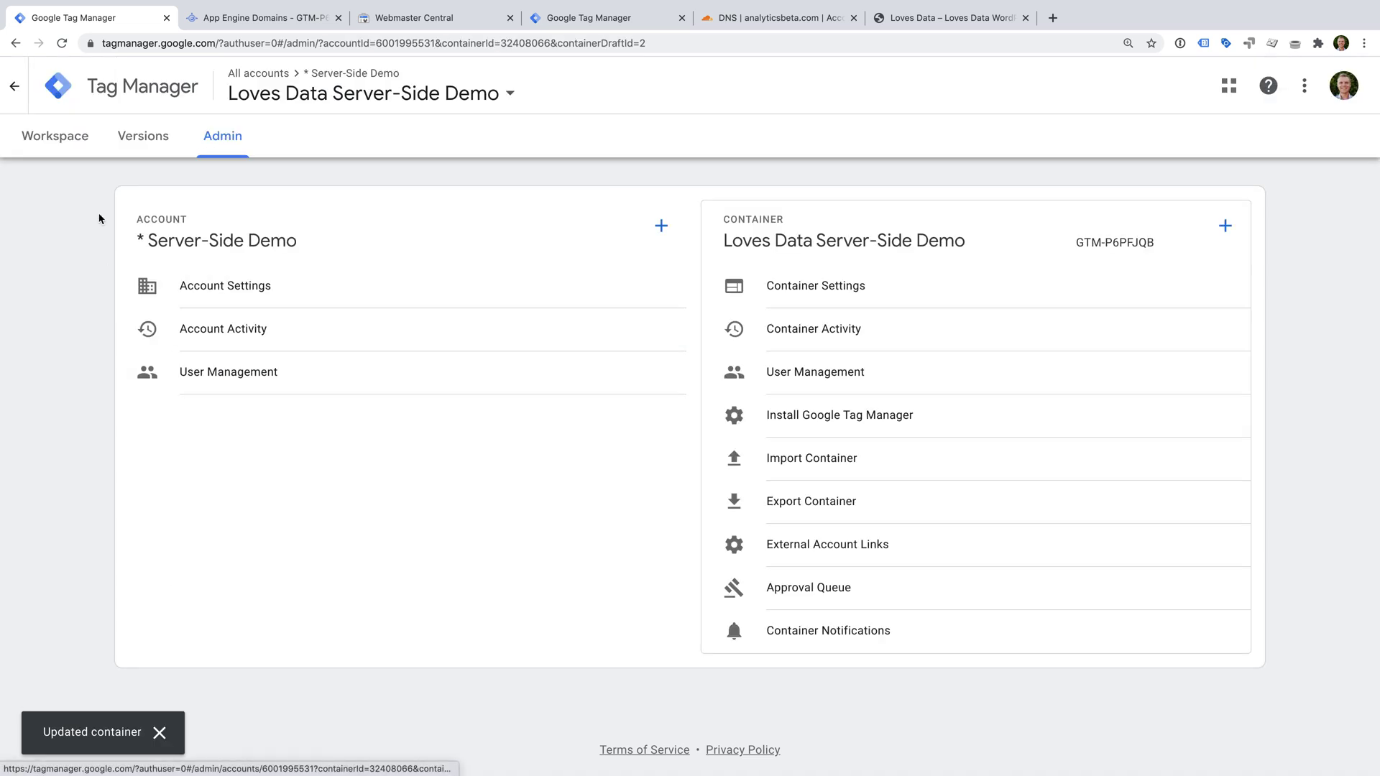
Step: Examine the configuration and activation criteria of the workspace's Universal Analytics client, and close it without changes
left_click(71, 154)
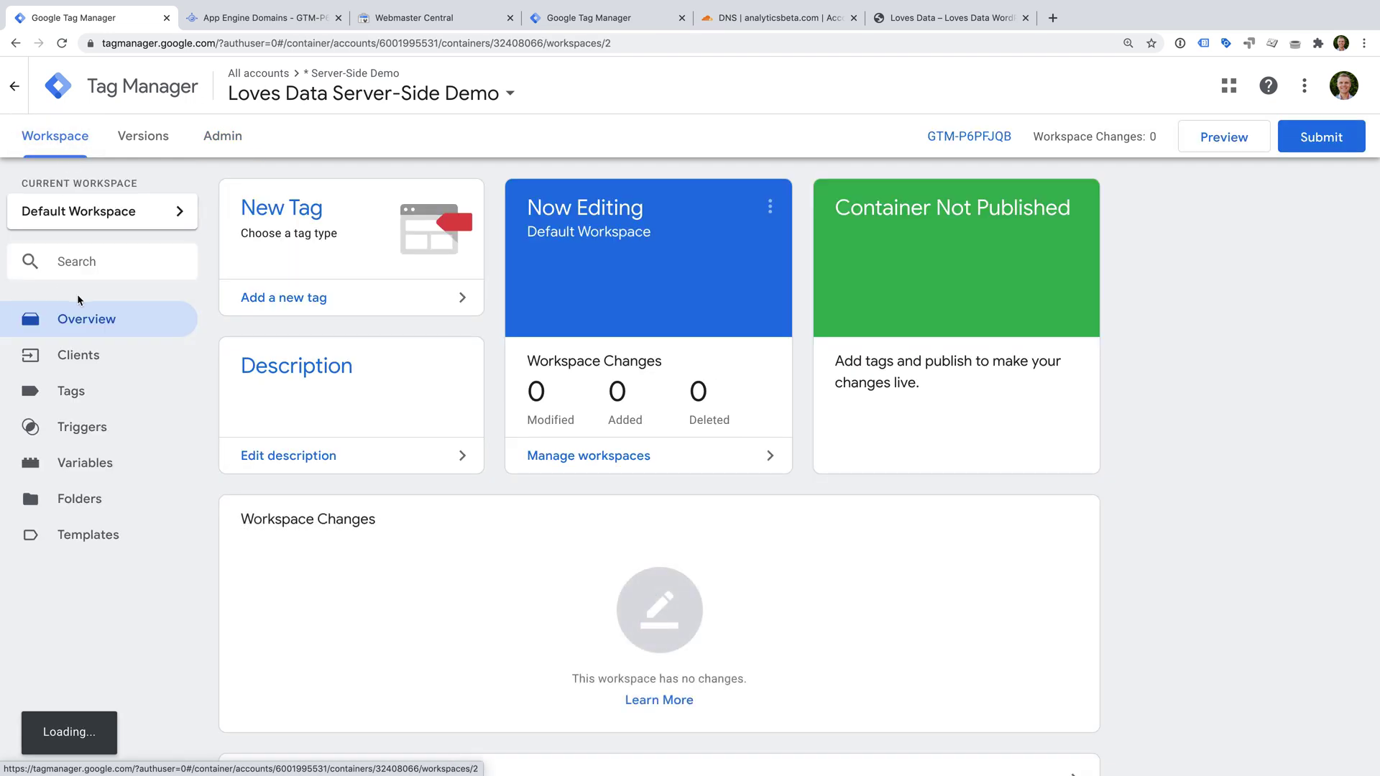
left_click(128, 356)
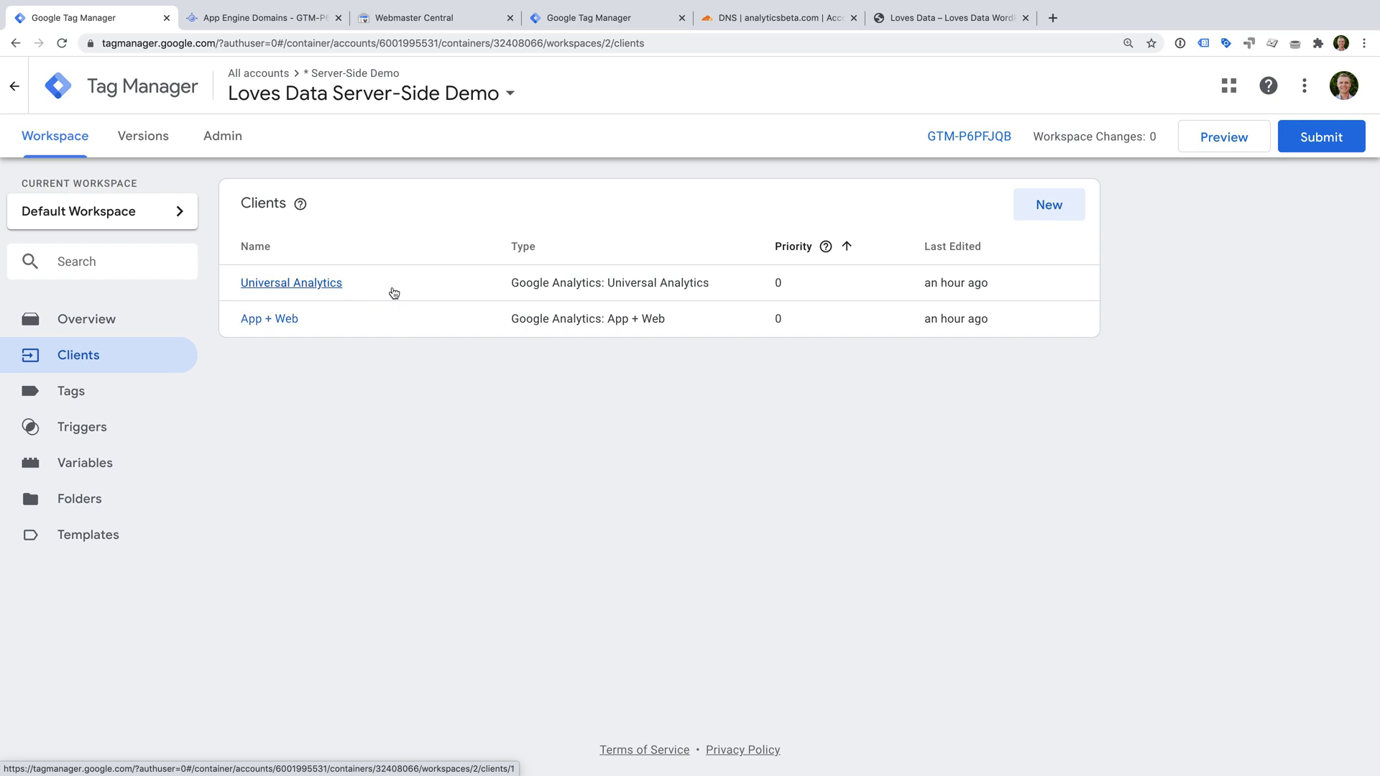
left_click(327, 290)
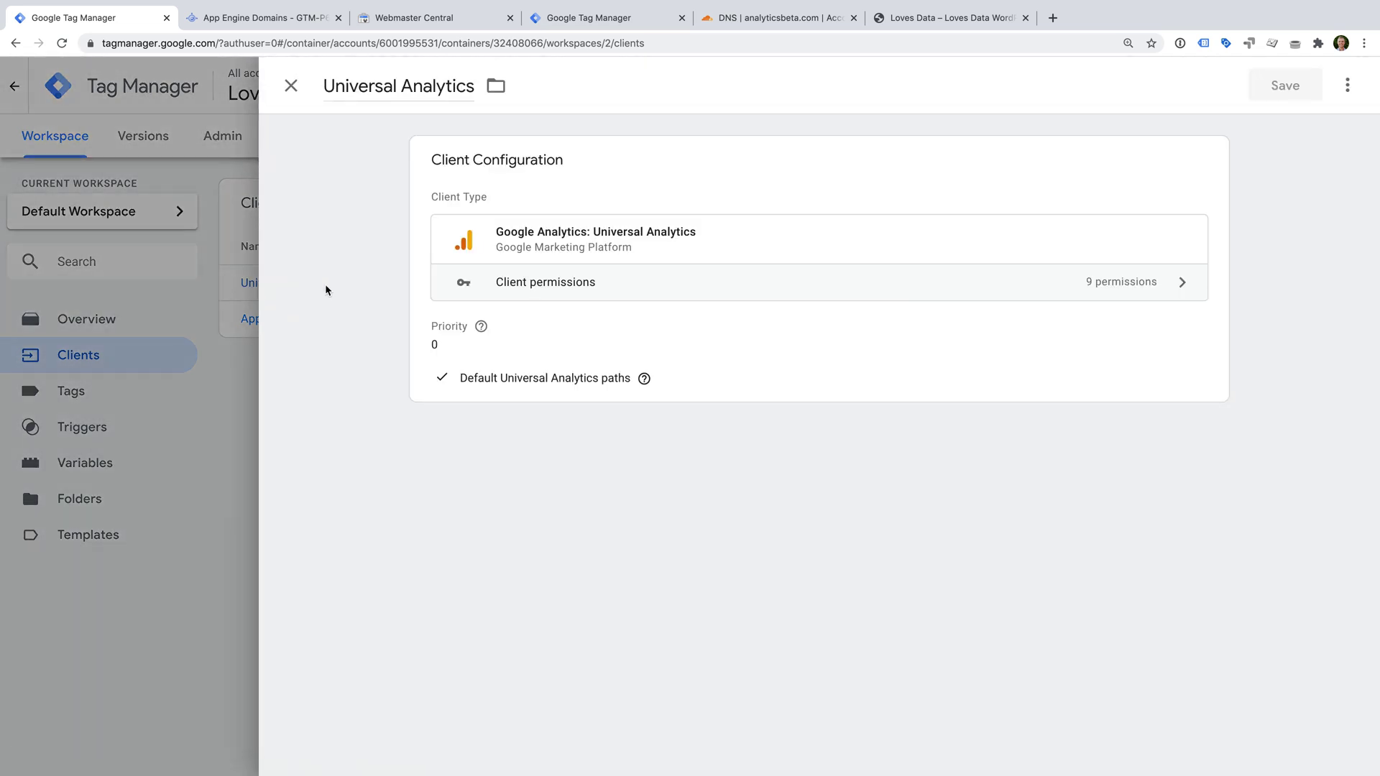
left_click(533, 314)
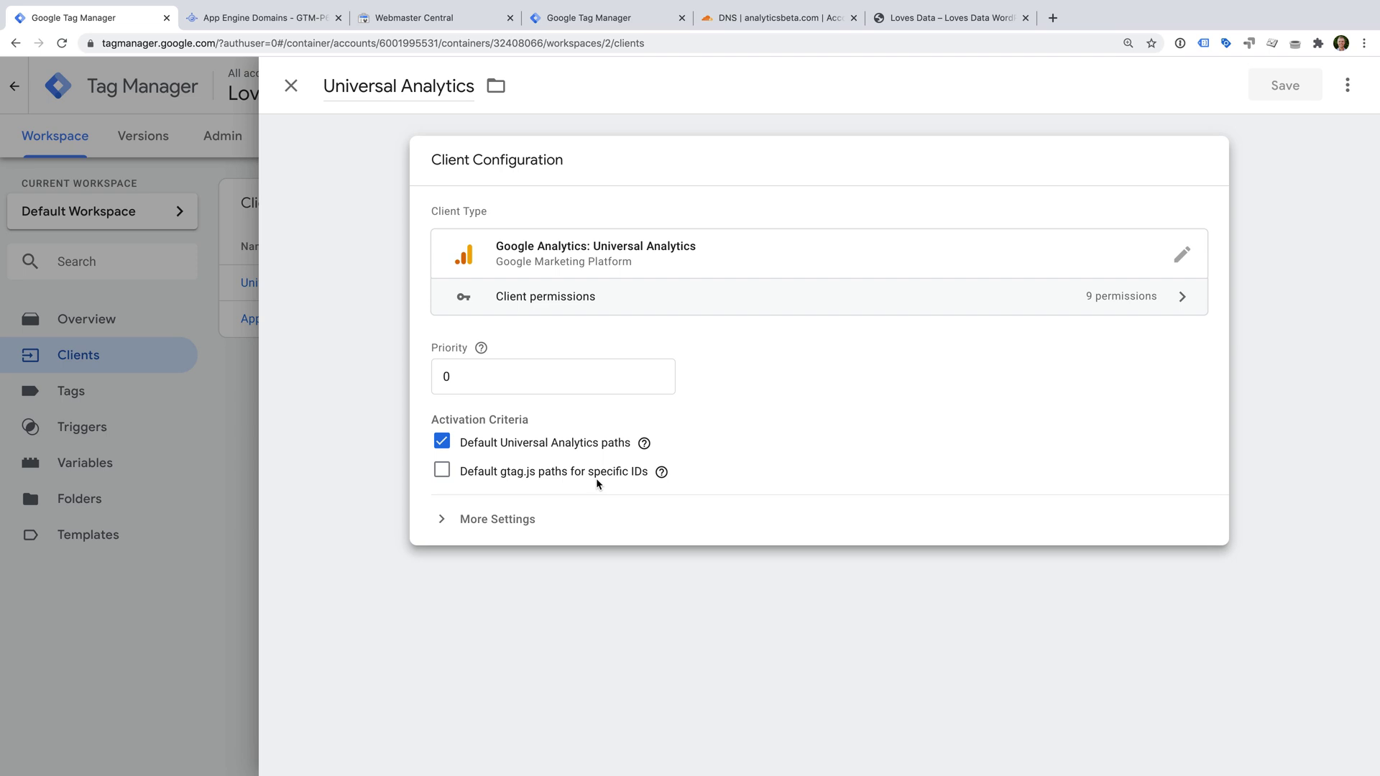
left_click(292, 85)
left_click(319, 85)
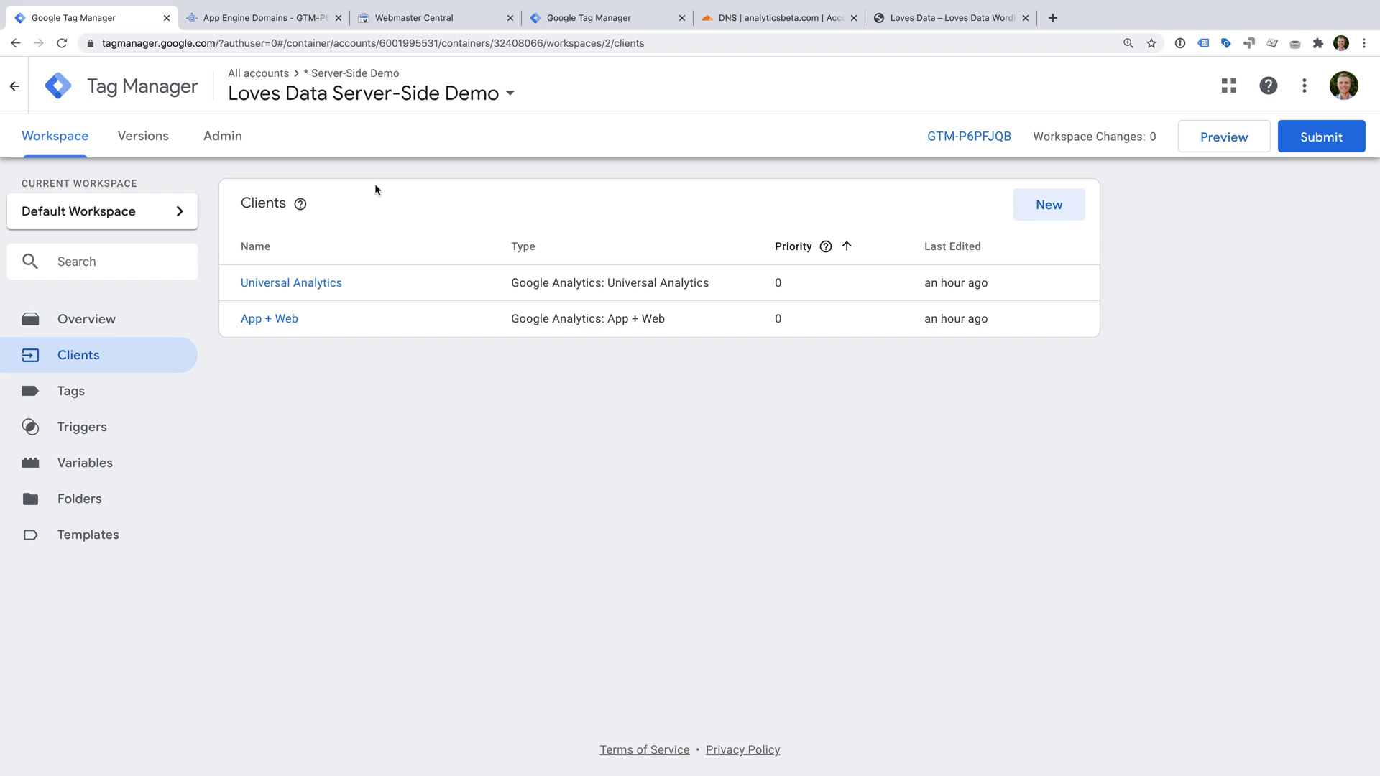
Step: Create a new tag in the workspace and name it Google Analytics Universal Analytics
left_click(108, 403)
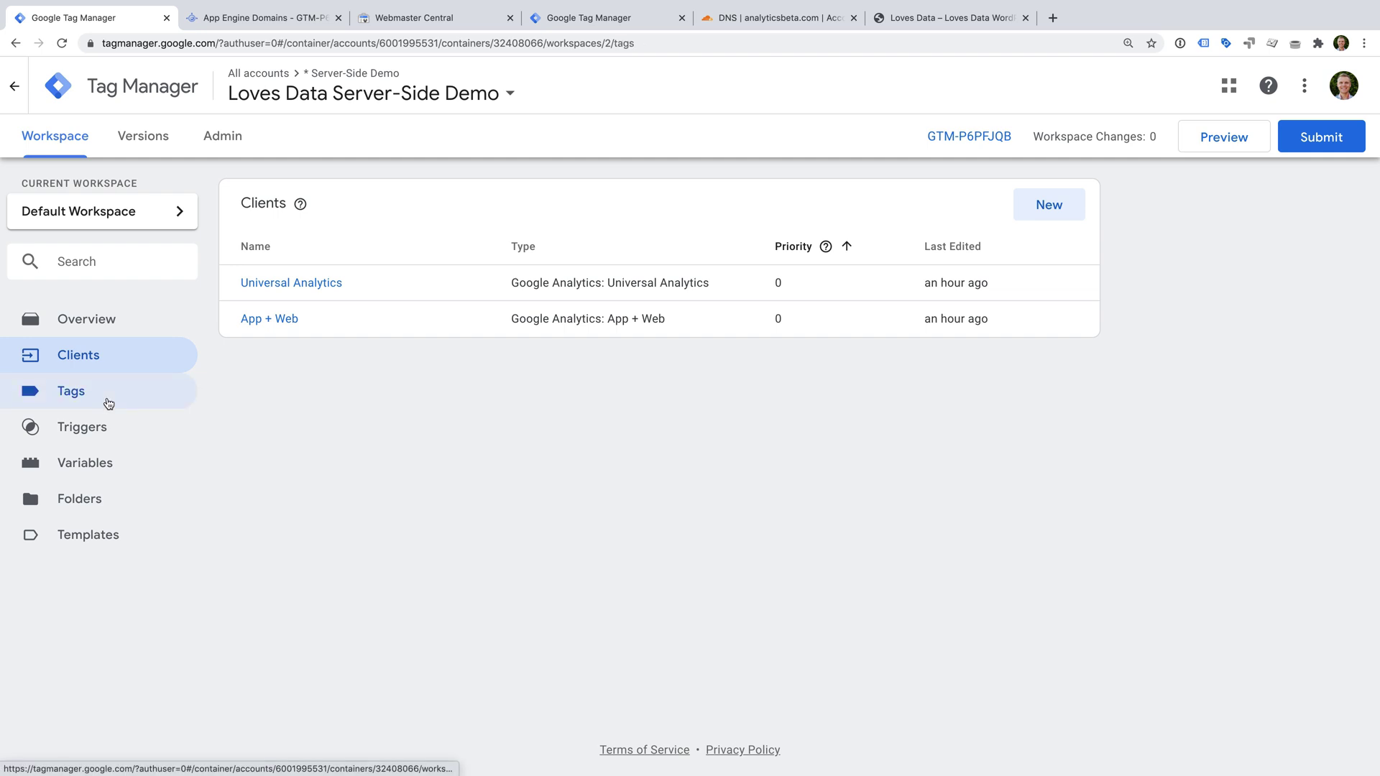
left_click(108, 403)
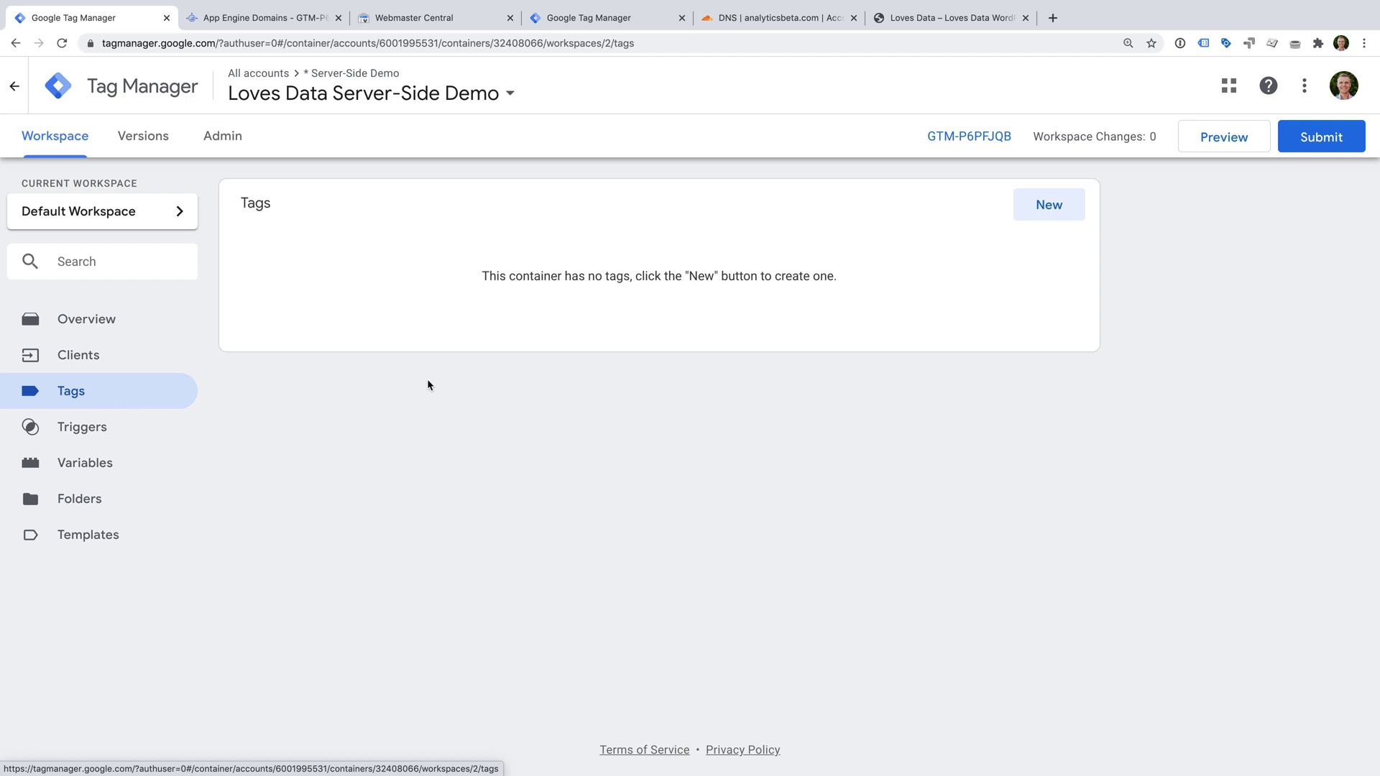
left_click(1049, 209)
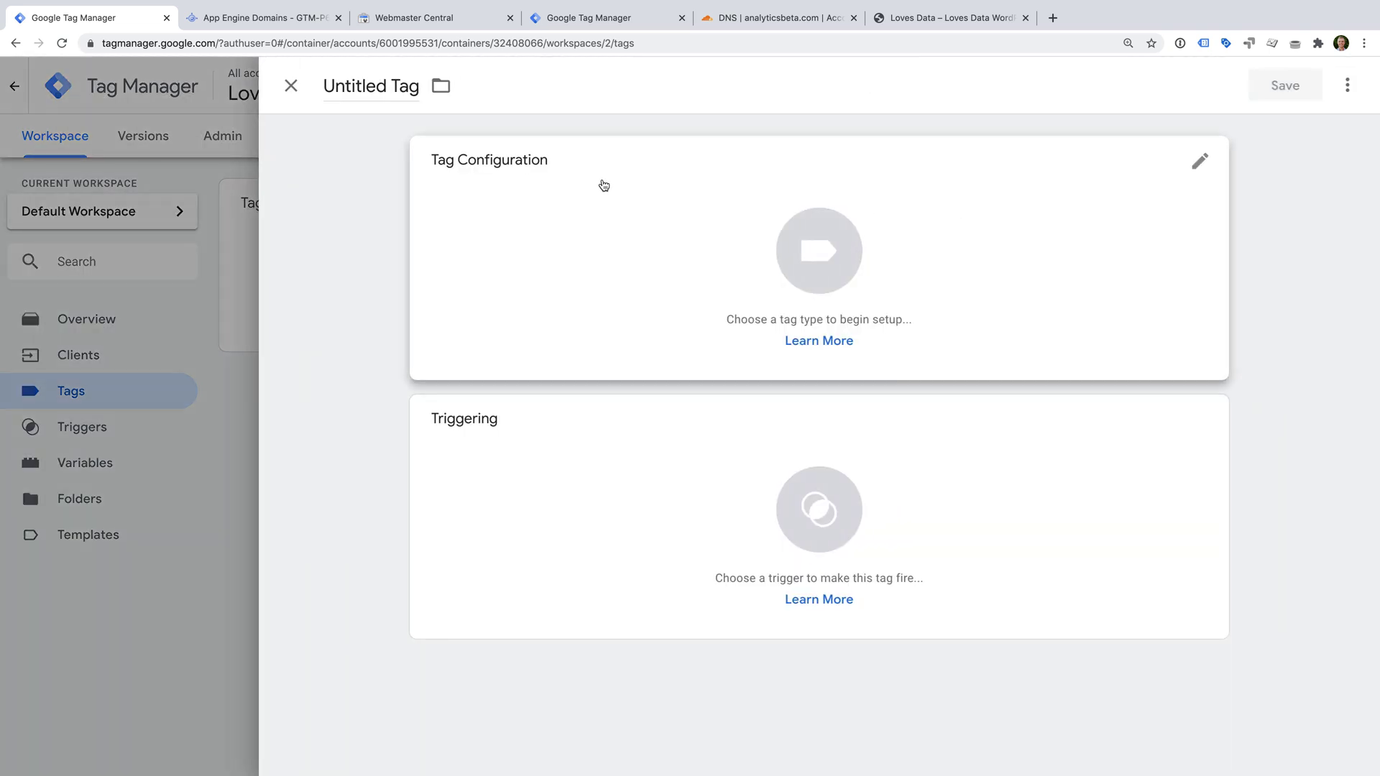
left_click(355, 84)
type("Go")
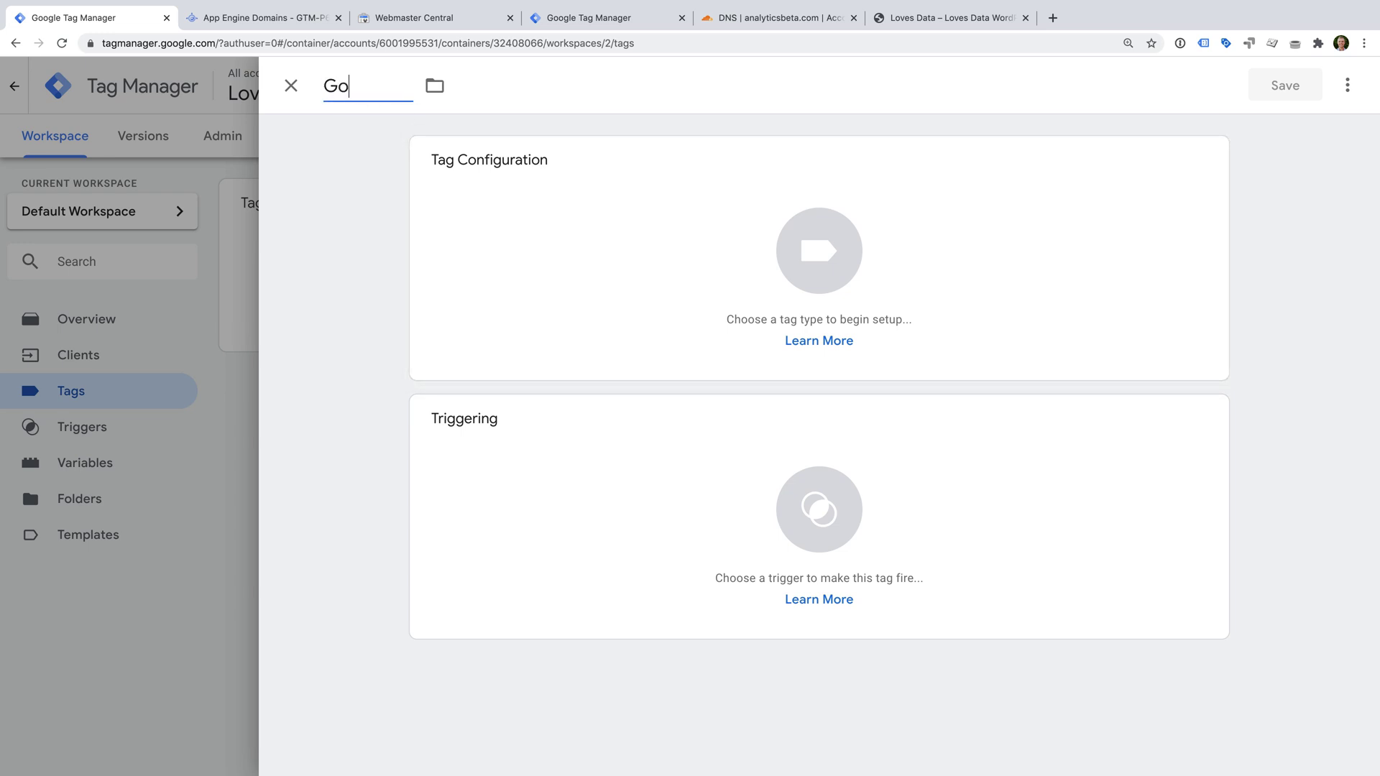
type("ogle Analy")
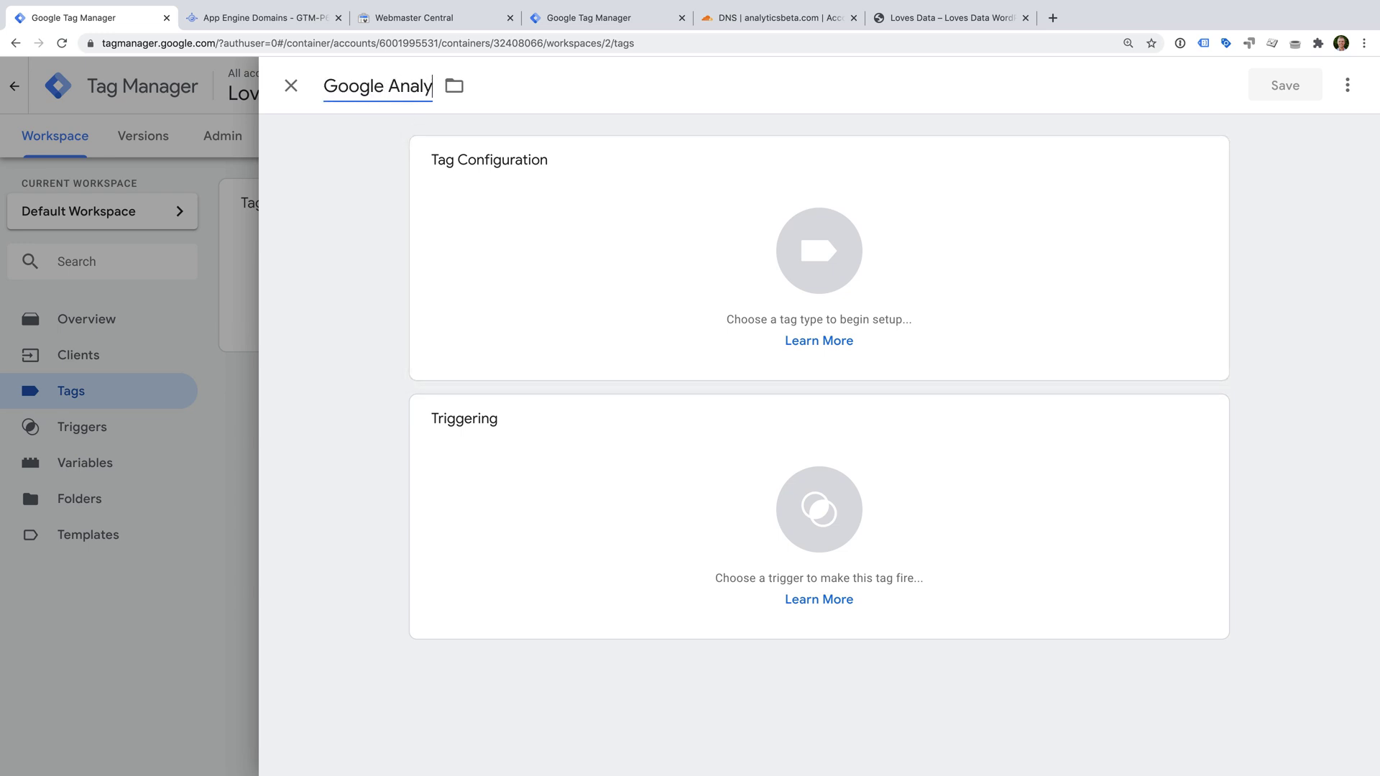
type("tics Universal Analytics")
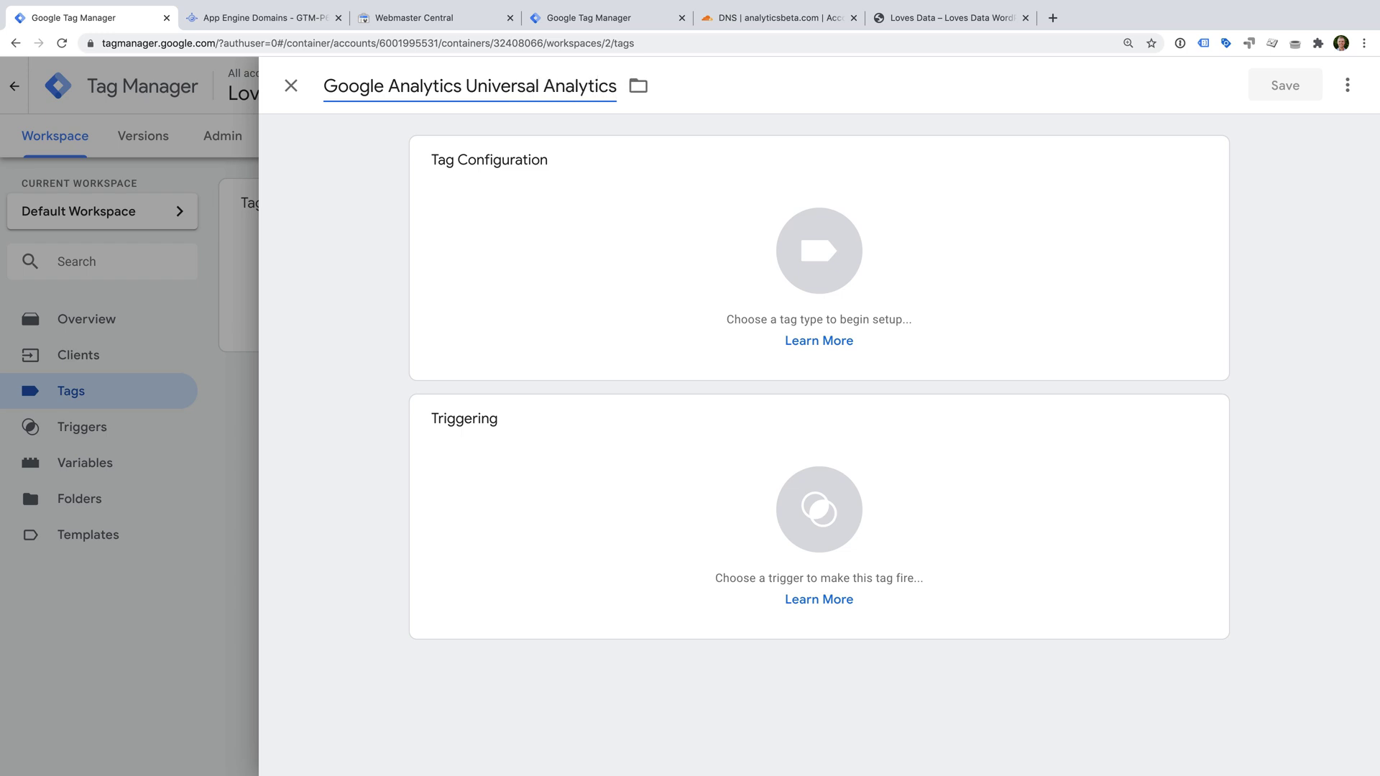
Step: Set the tag type to Google Analytics: Universal Analytics, with overriding settings left disabled
left_click(546, 239)
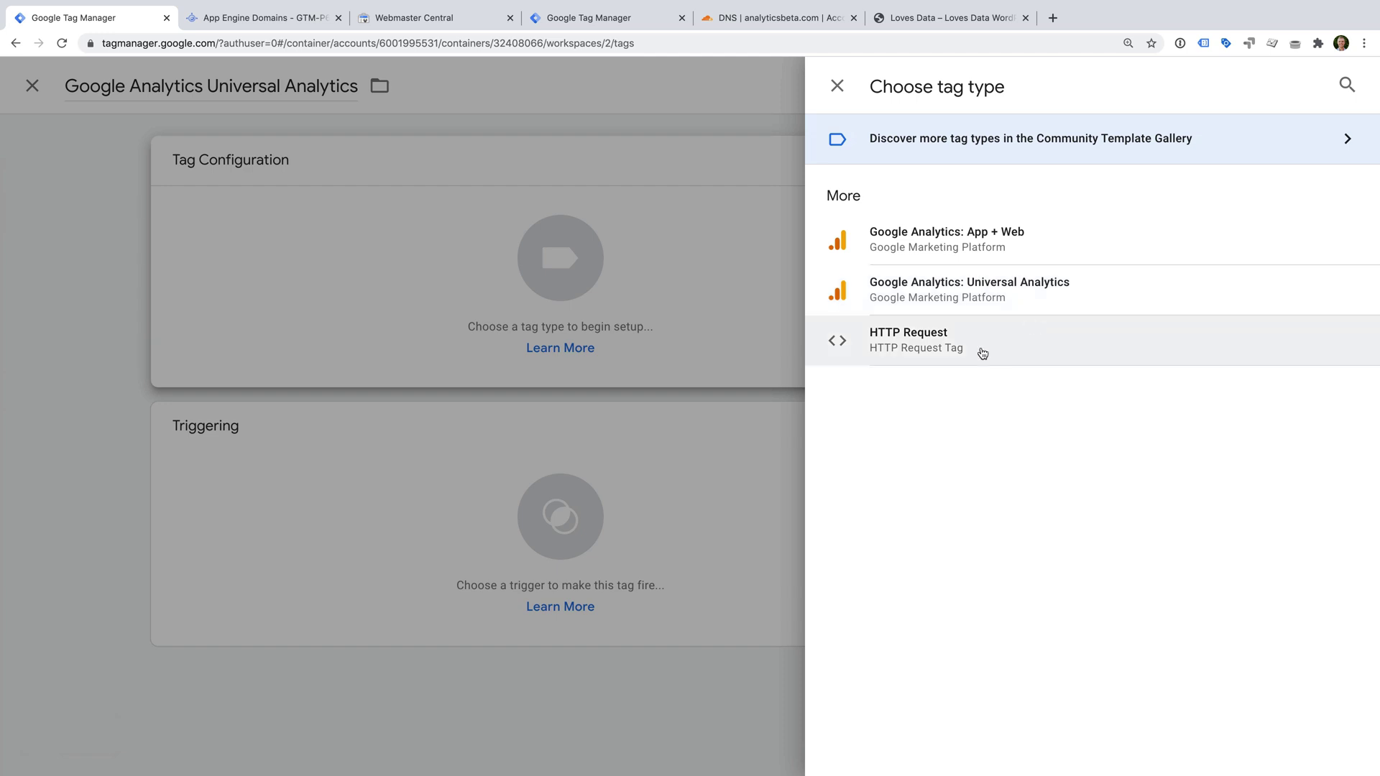
left_click(1063, 305)
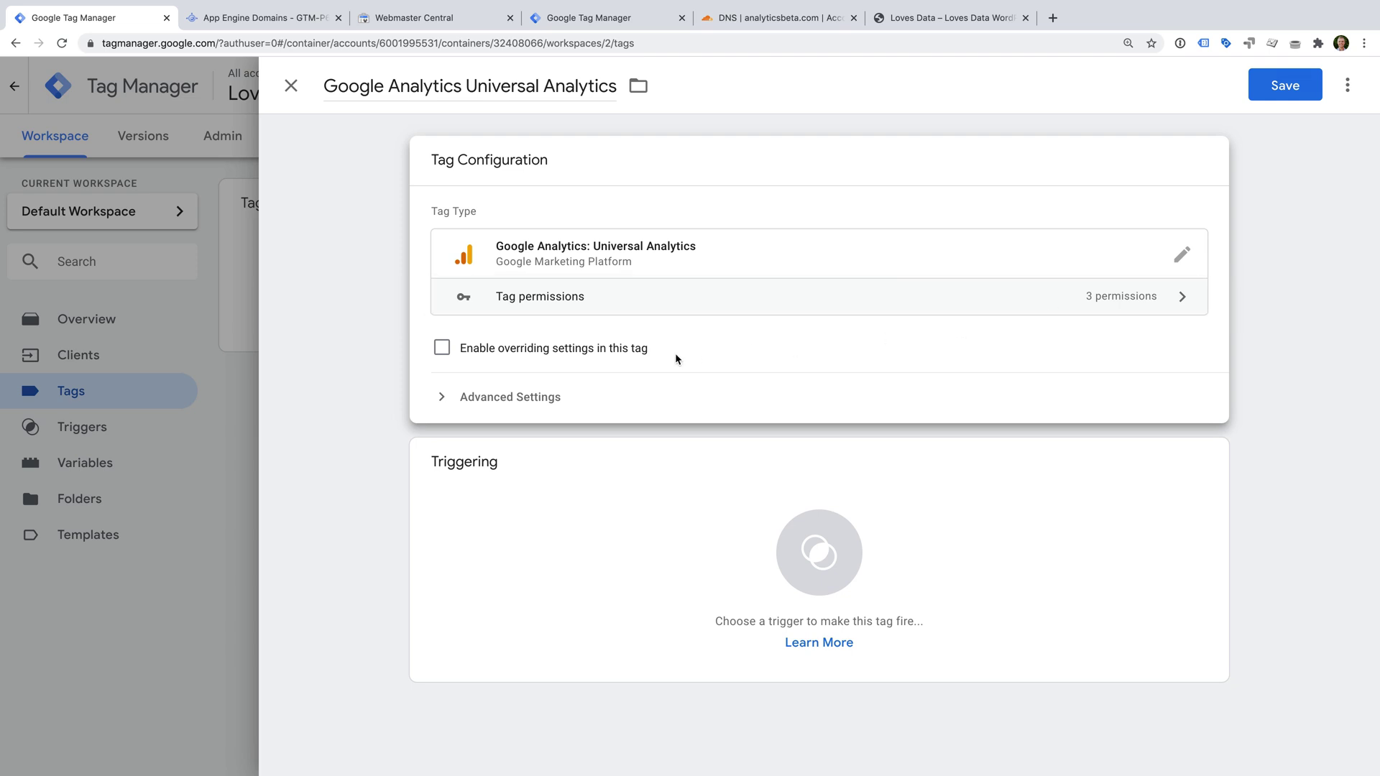
left_click(442, 348)
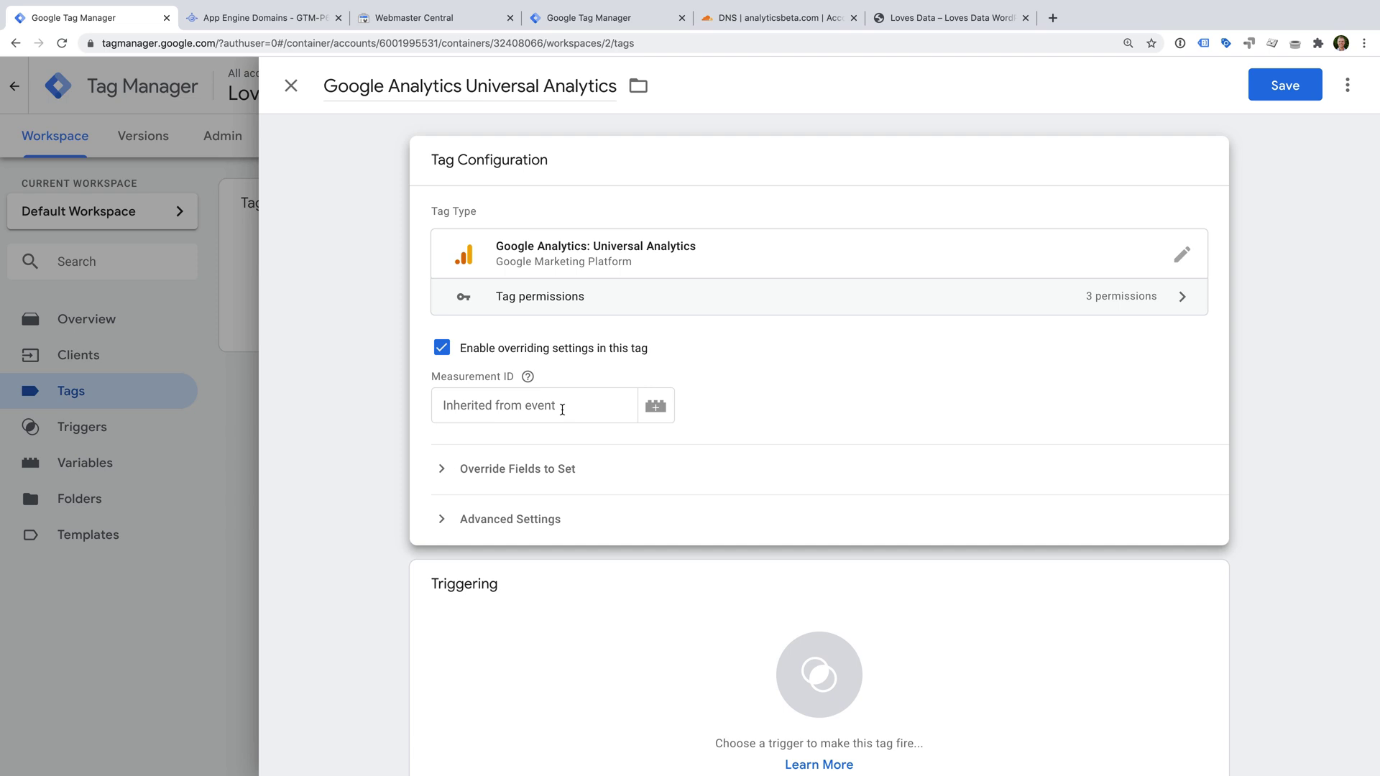
left_click(443, 350)
Step: Create a new trigger for the tag and name it Universal Analytics All Events
left_click(648, 483)
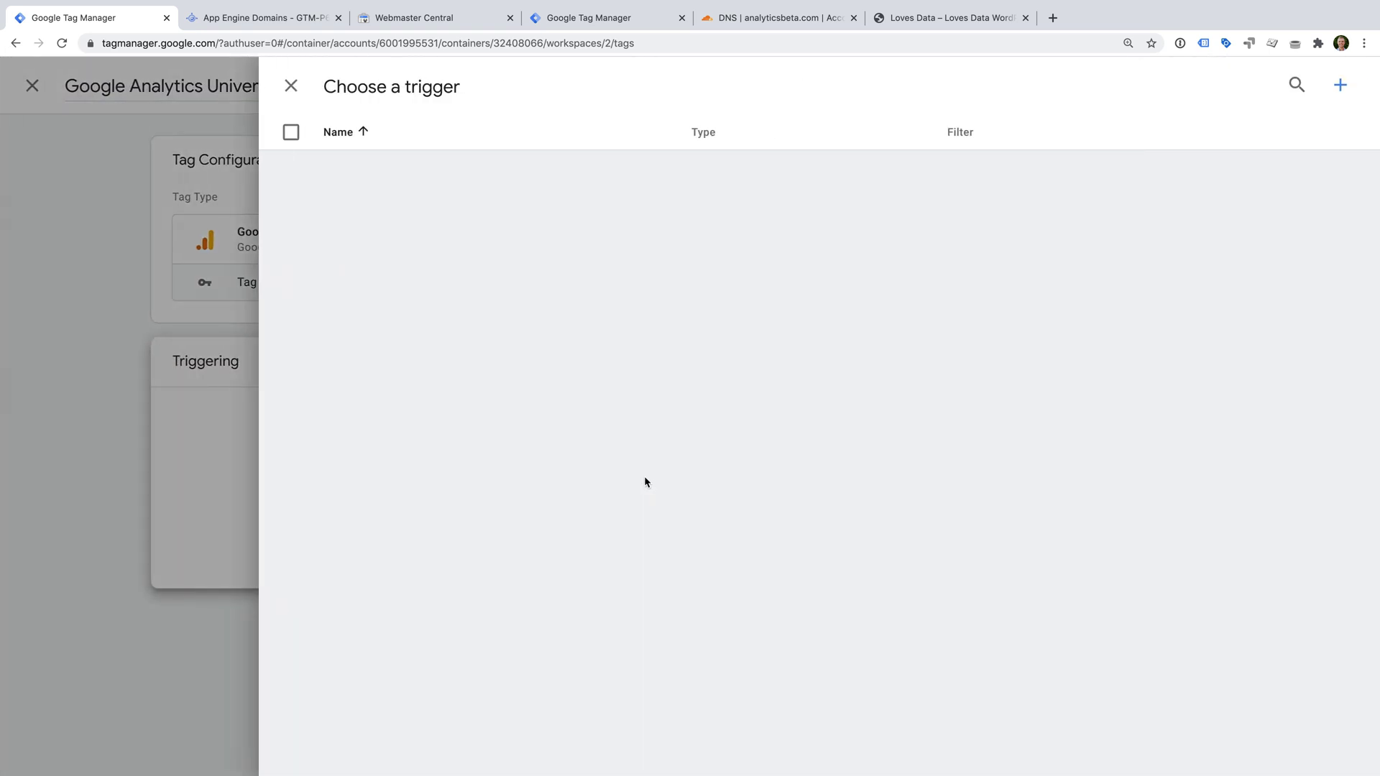
left_click(1339, 86)
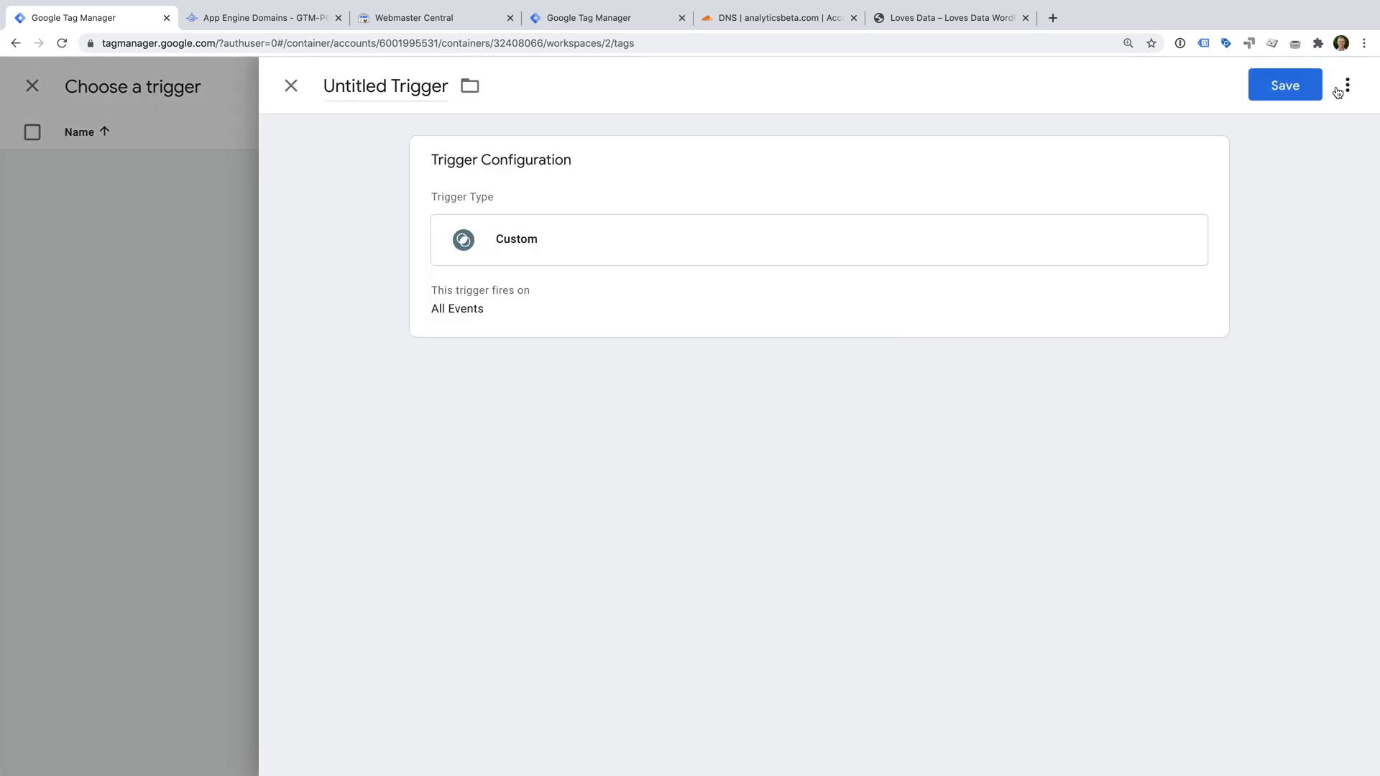
left_click(386, 85)
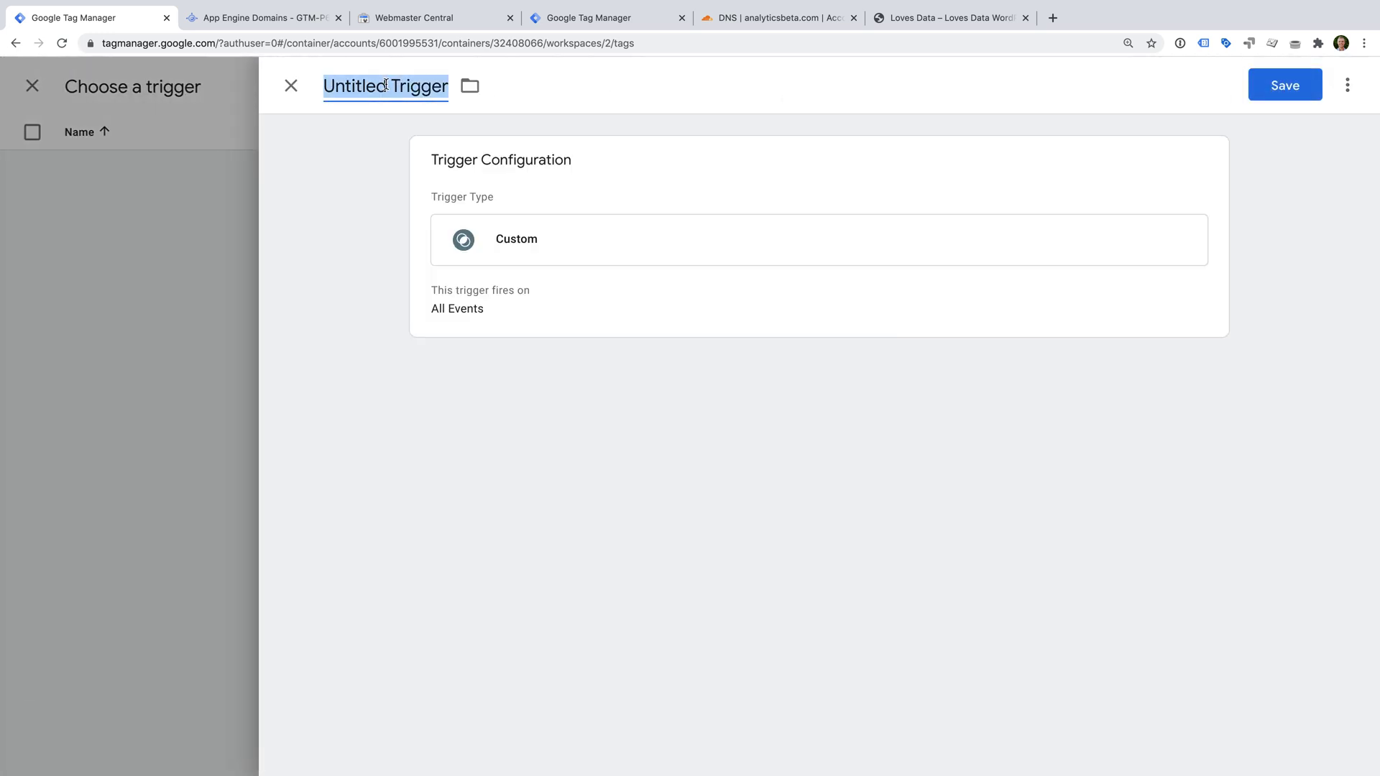
type("Universal ")
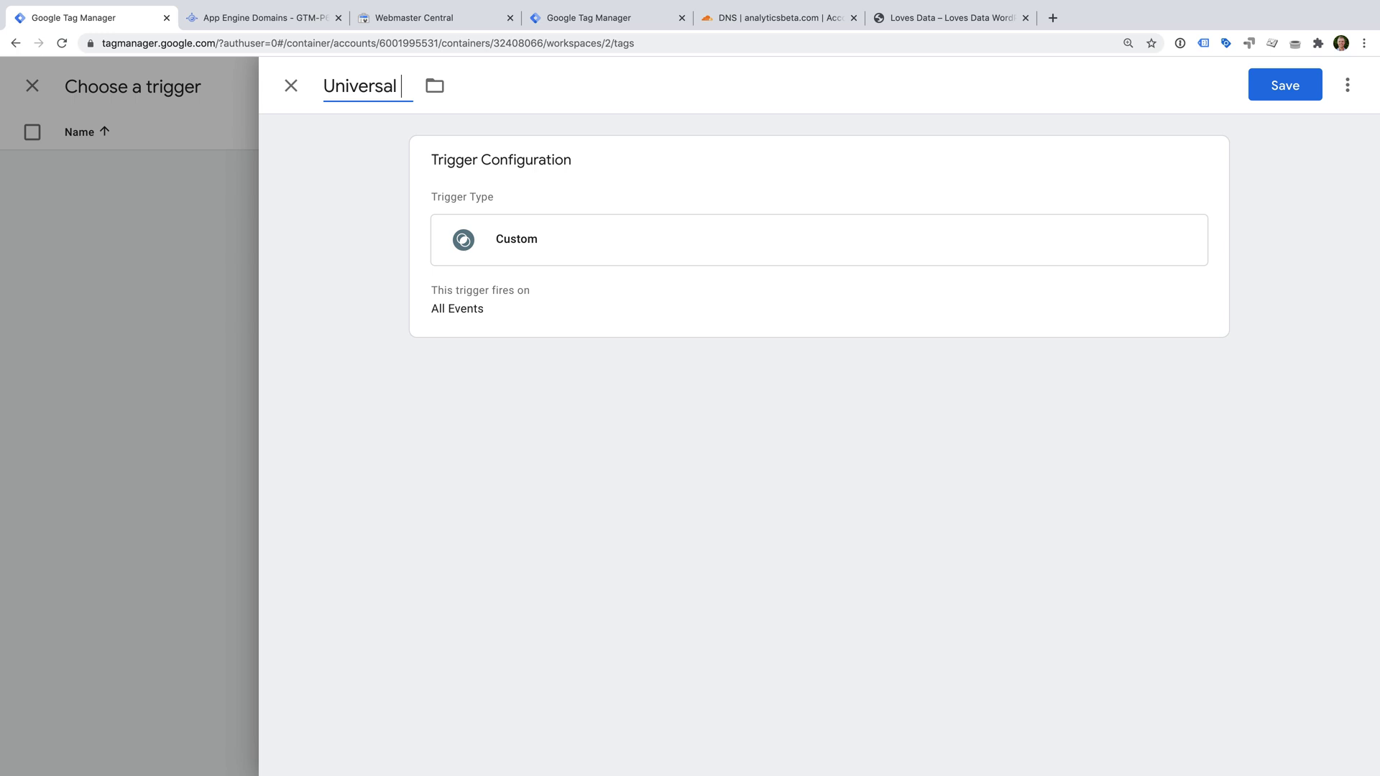
type("Analytics All")
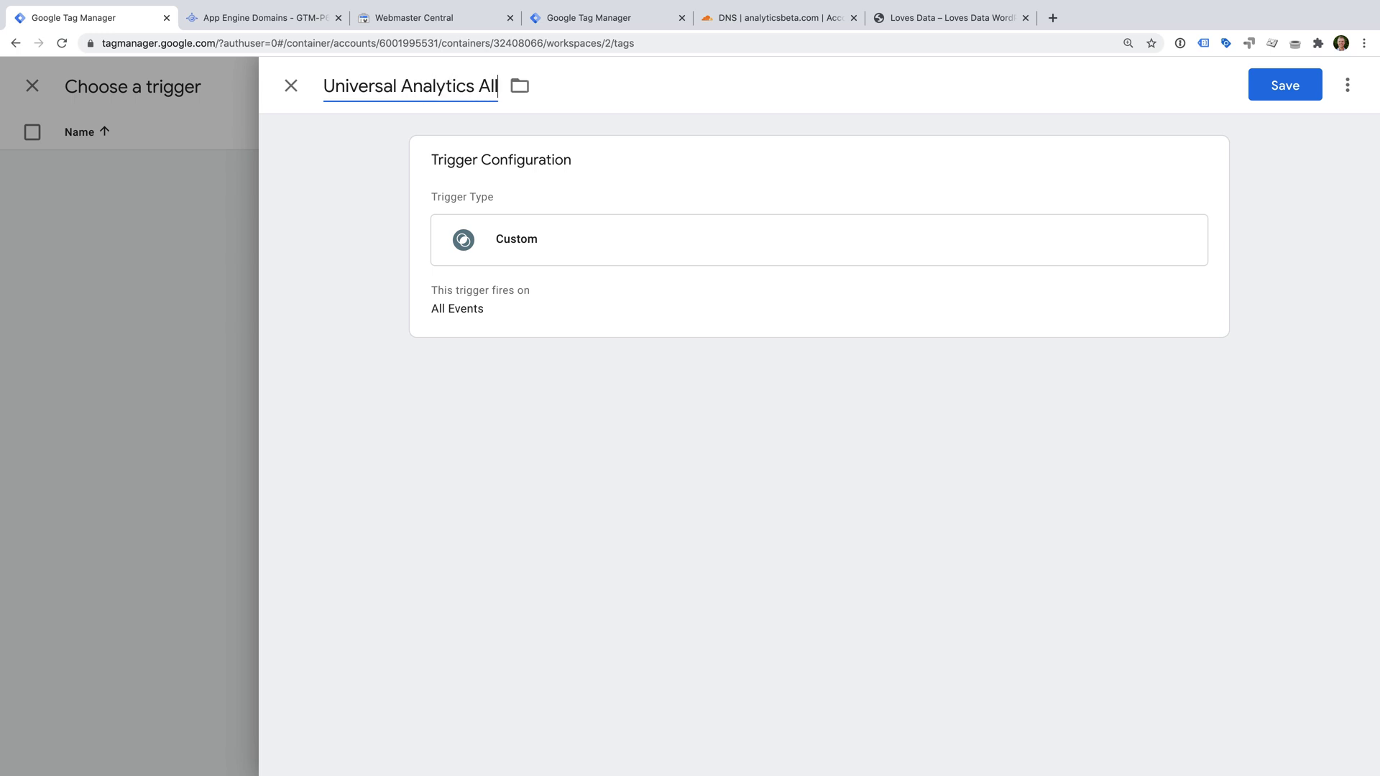
type(" Events")
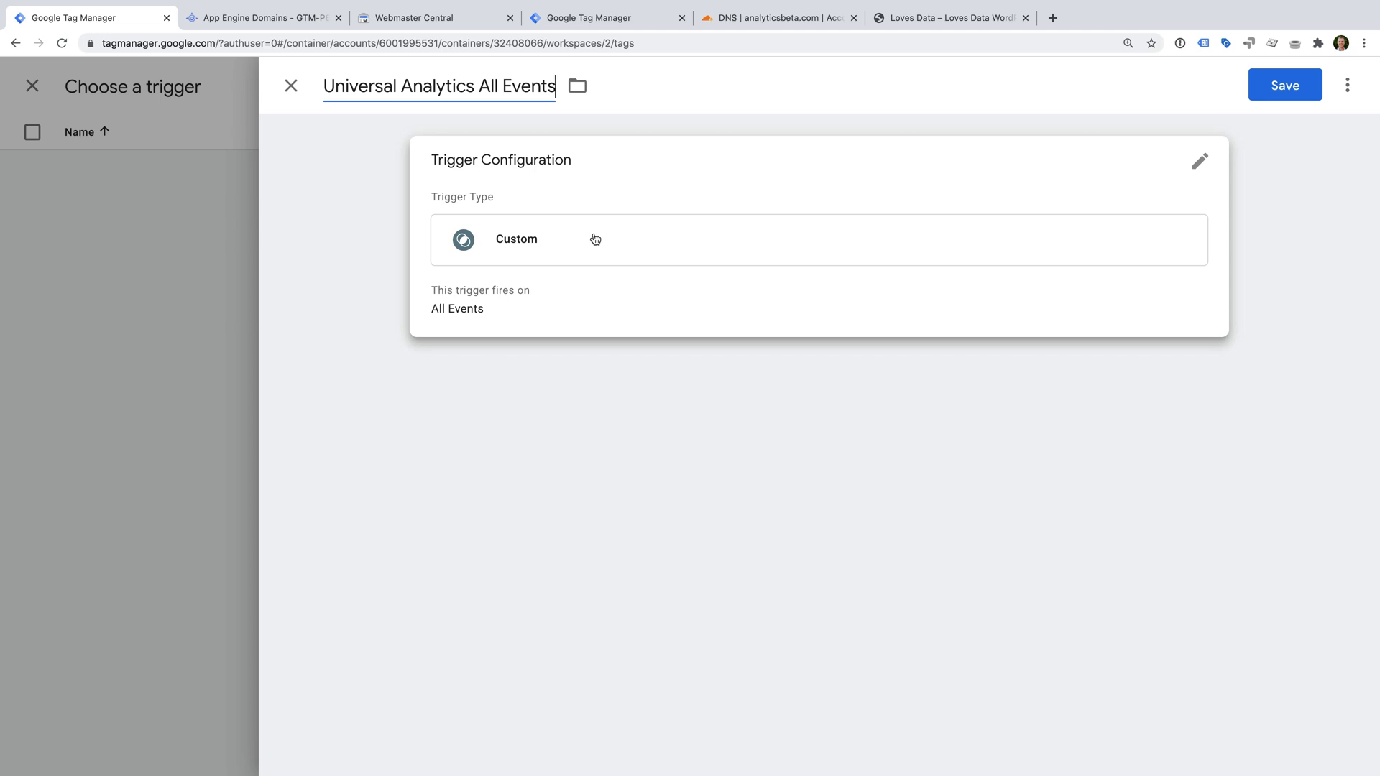
Step: Make the trigger fire on Some Events and use the built-in variable Client Name for its condition
left_click(636, 292)
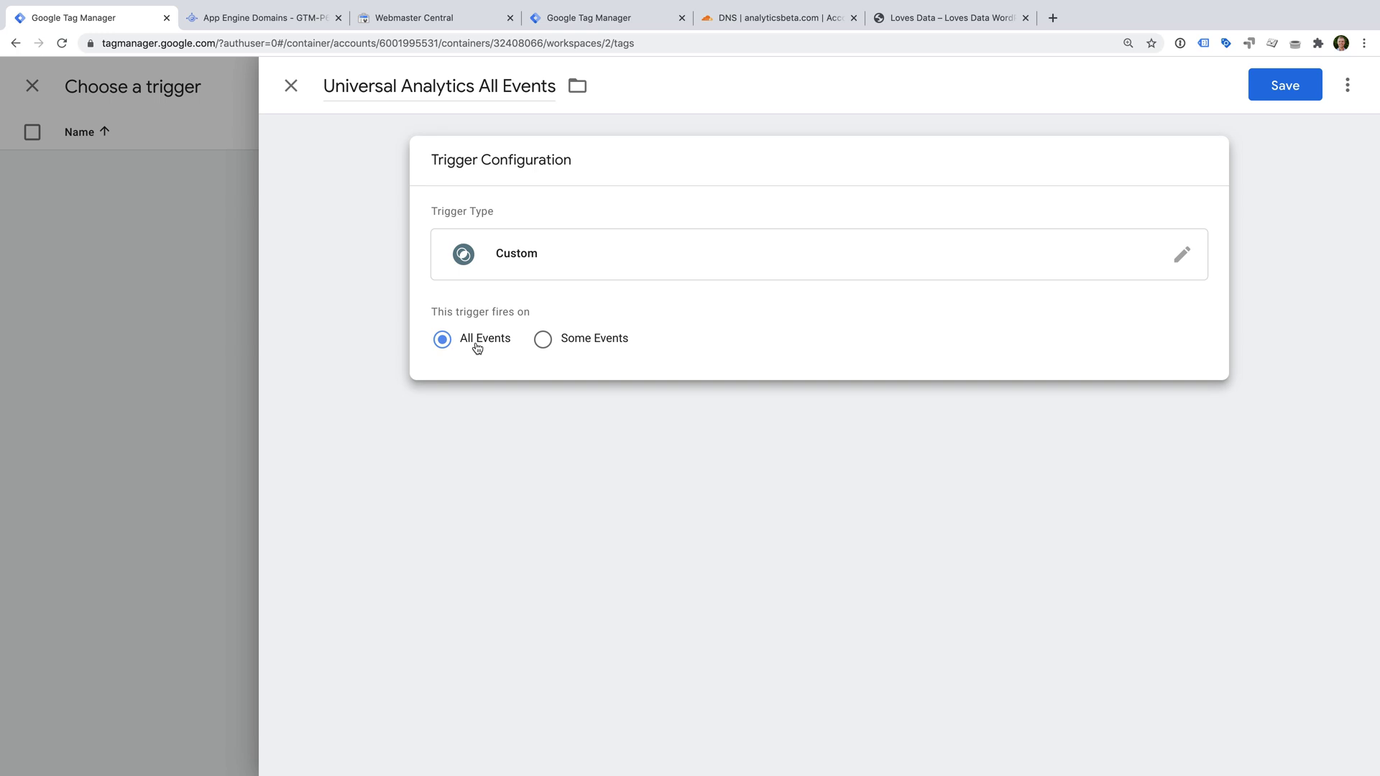
left_click(619, 344)
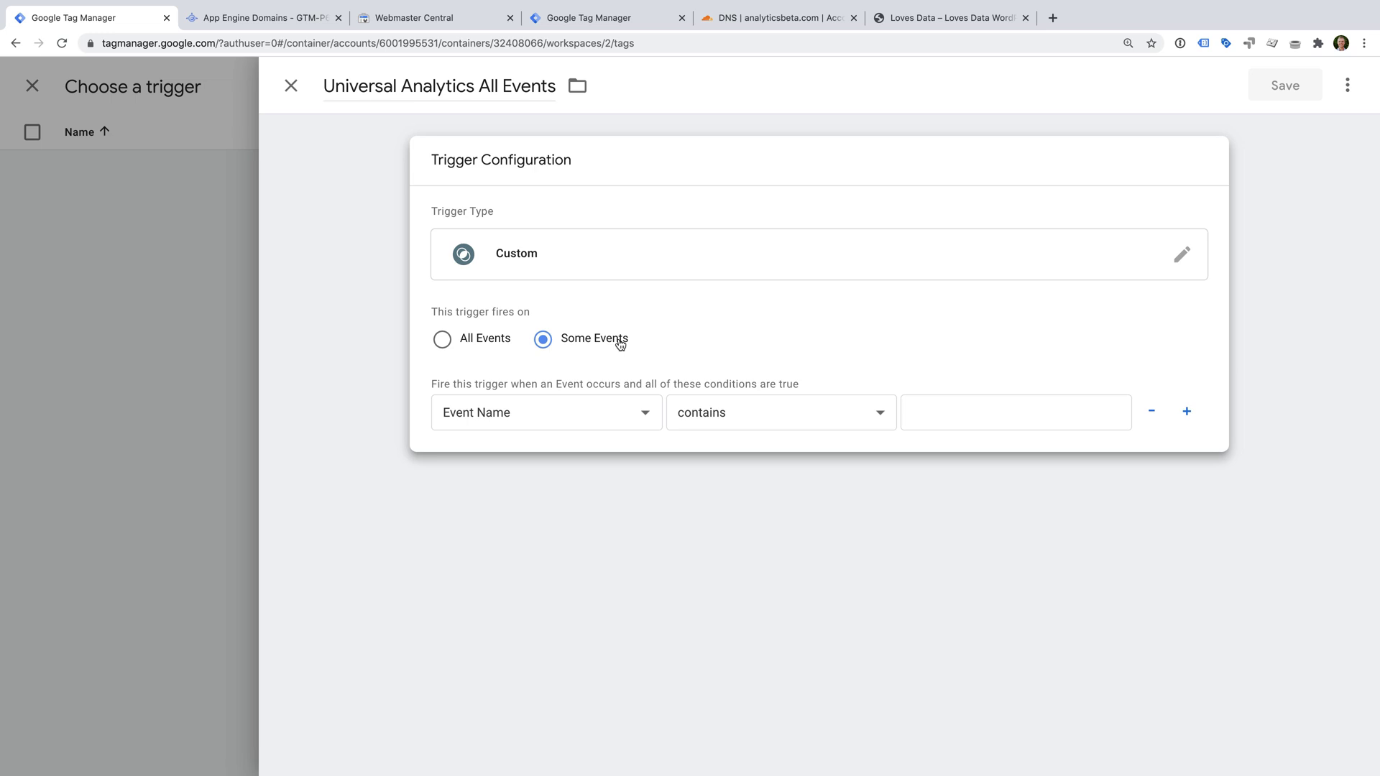
left_click(646, 415)
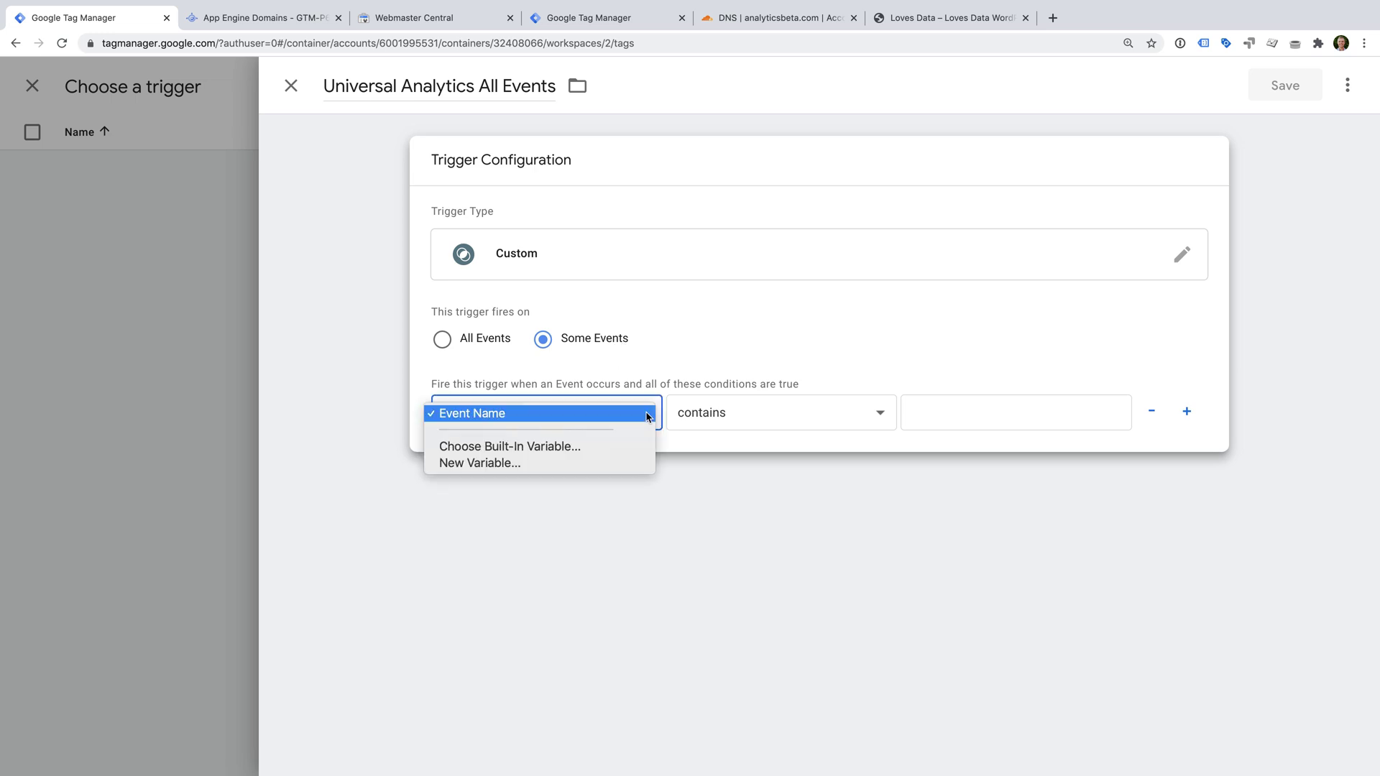
left_click(602, 447)
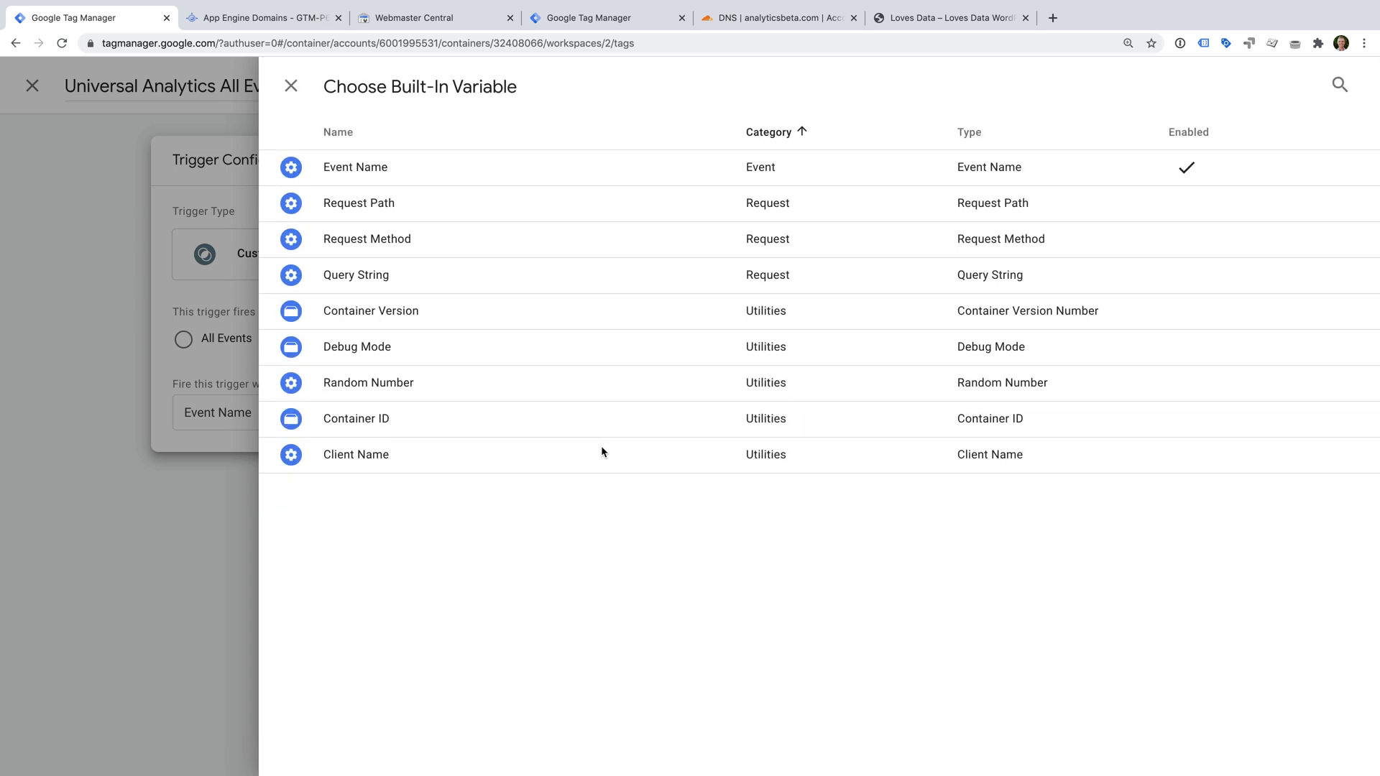
left_click(347, 468)
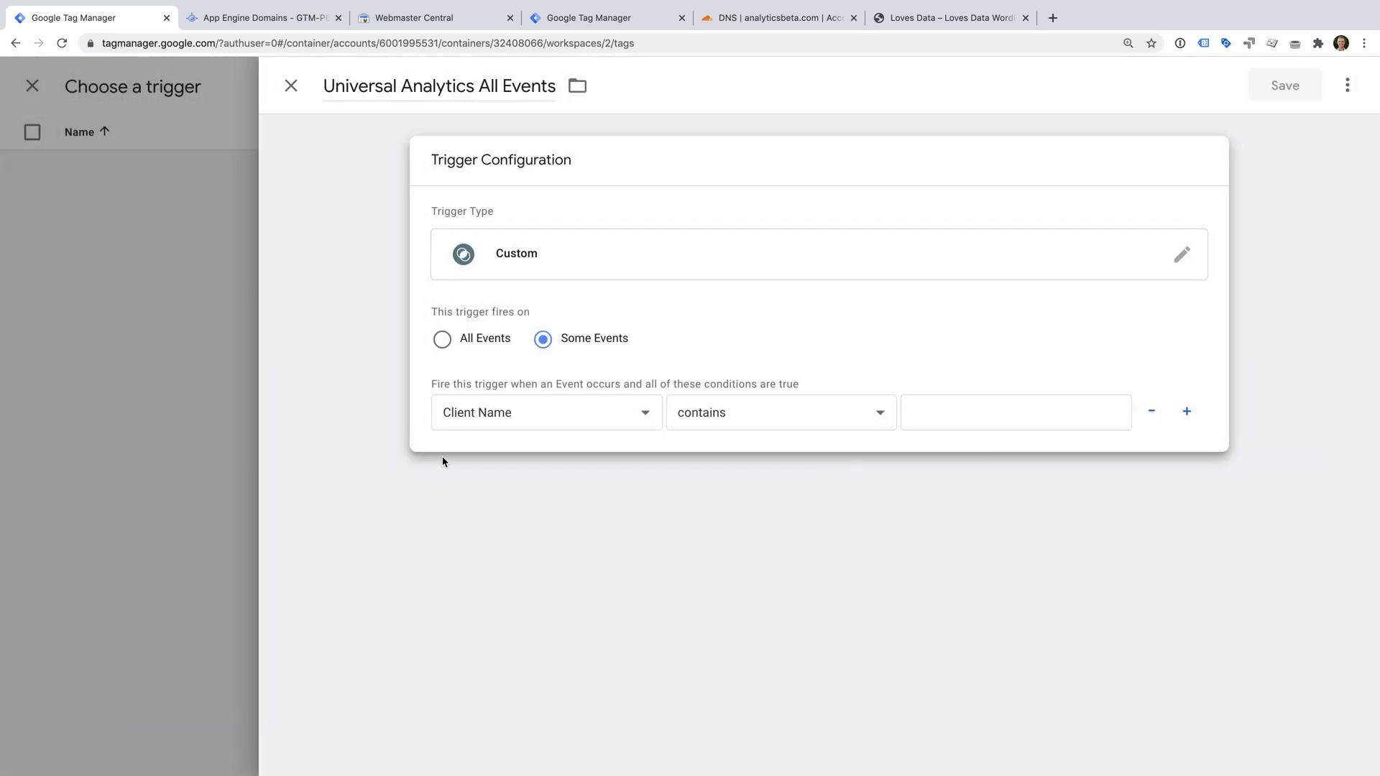
Step: Set the Client Name condition to equals Universal Analytics, and save both the trigger and the tag
left_click(719, 424)
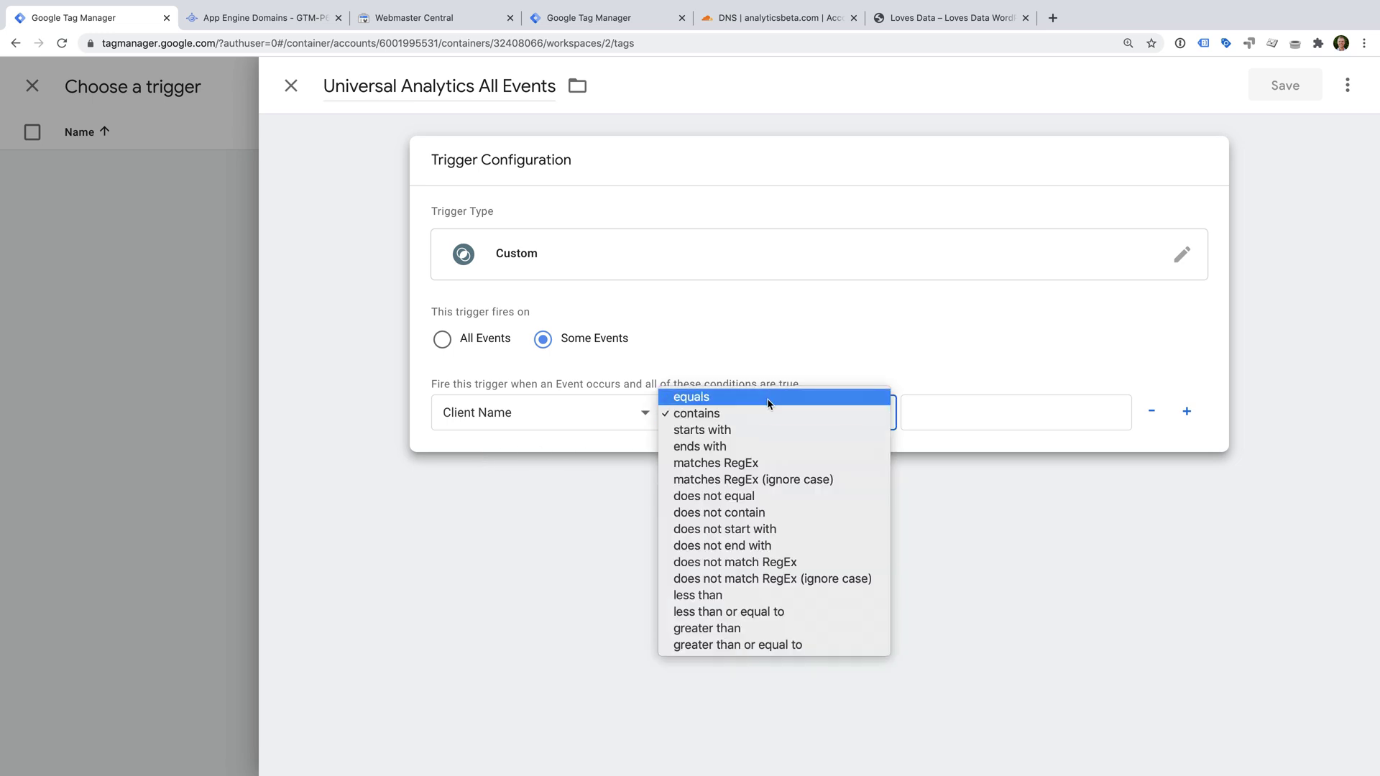
left_click(765, 398)
left_click(941, 411)
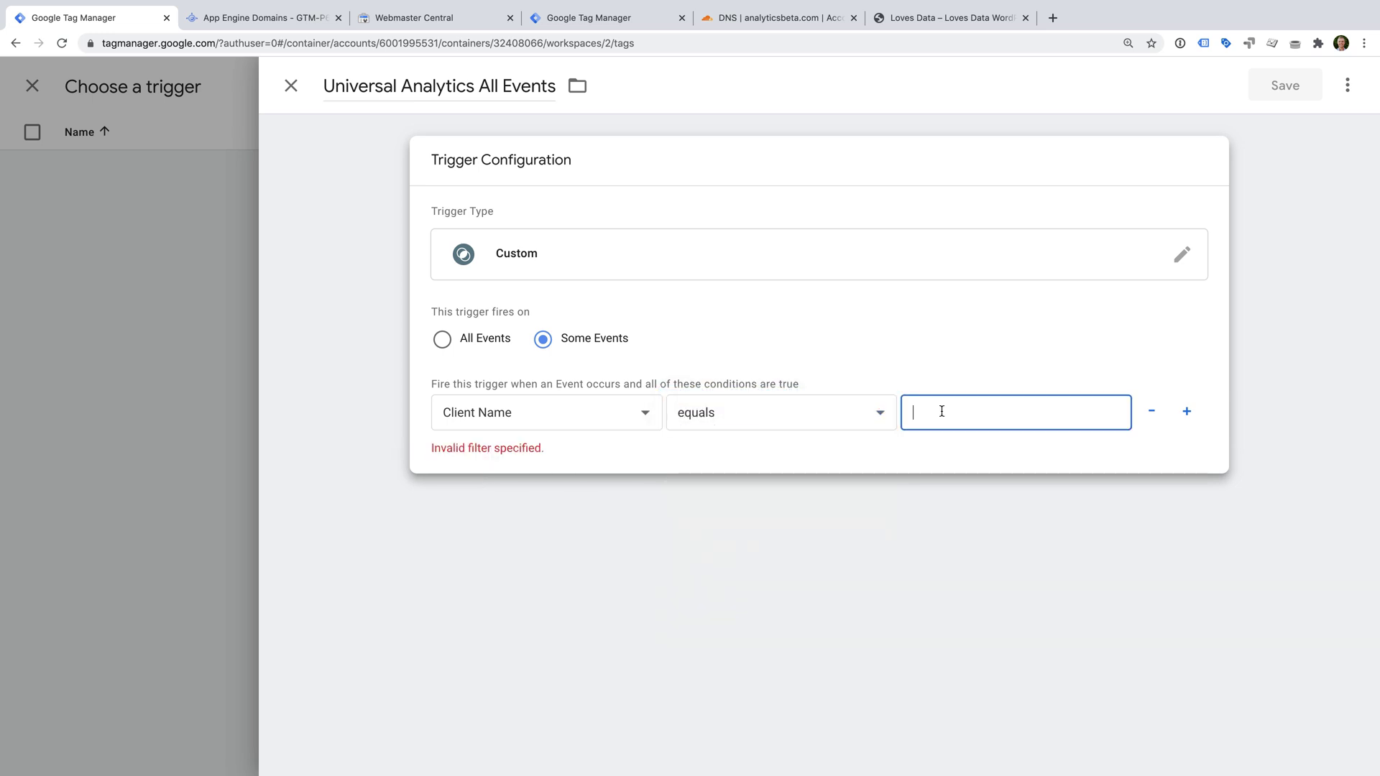
type("Universa")
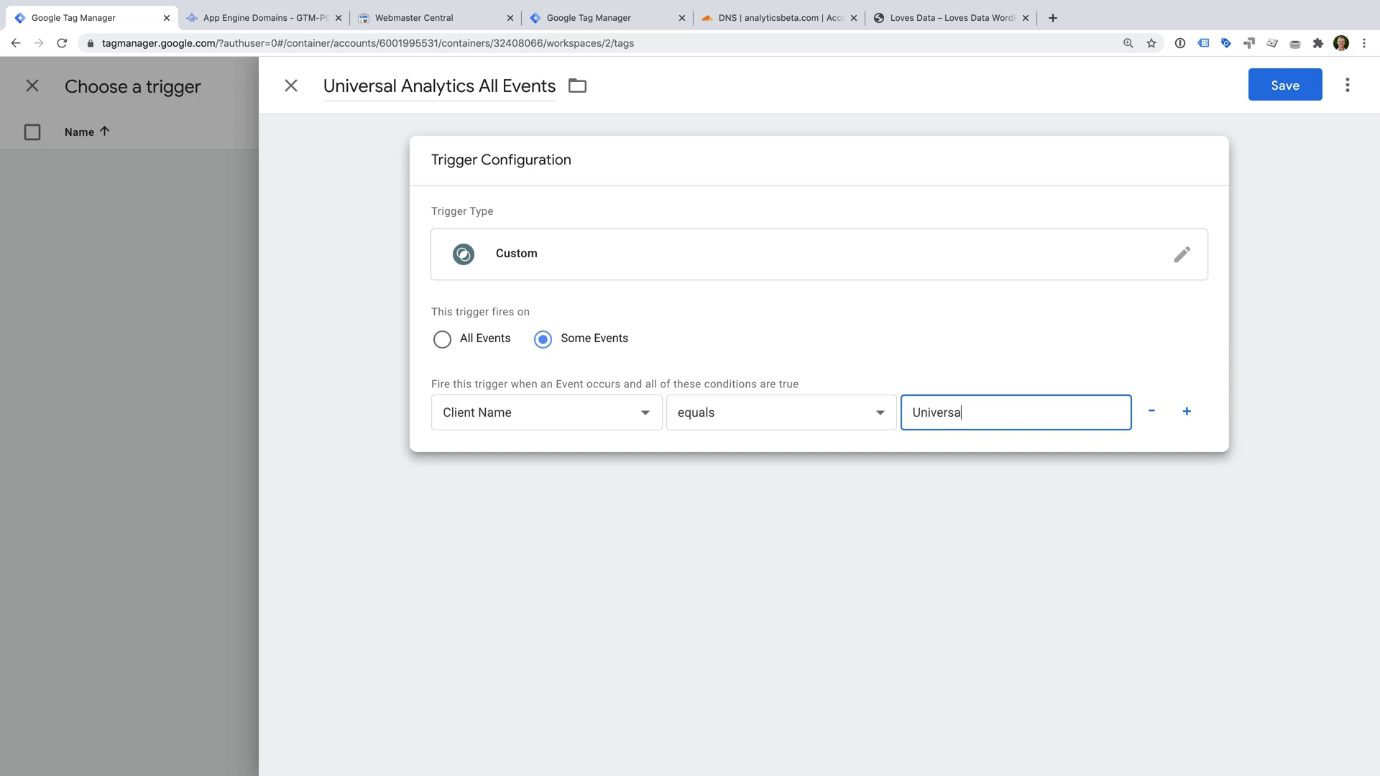
type("l Analytics")
left_click(971, 351)
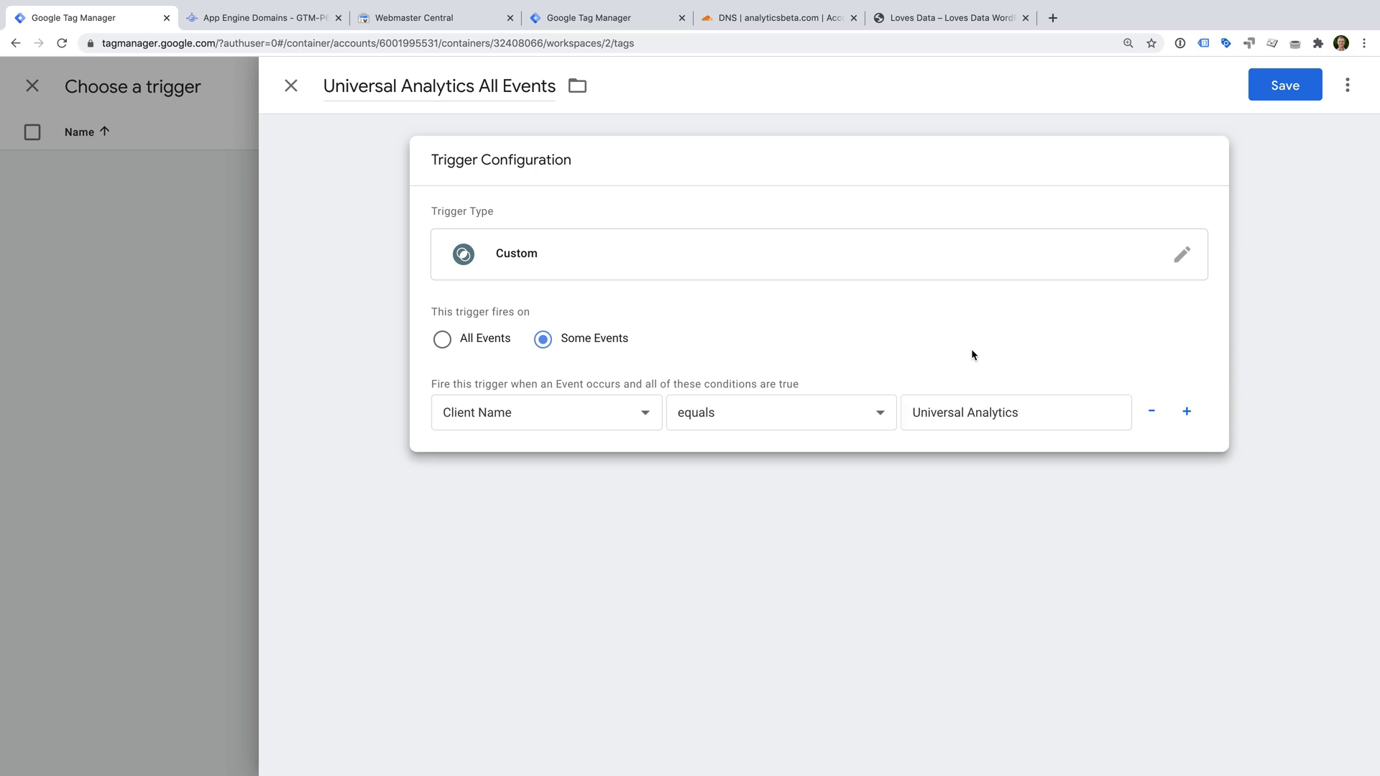
left_click(1284, 83)
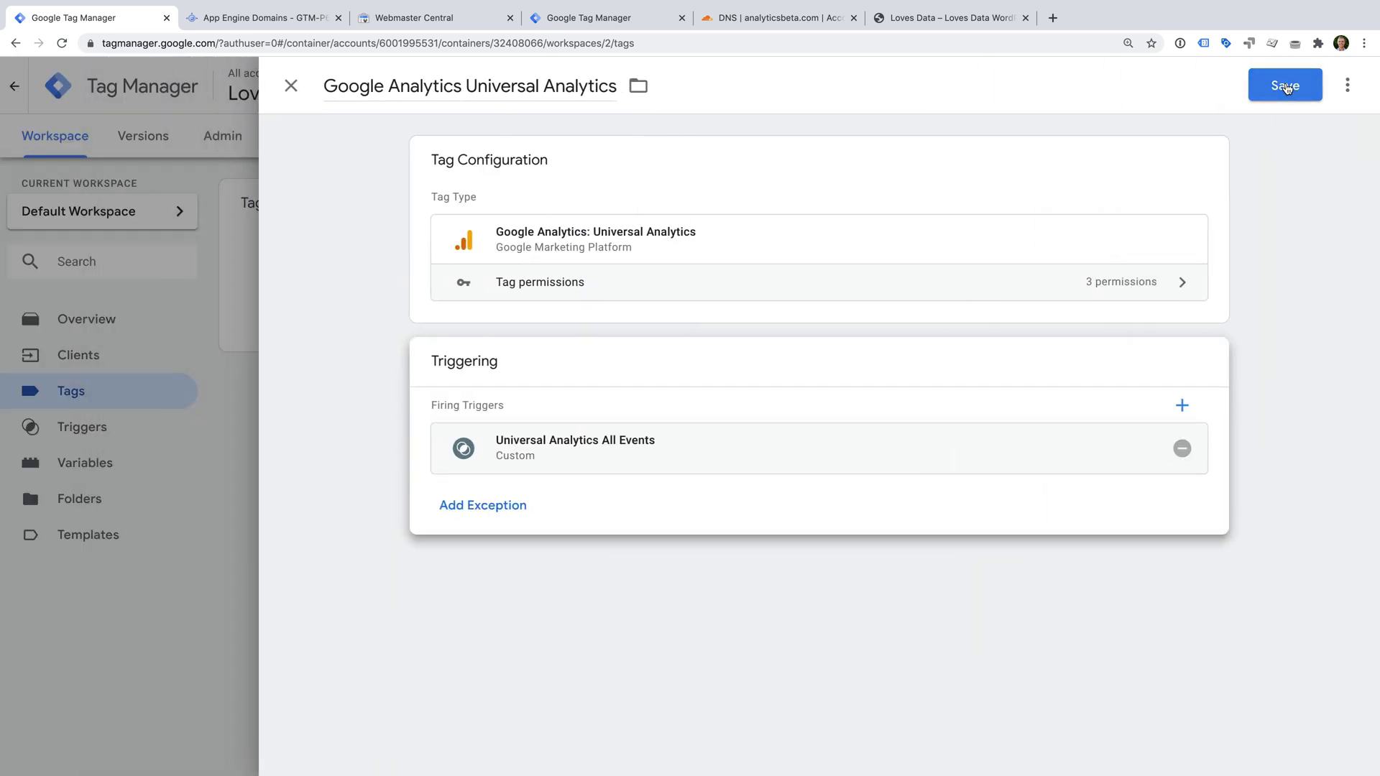
left_click(1284, 85)
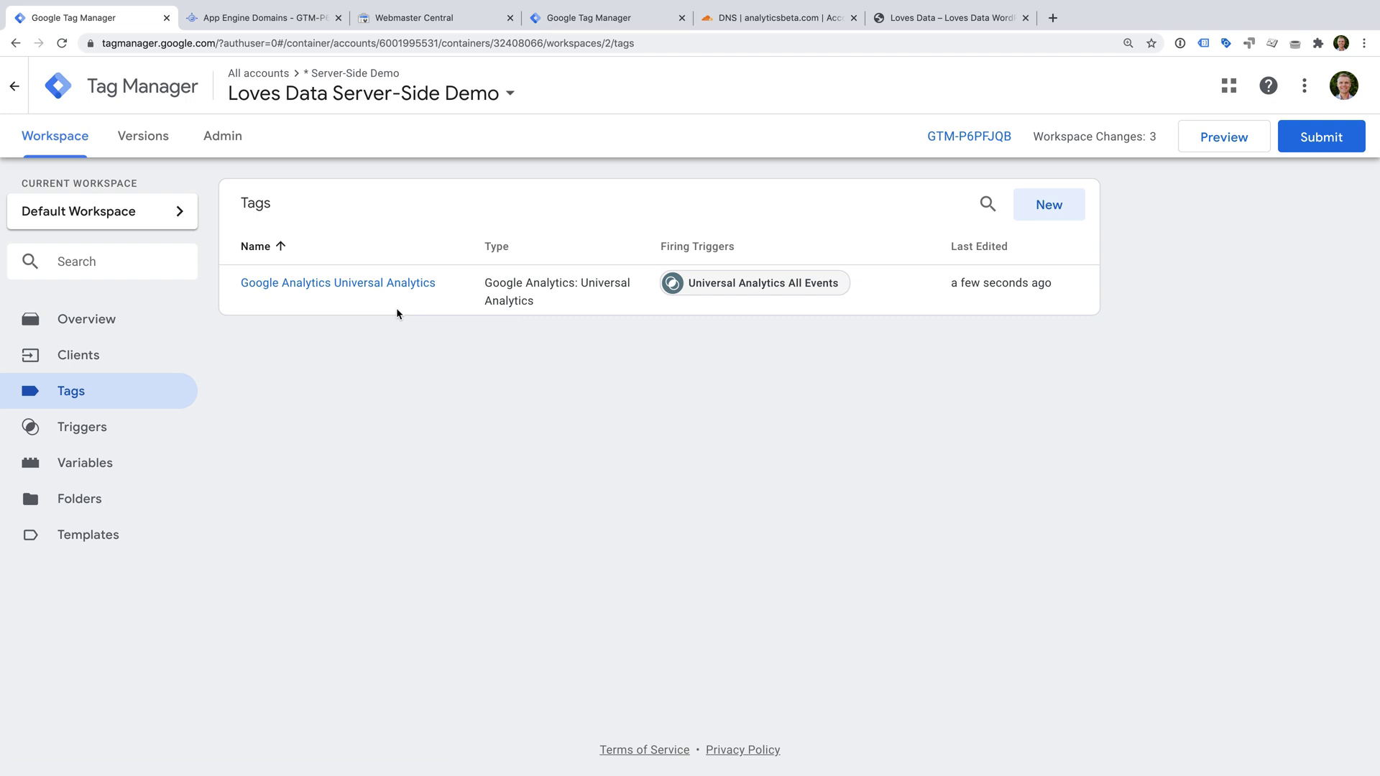
Step: Create a new tag named Google Analytics App + Web with the tag type Google Analytics: App + Web
left_click(1048, 206)
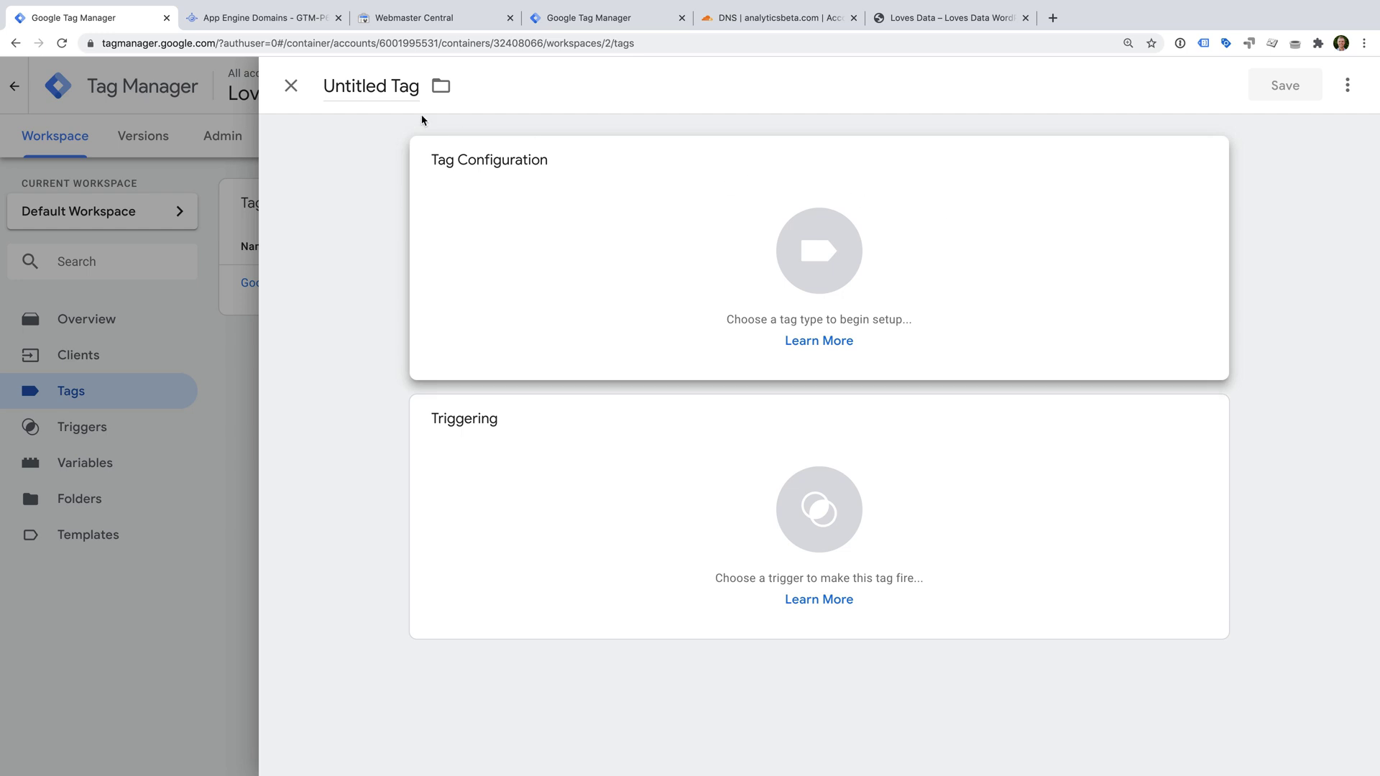
left_click(386, 90)
type("Googl")
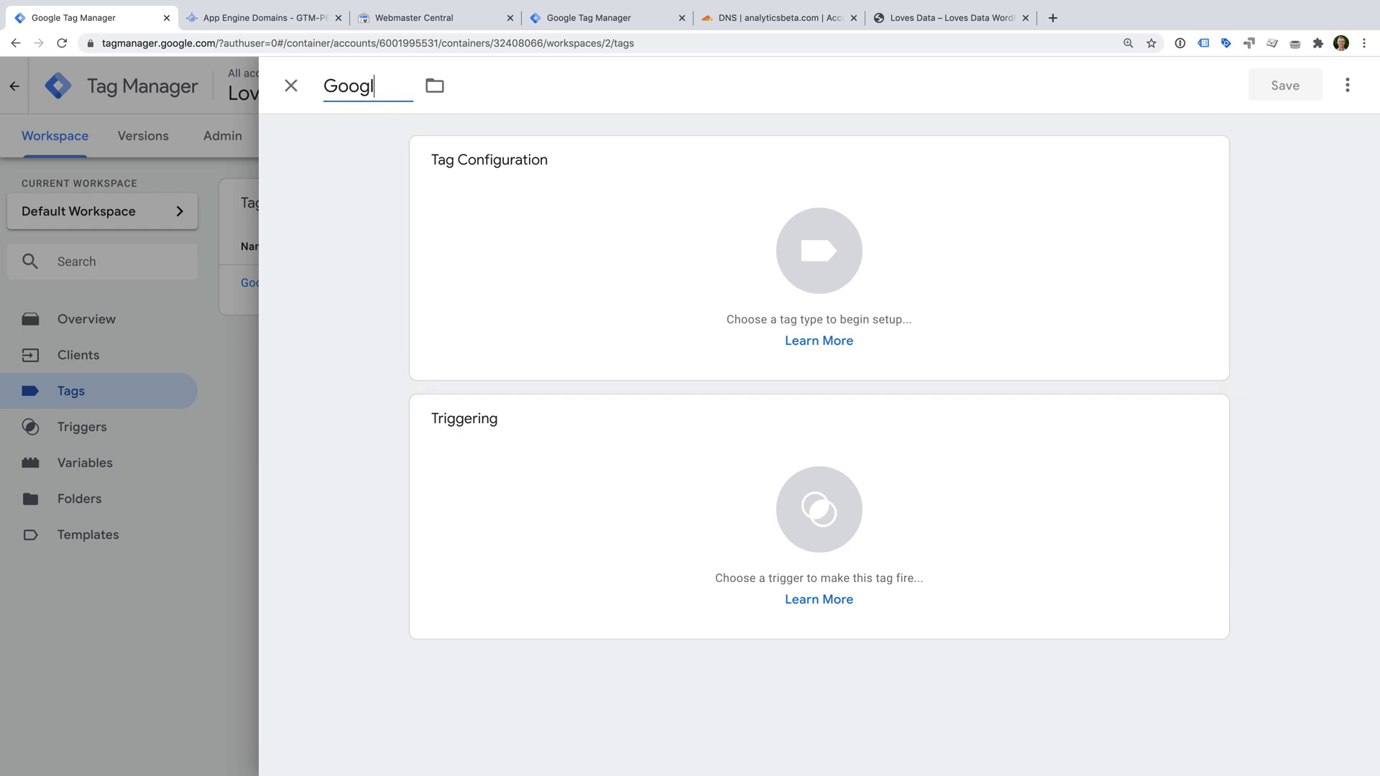
type("e Analytics App + Web")
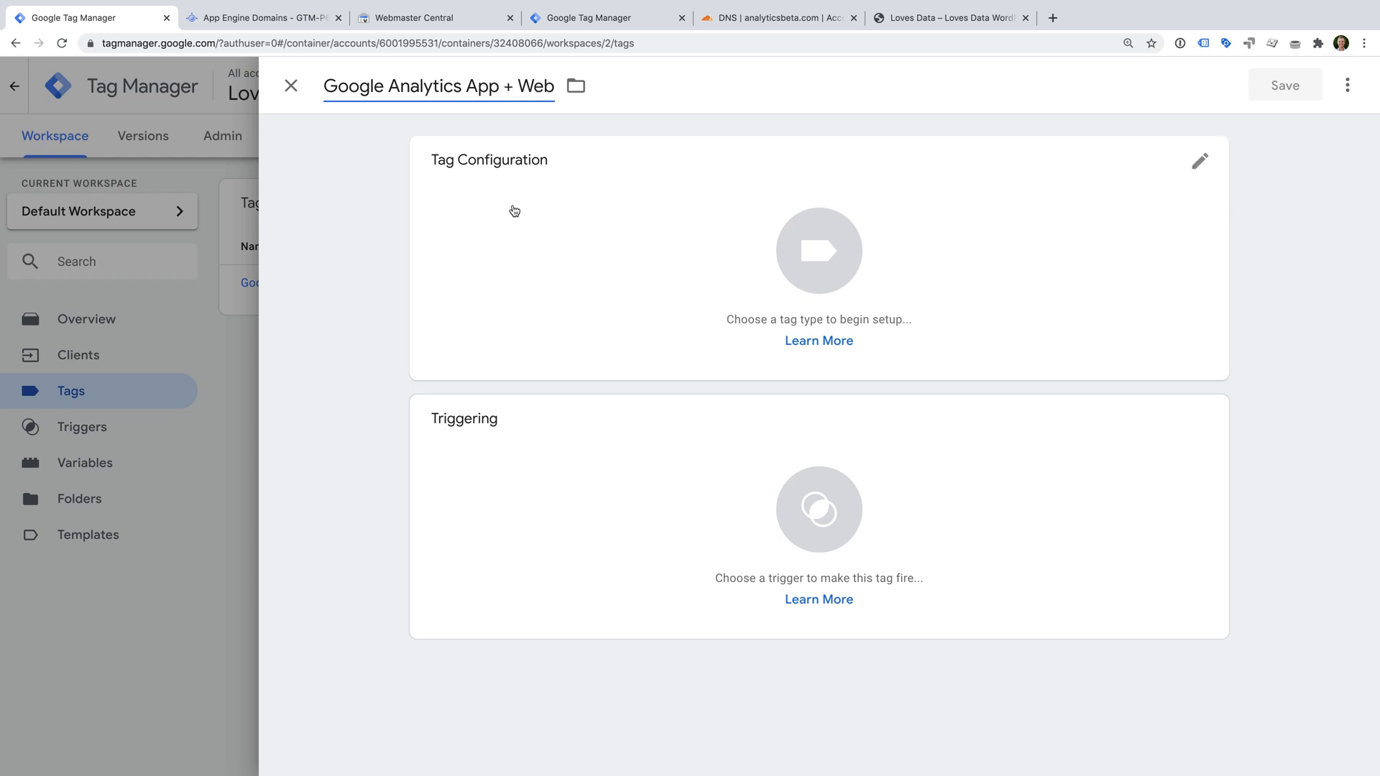
left_click(563, 231)
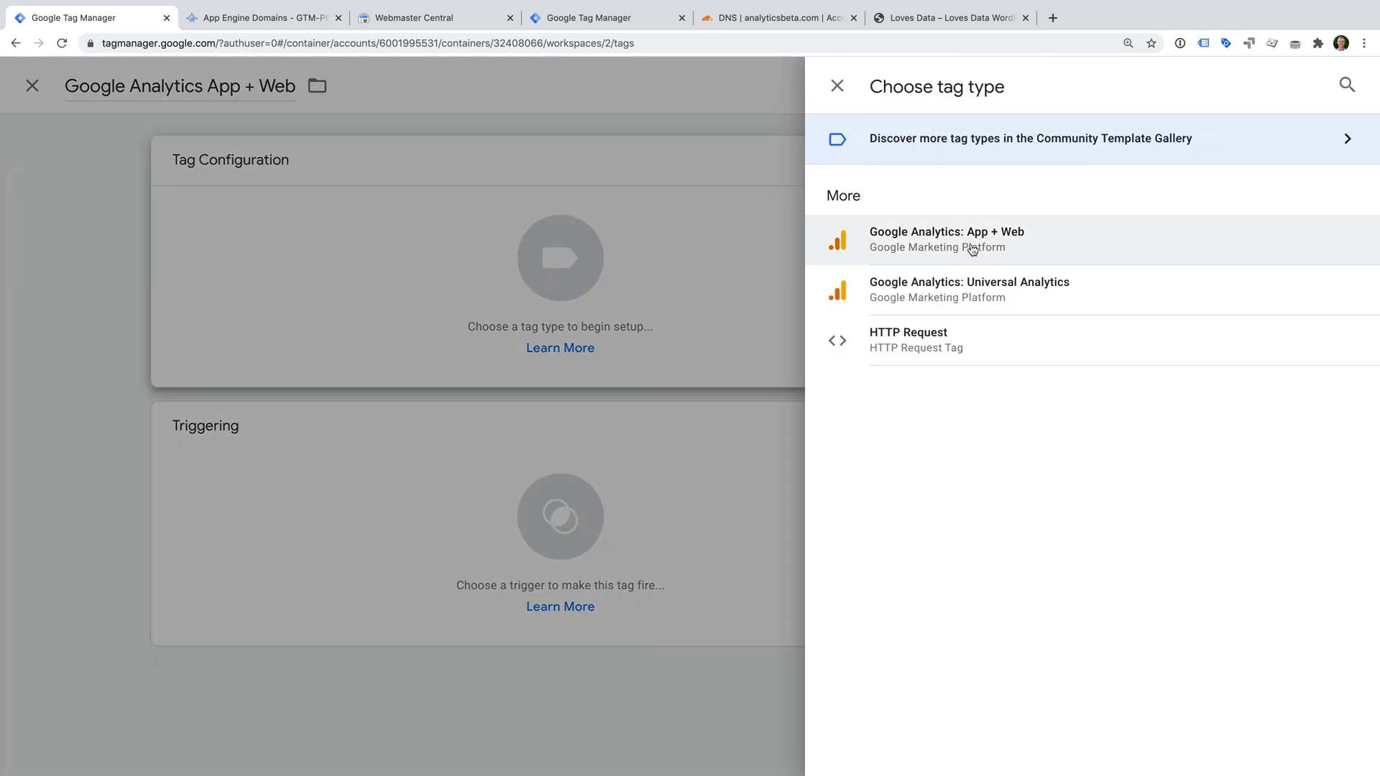
left_click(1026, 253)
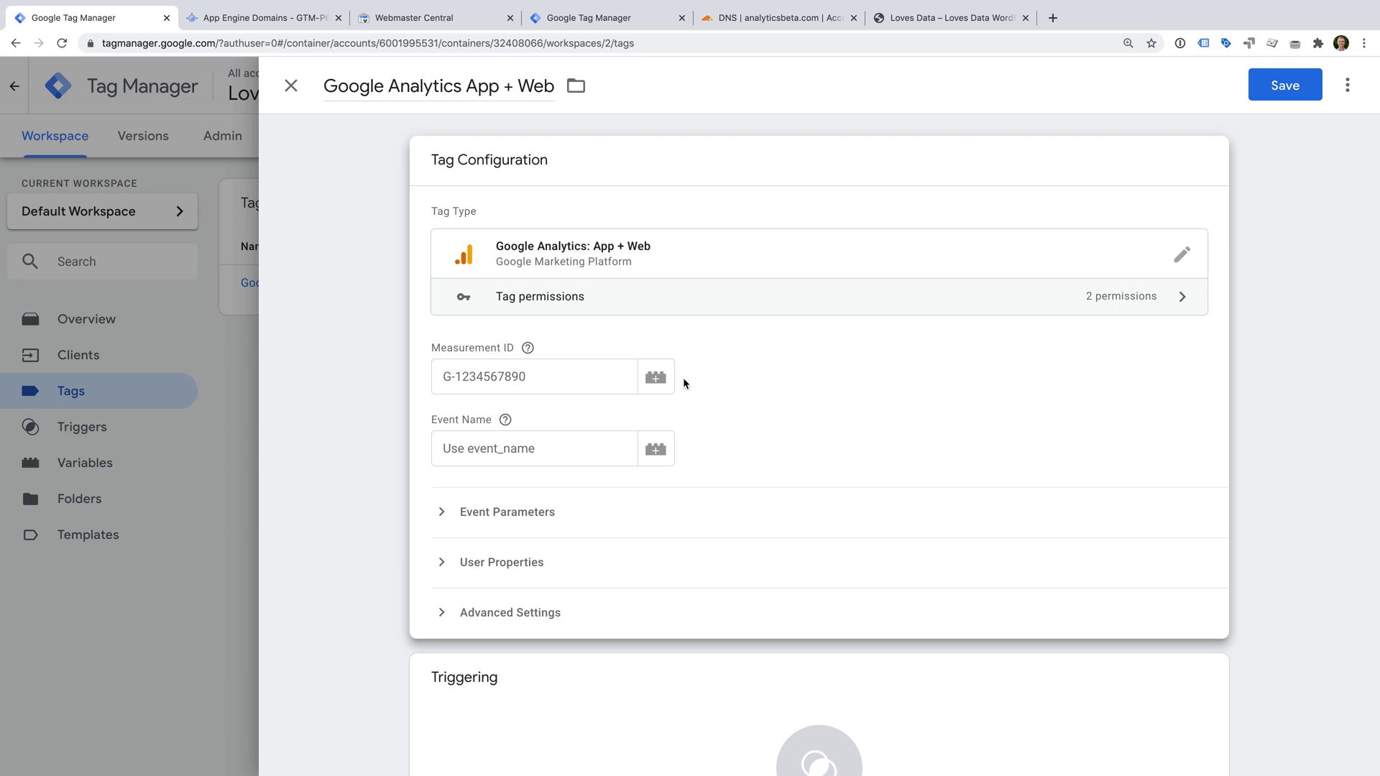
Step: Set the tag's measurement ID to G-R8P6XPBCQ2 and its event name to page_view
left_click(583, 375)
type("G-R8P6XPBCQ2")
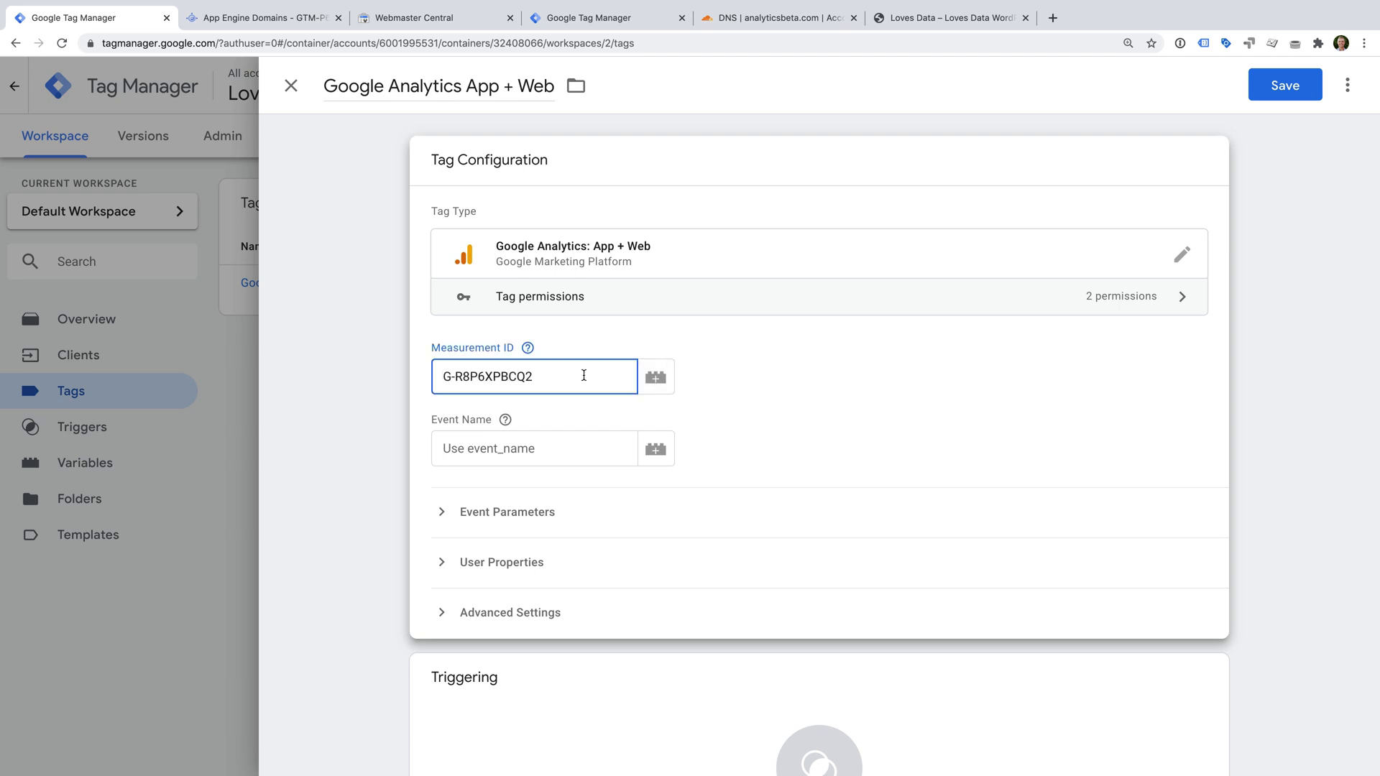
left_click(541, 453)
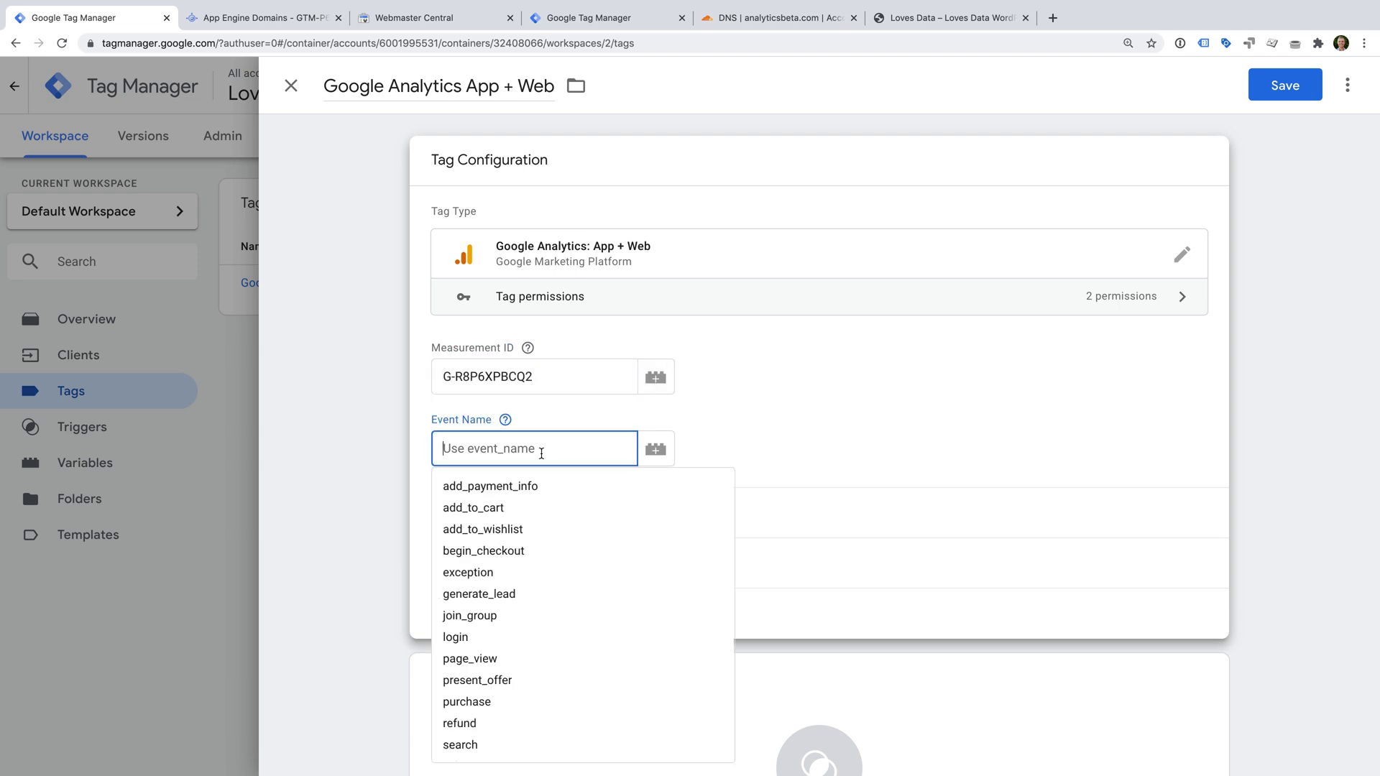
left_click(522, 656)
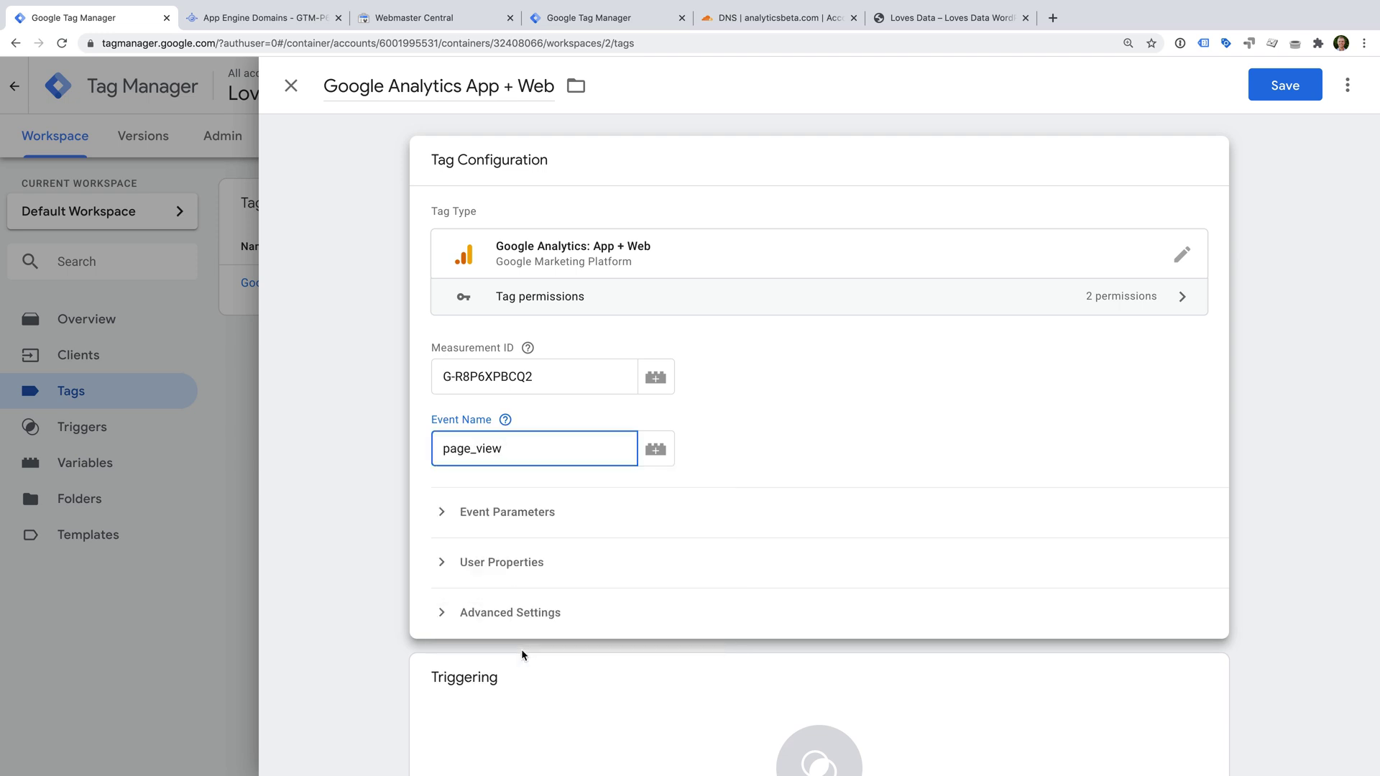
Step: Create a new trigger for the App + Web tag and name it Universal Analytics Pageview Events
scroll(626, 646, "down", 2)
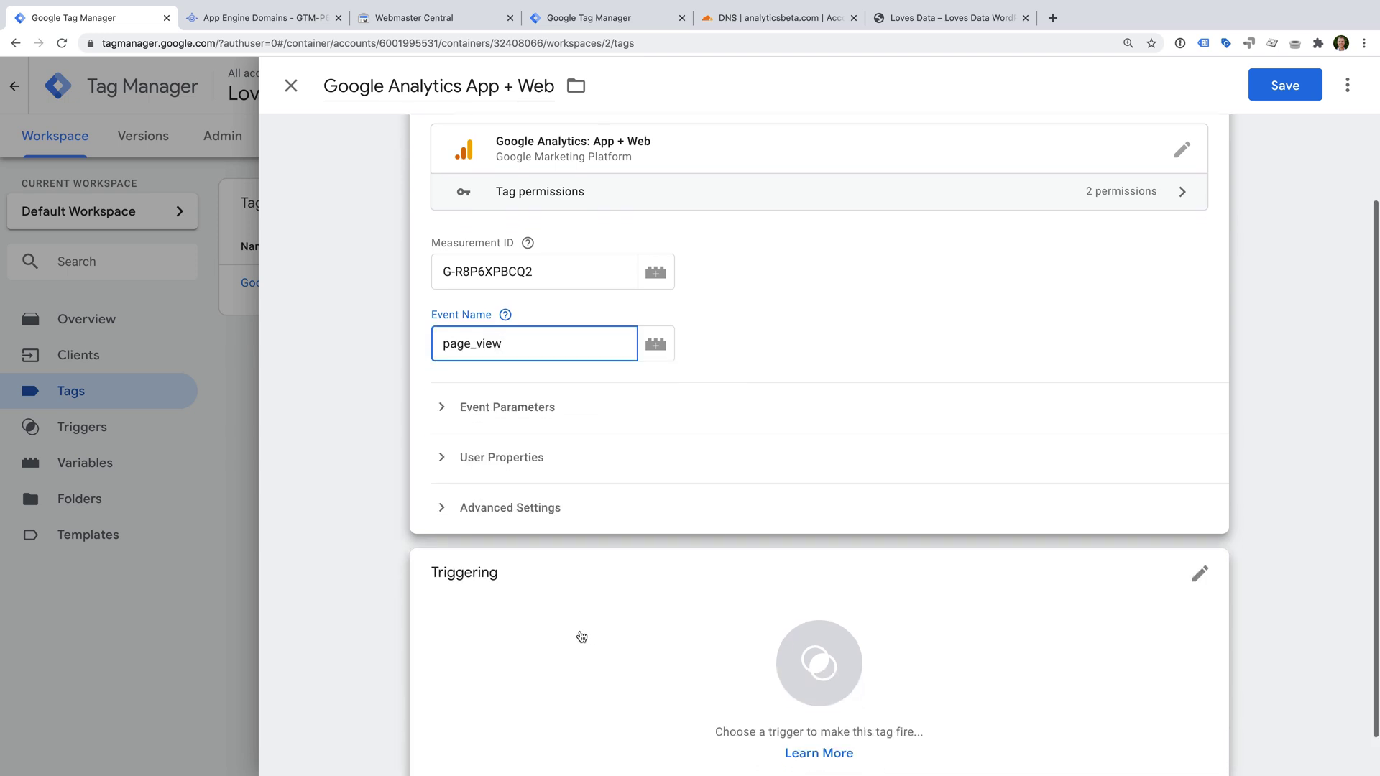
left_click(580, 637)
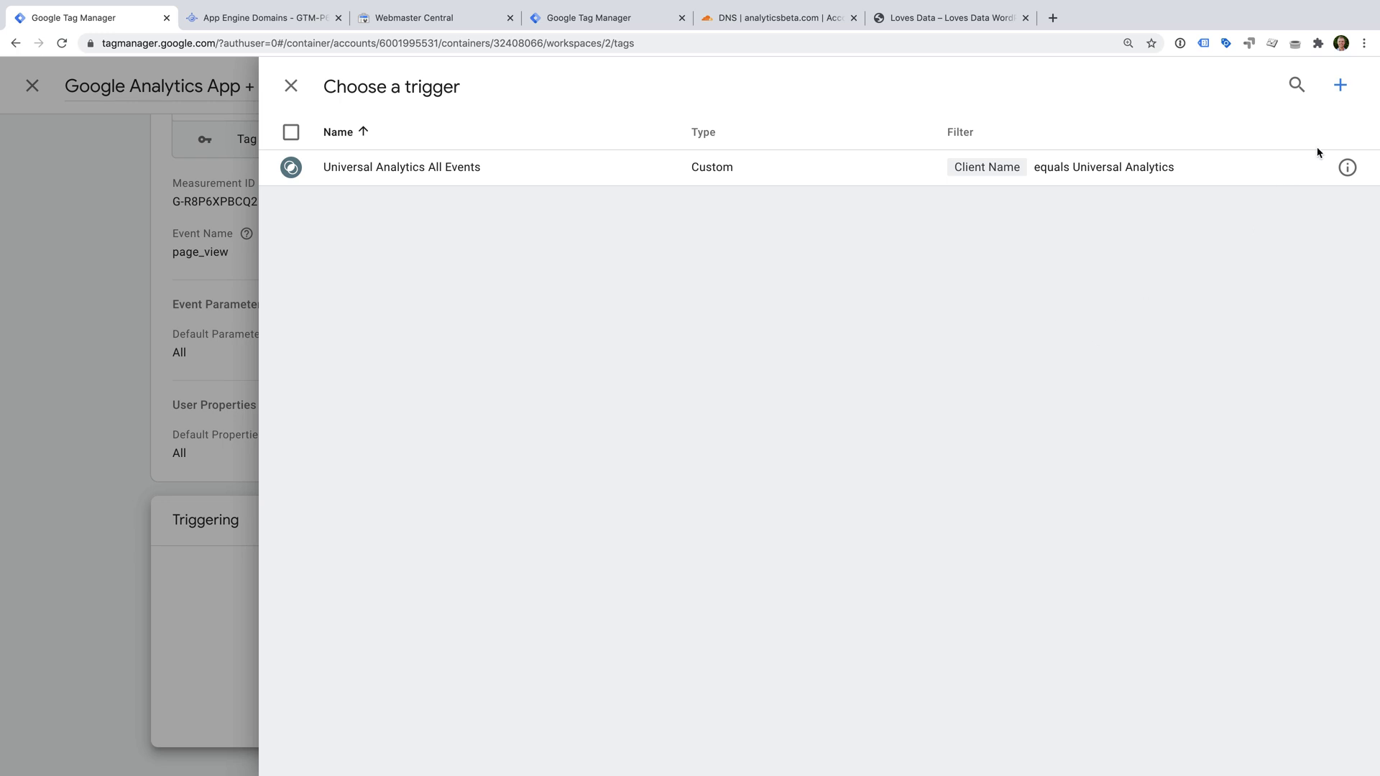
left_click(1340, 85)
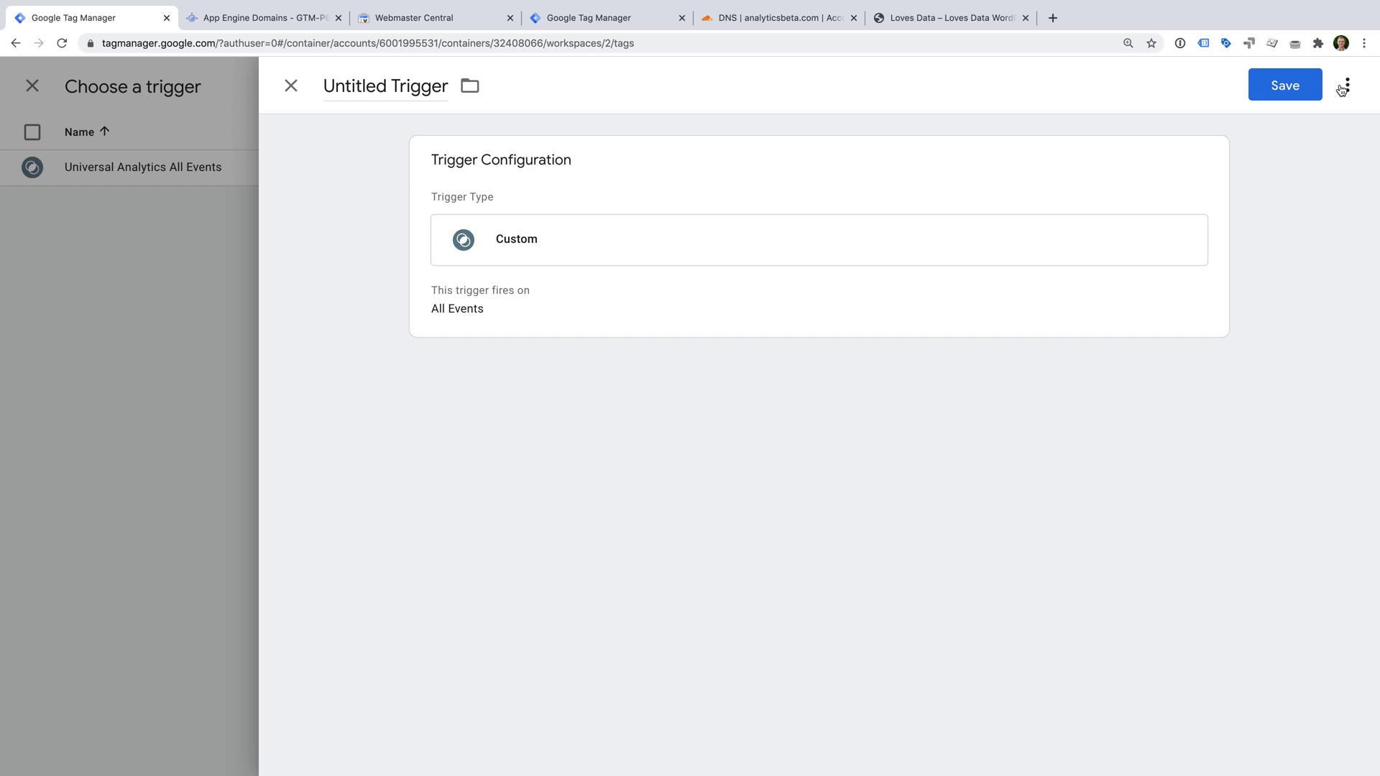
left_click(396, 87)
type("Universal Anal")
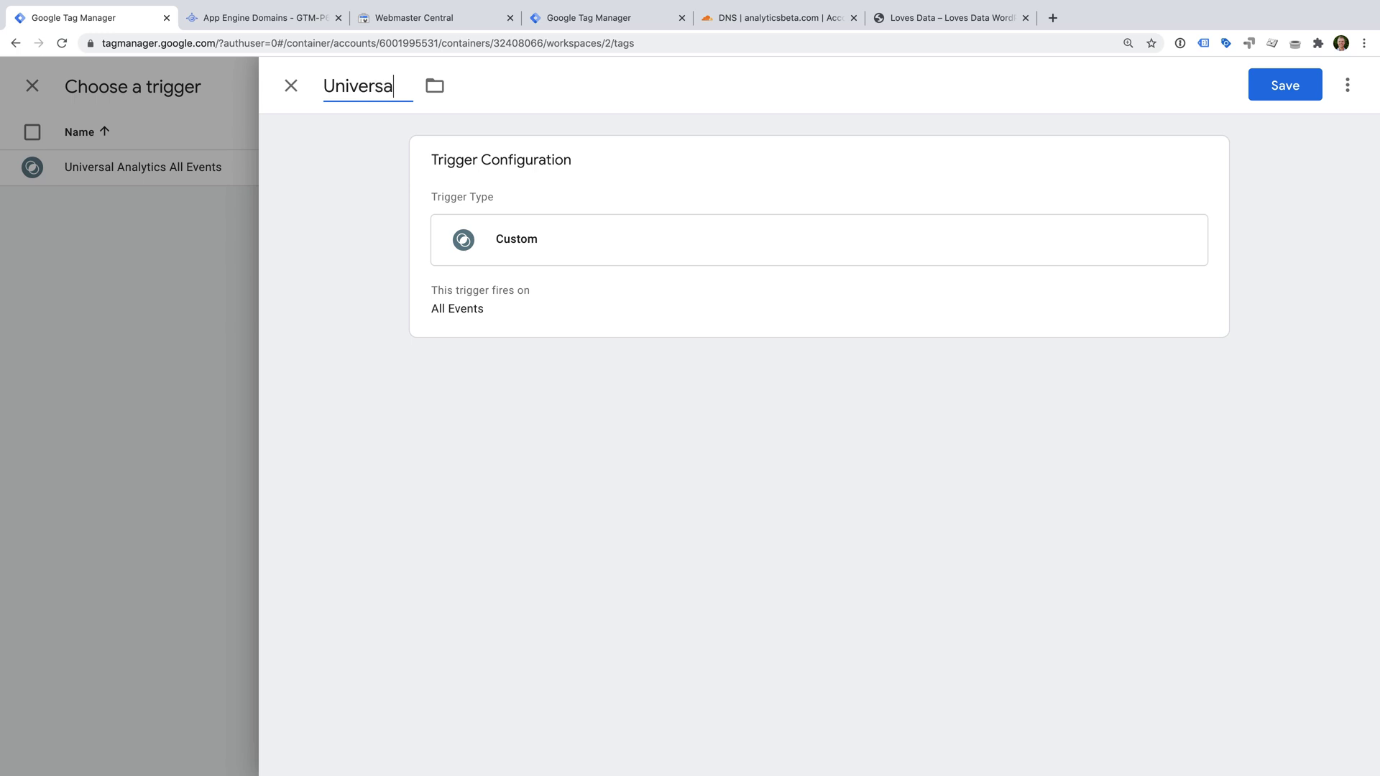
type("ytics Pa")
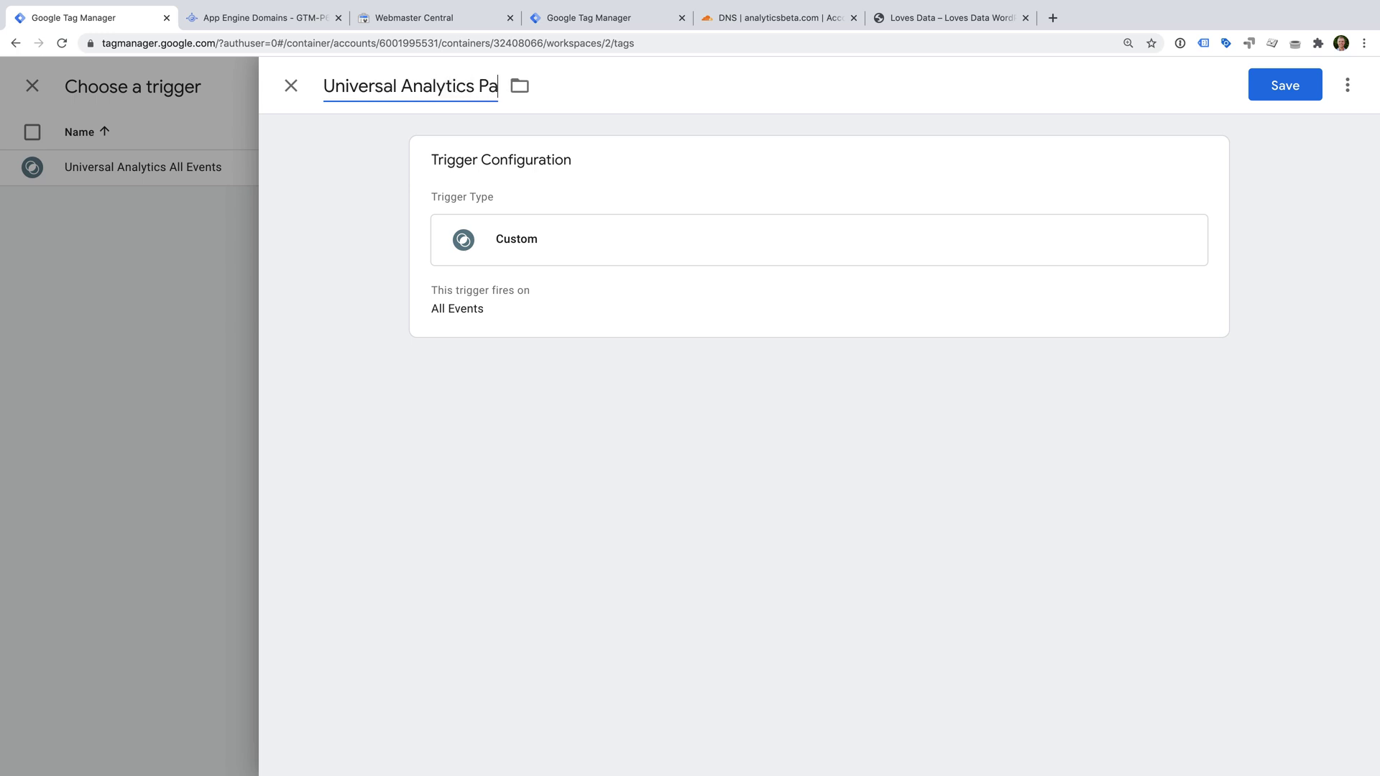
type("geview Events")
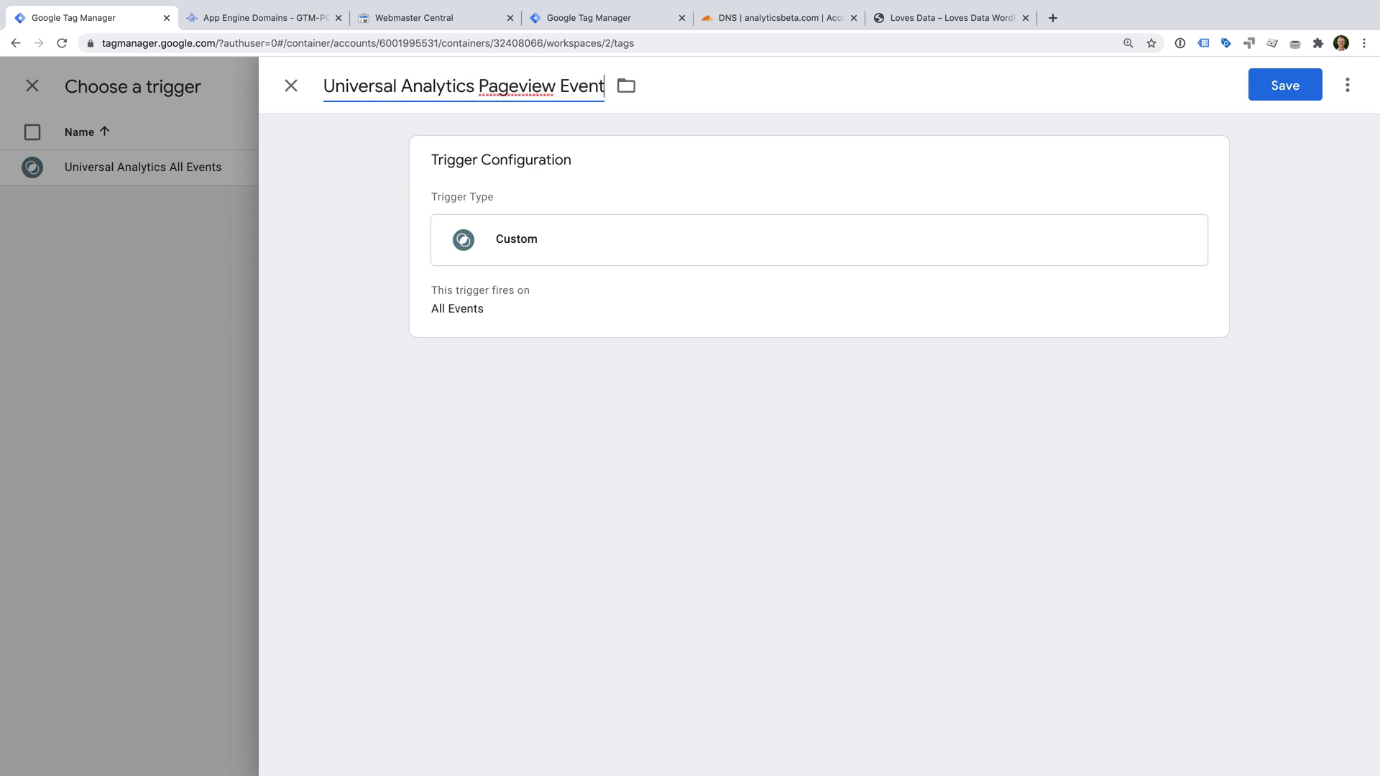
Step: Make the trigger fire on Some Events where Client Name equals Universal Analytics
left_click(491, 270)
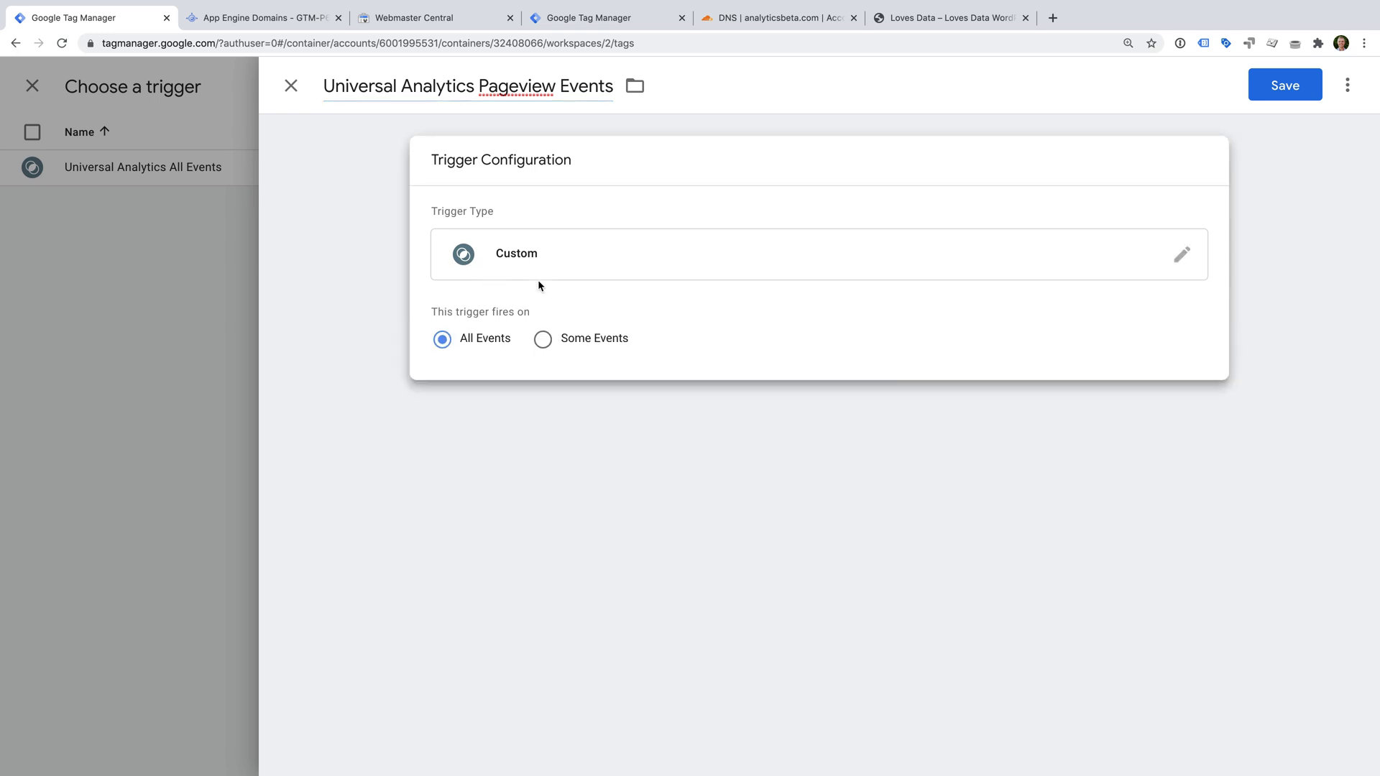
left_click(544, 340)
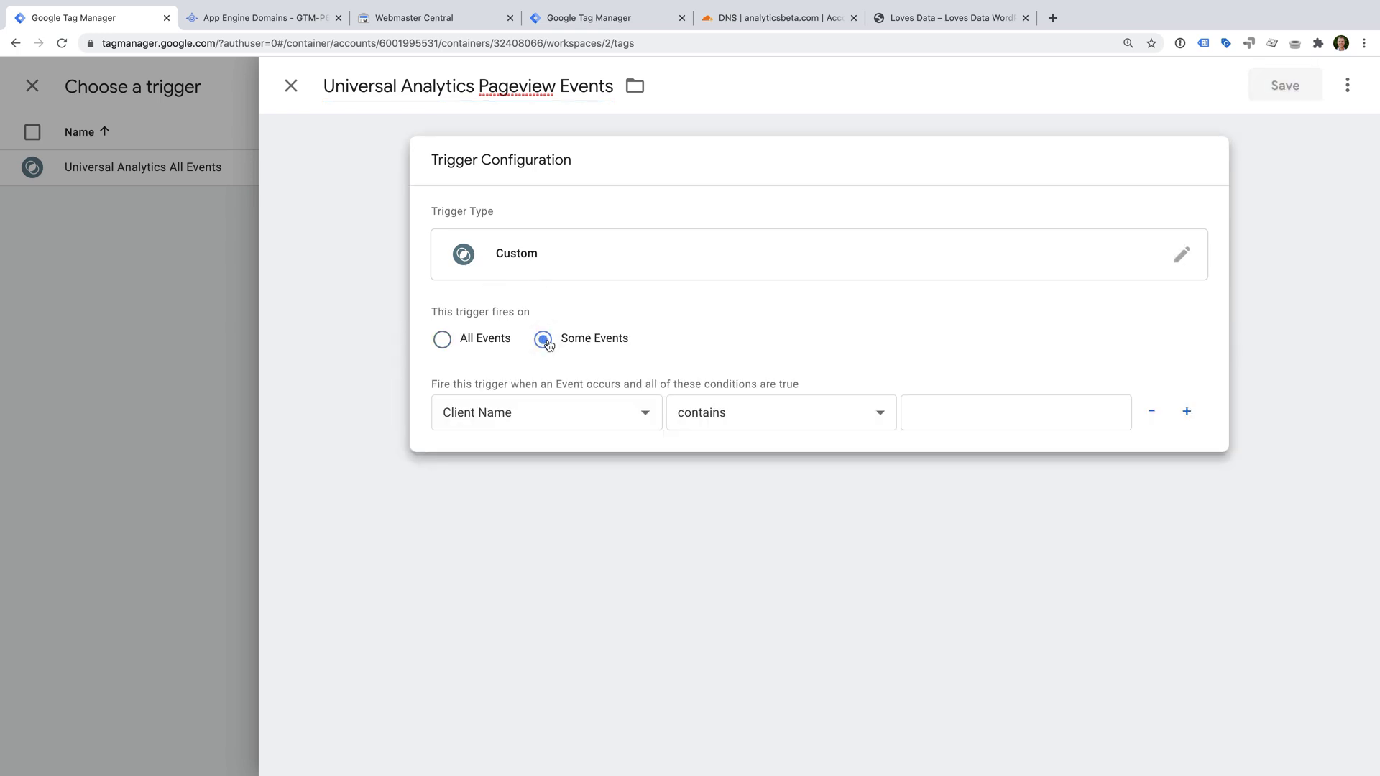
left_click(575, 408)
left_click(575, 412)
left_click(733, 411)
left_click(742, 398)
left_click(946, 413)
type("Universal Analytics")
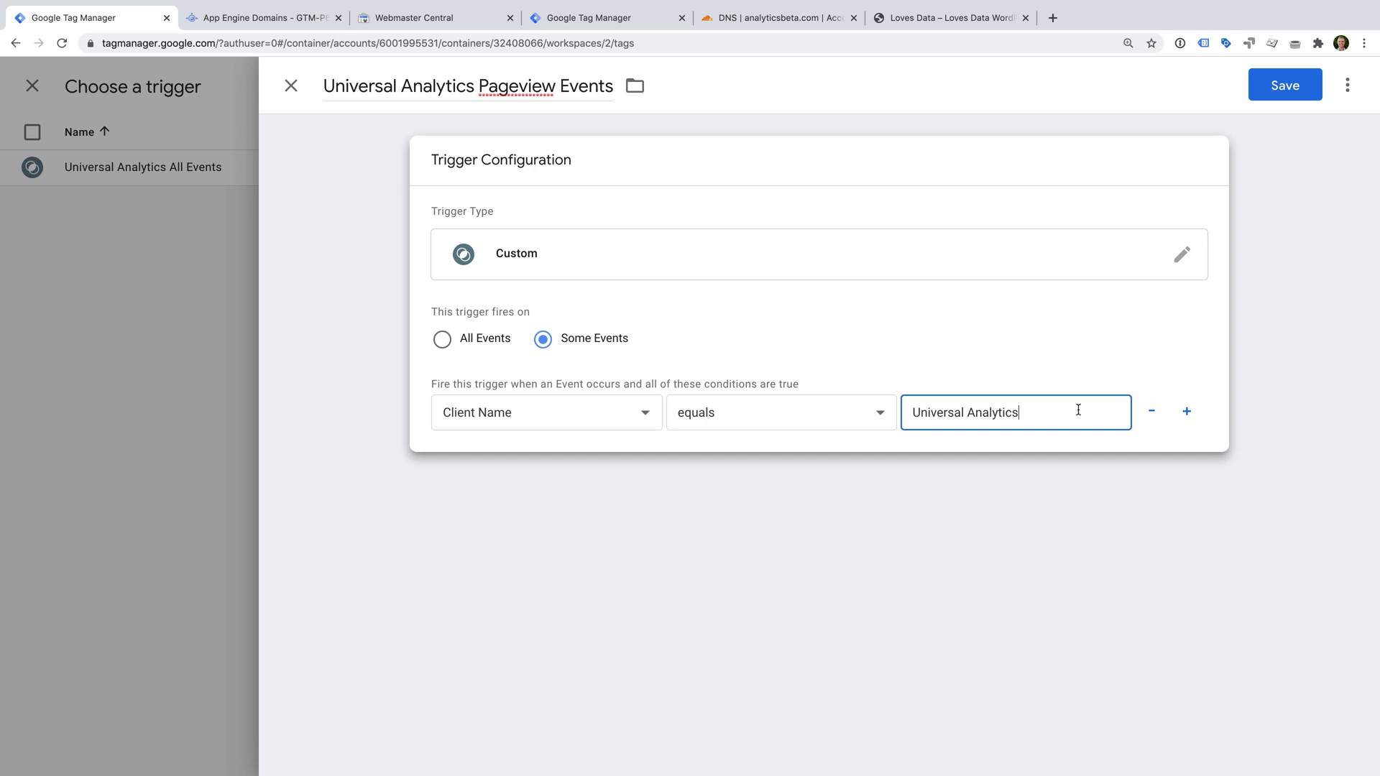
Step: Add a second trigger condition where the built-in variable Query String contains t=pageview
left_click(1186, 411)
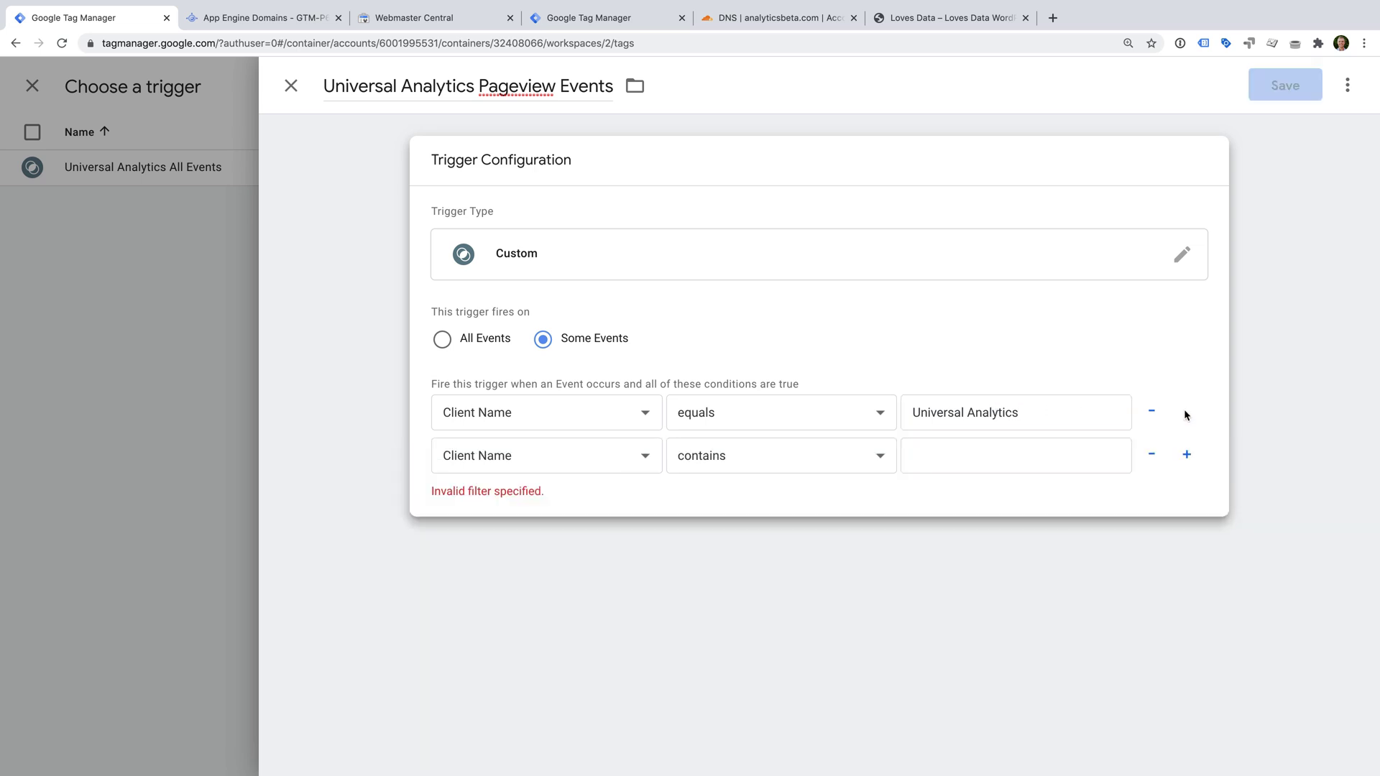
left_click(593, 461)
left_click(581, 506)
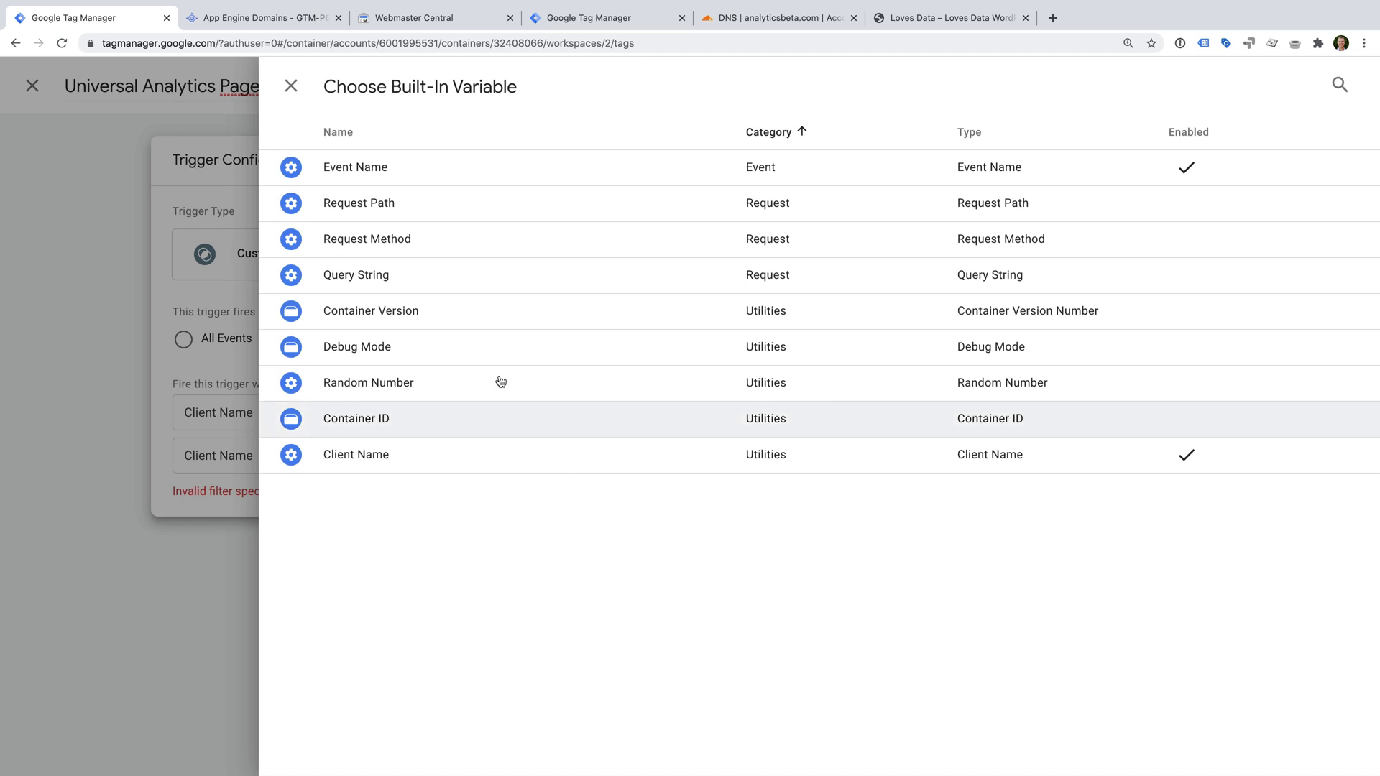
left_click(406, 284)
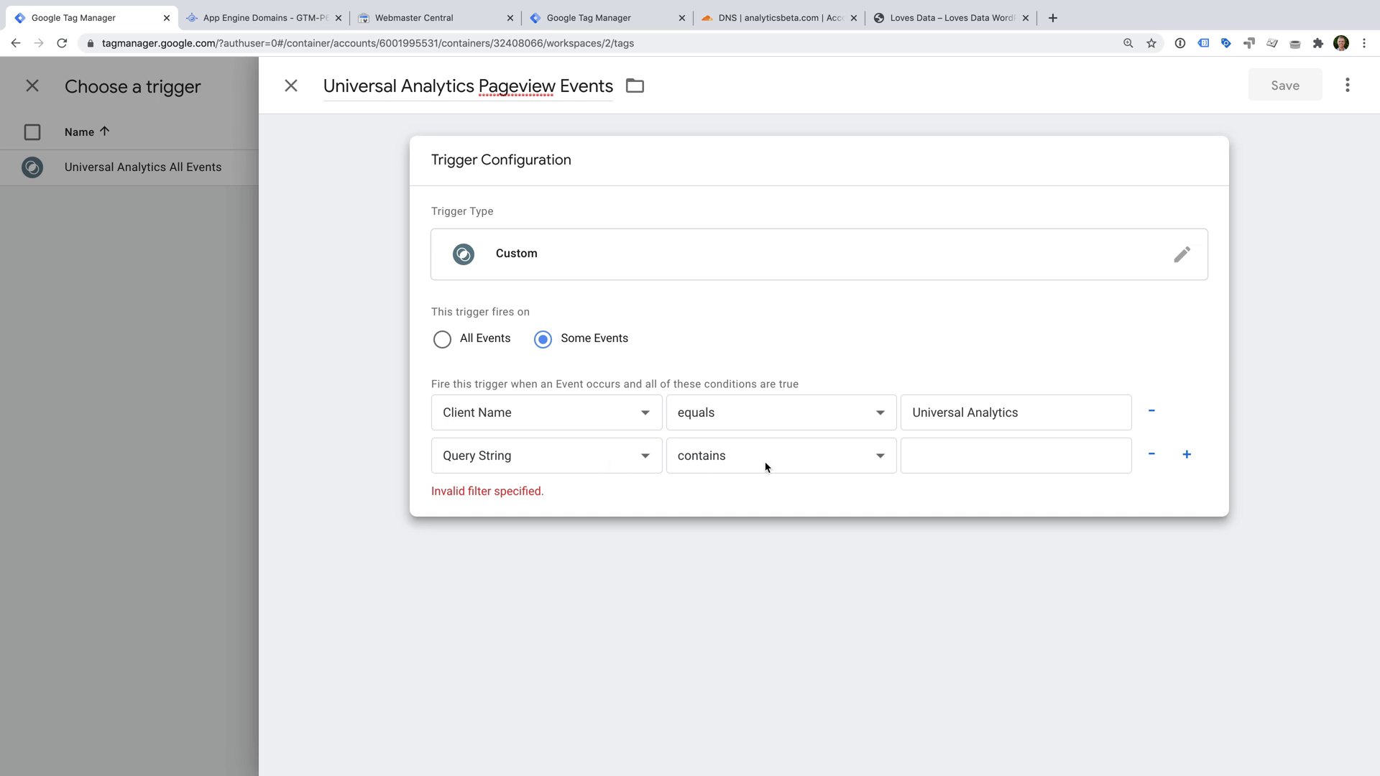
left_click(976, 462)
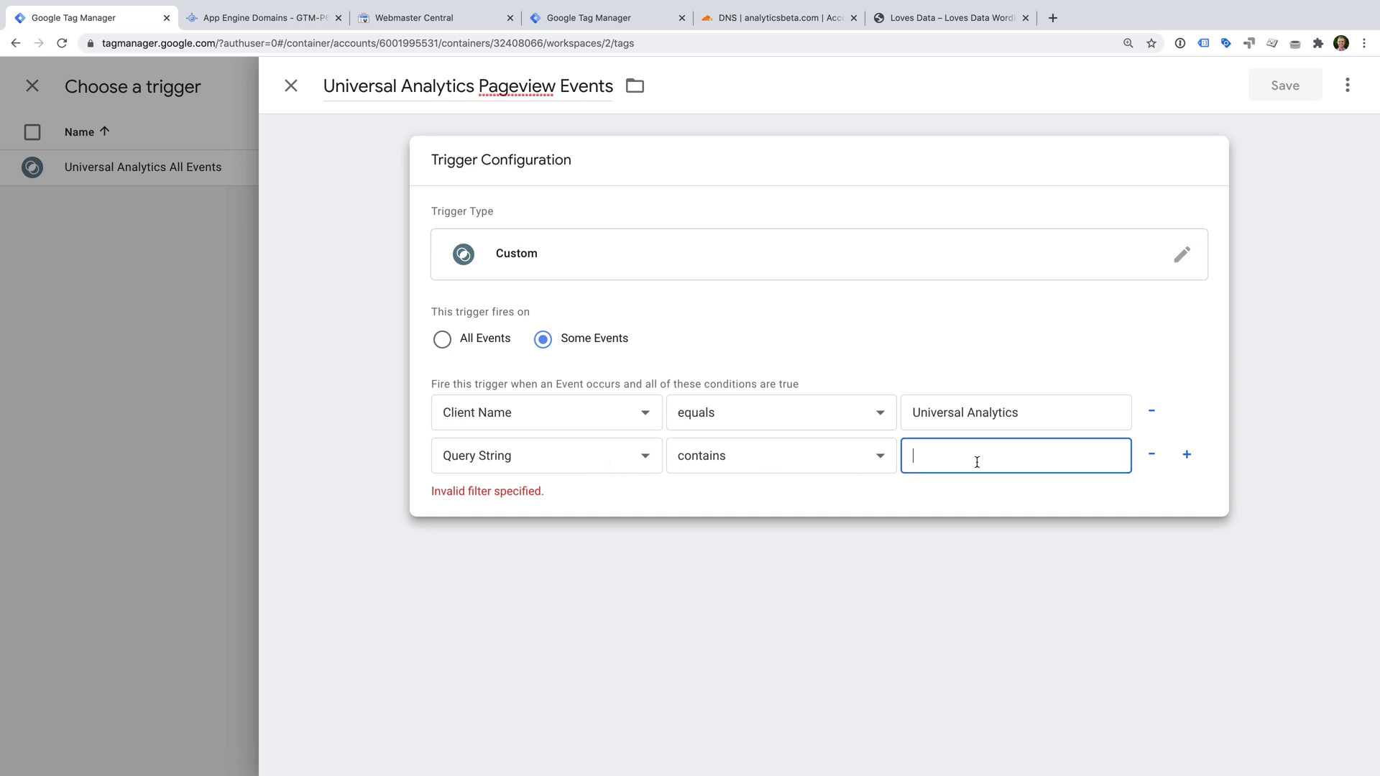
type("t=")
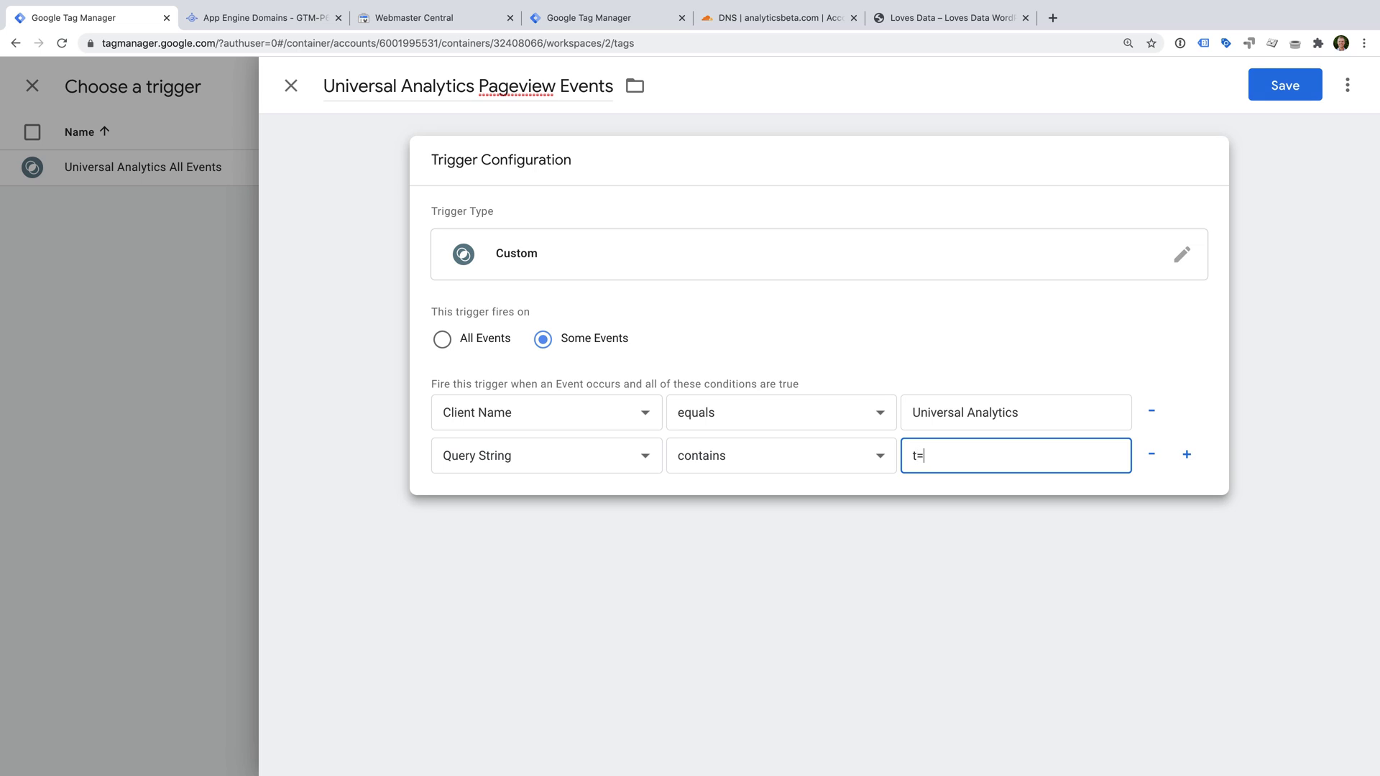
type("pageview")
left_click(1045, 336)
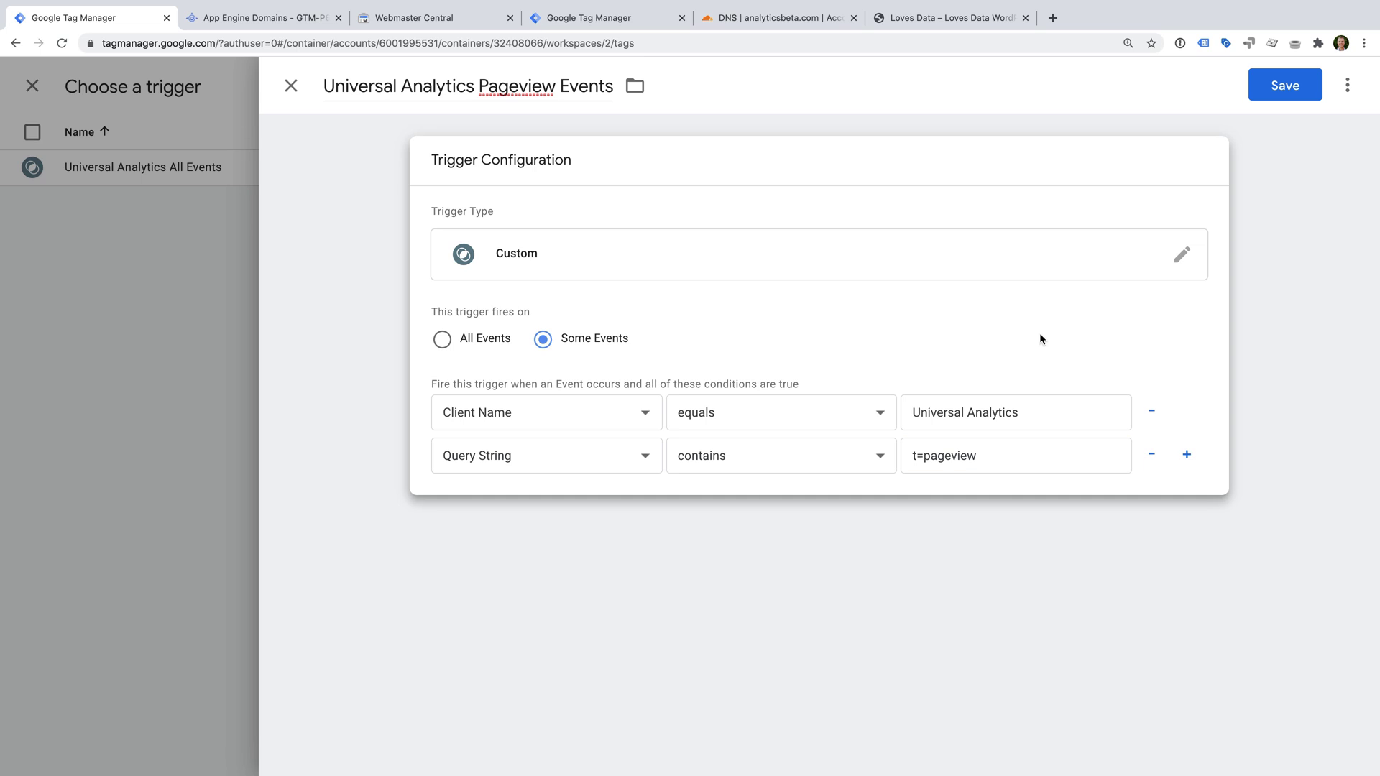
Step: Save the trigger and the Google Analytics App + Web tag, and start previewing the server container
left_click(1276, 86)
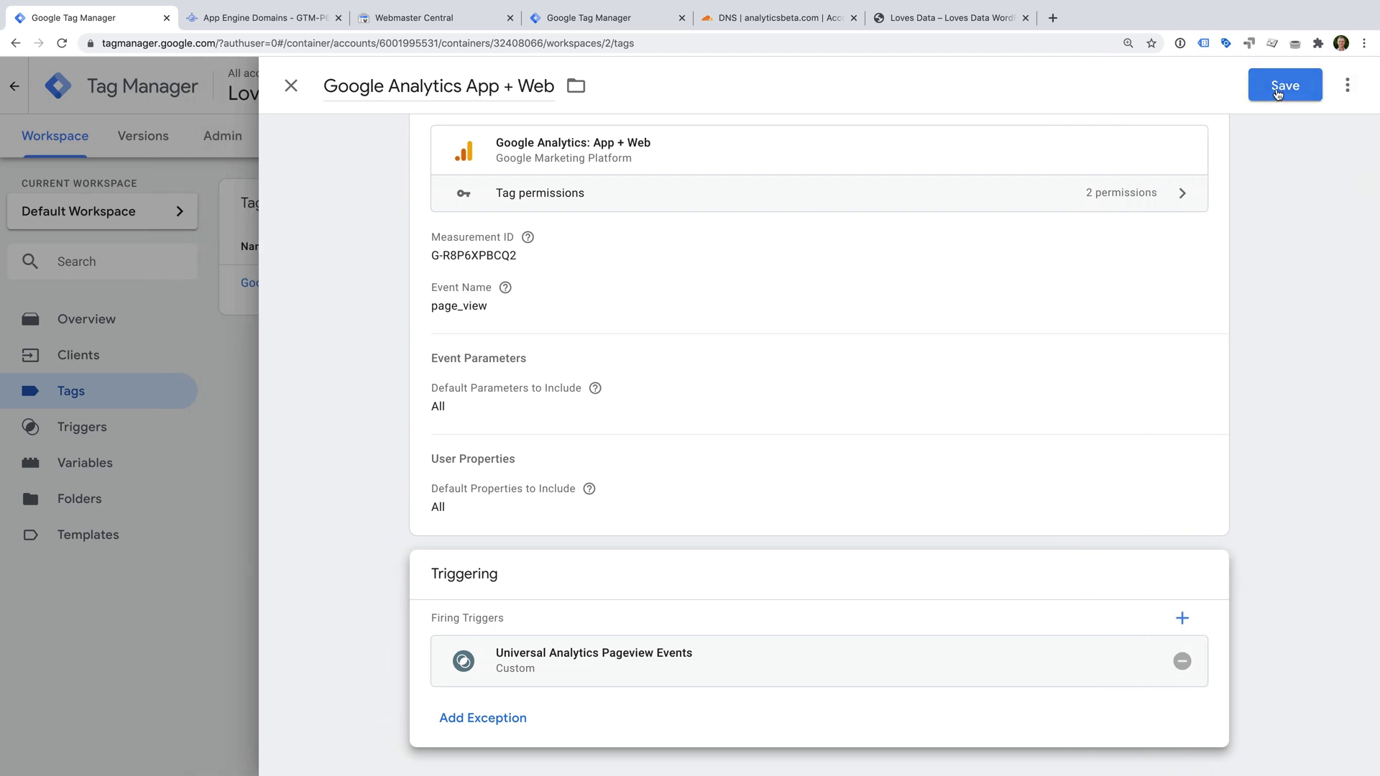
left_click(1276, 88)
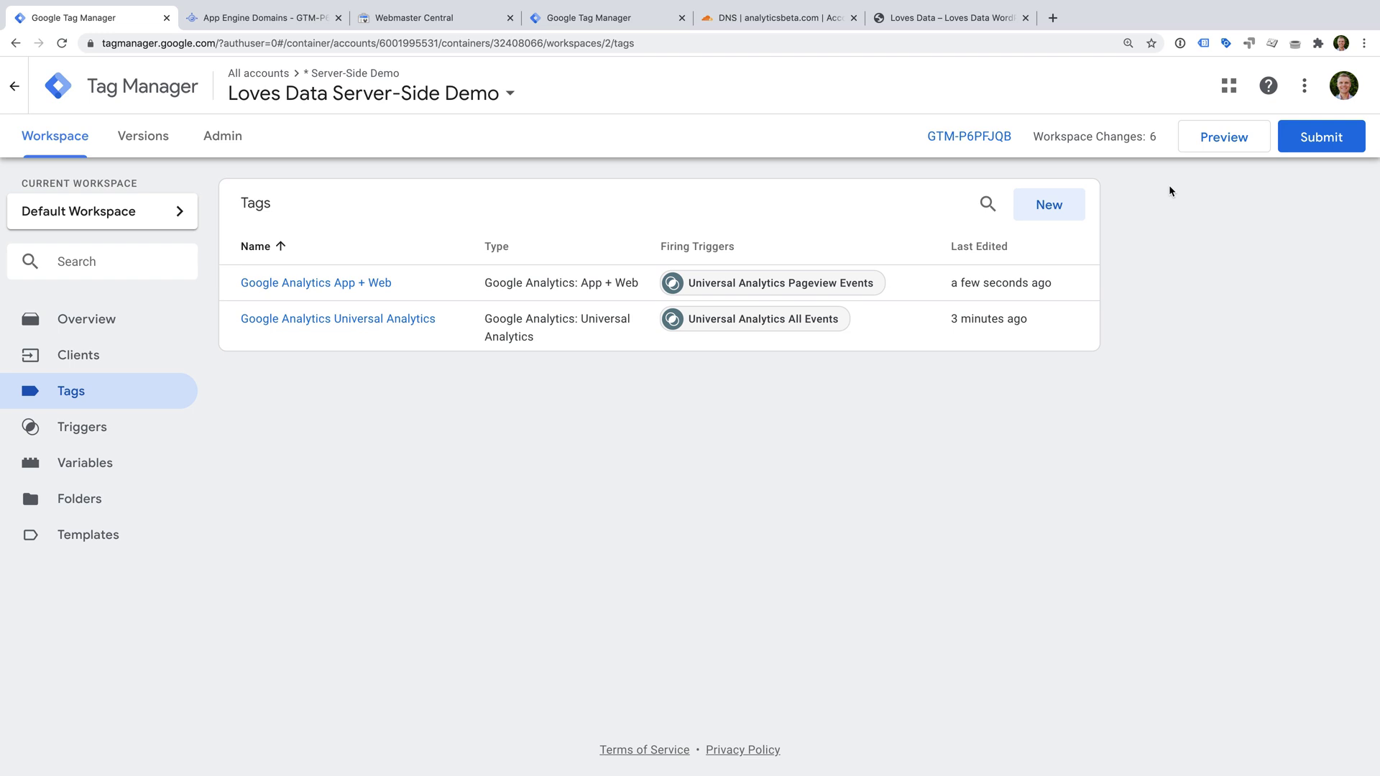
left_click(1204, 145)
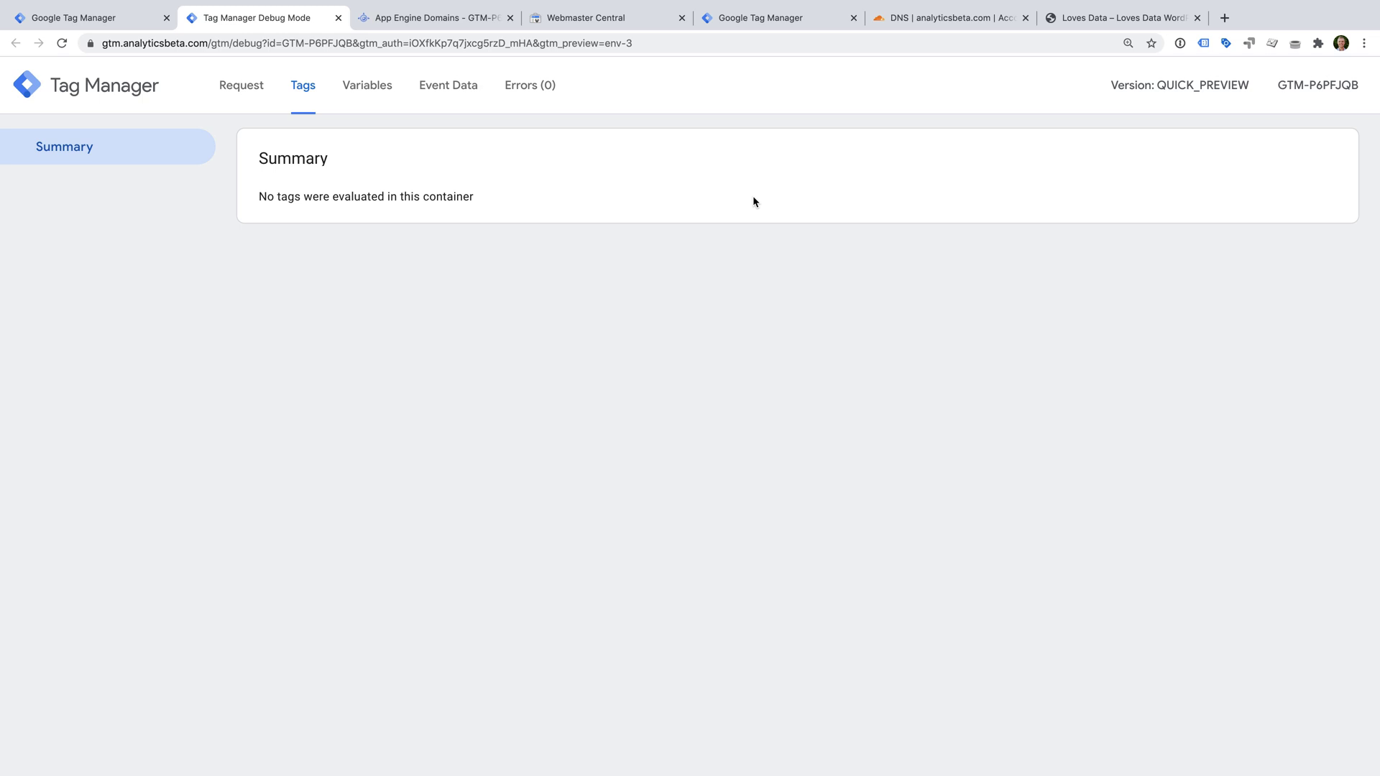
Step: Switch to the Demo Web Container and open its user-defined Google Analytics settings variable
left_click(821, 26)
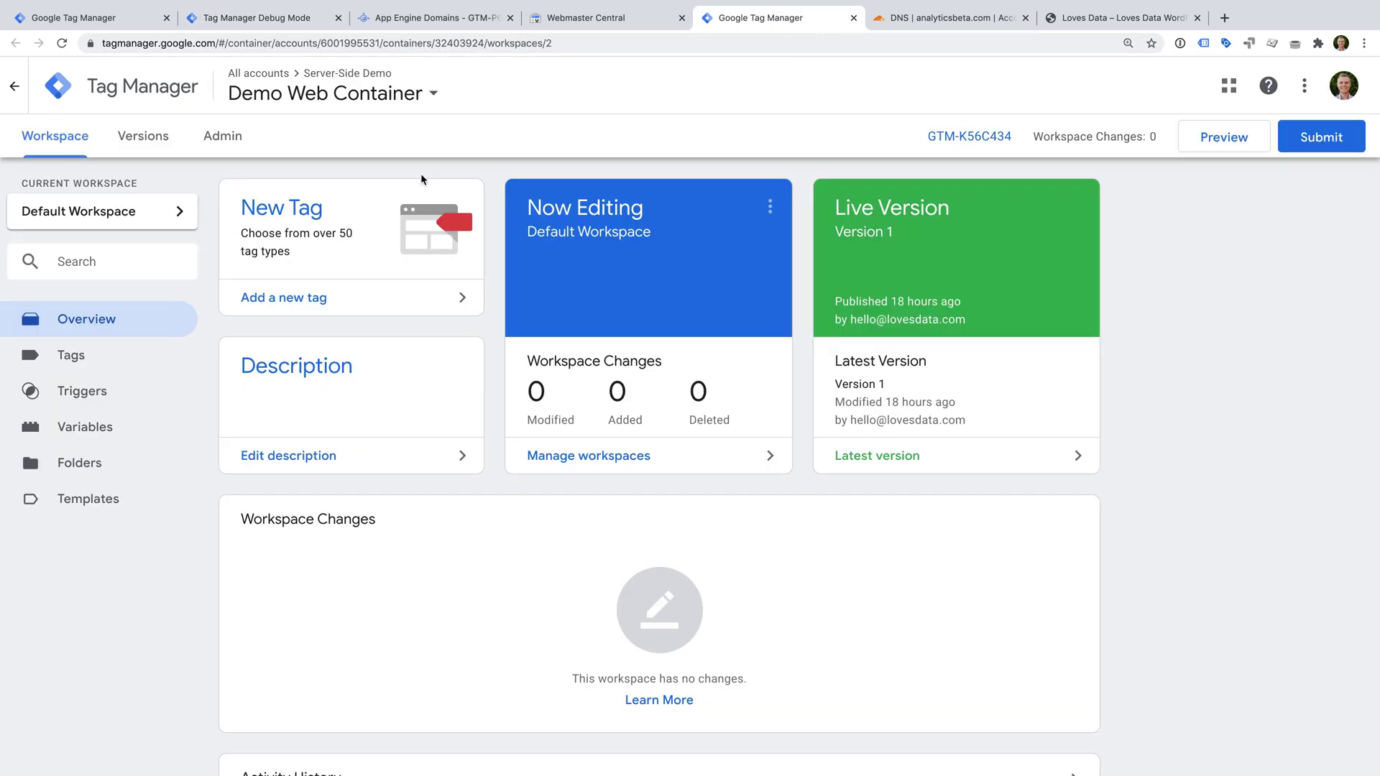
left_click(96, 368)
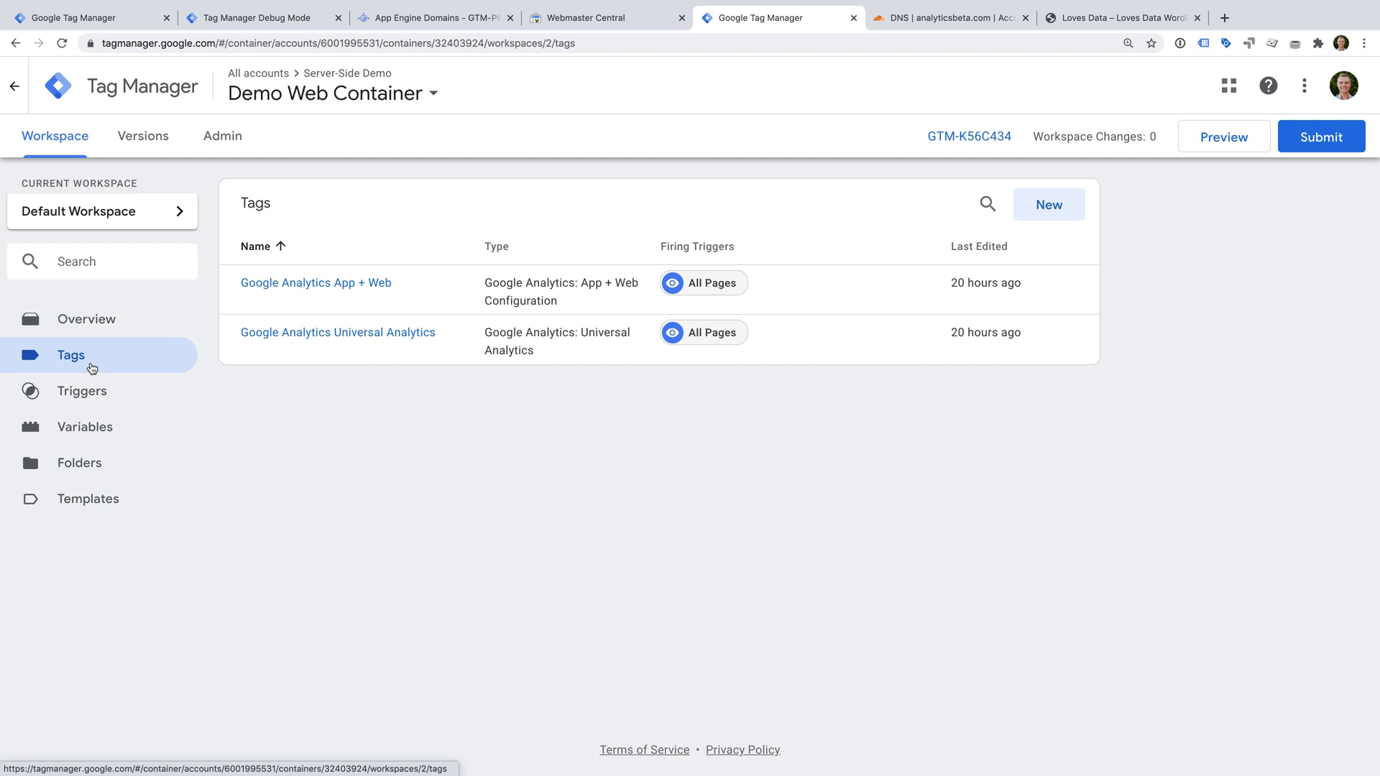
left_click(141, 436)
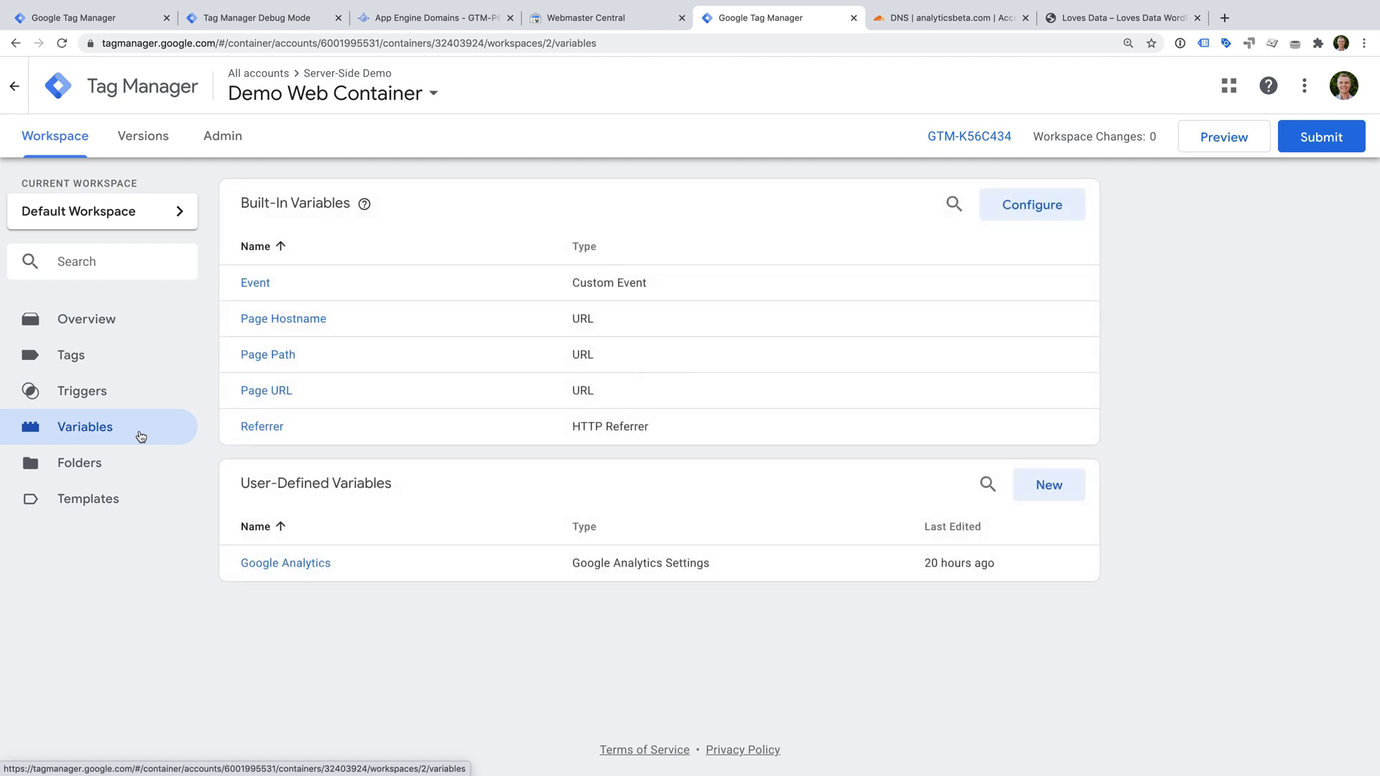
left_click(317, 572)
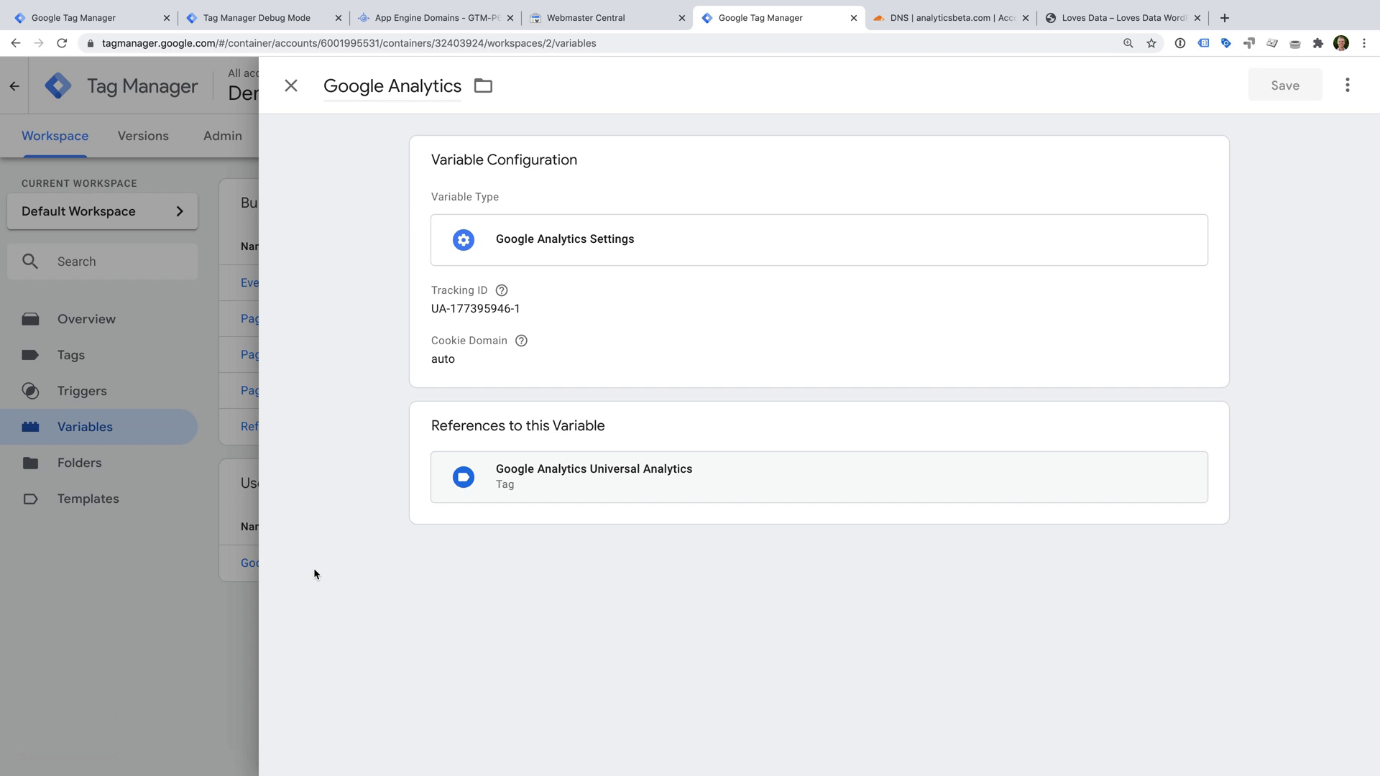
left_click(636, 349)
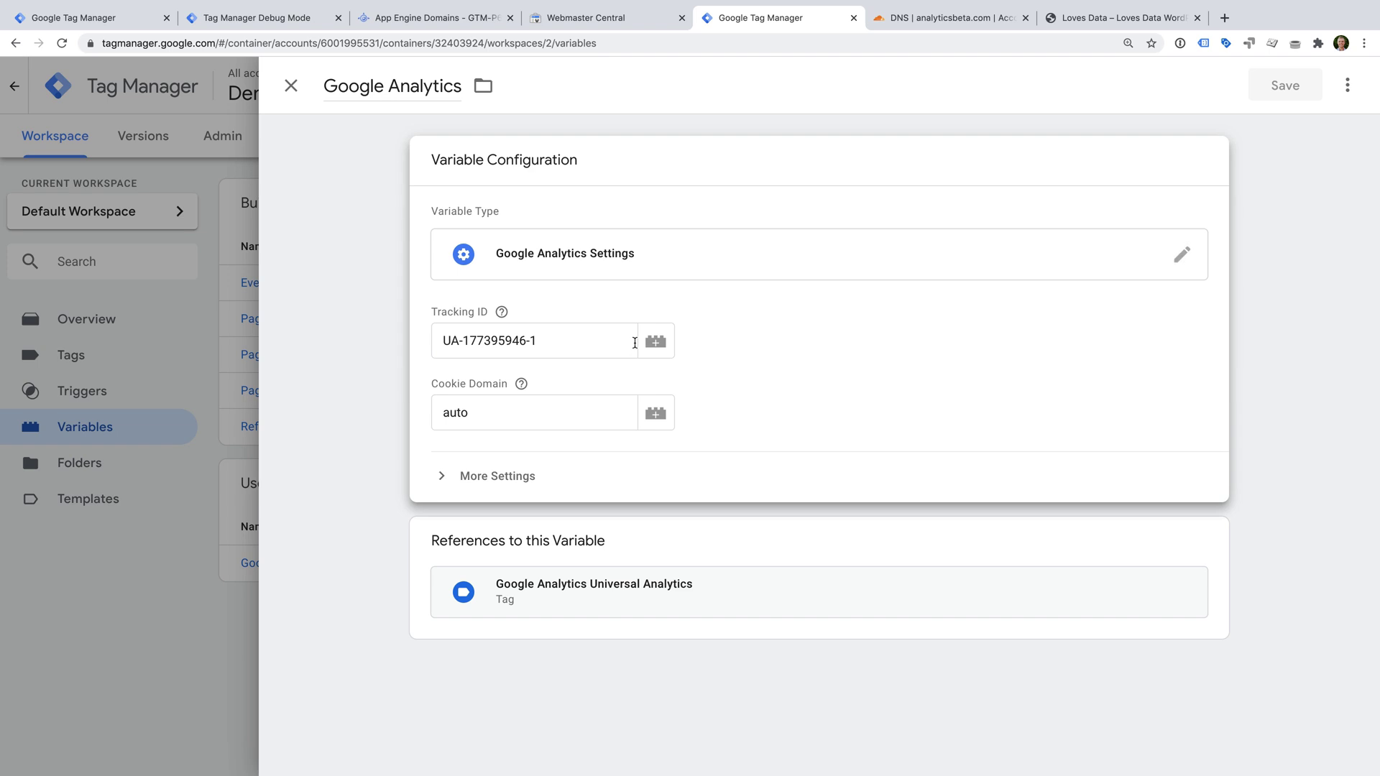
left_click(506, 481)
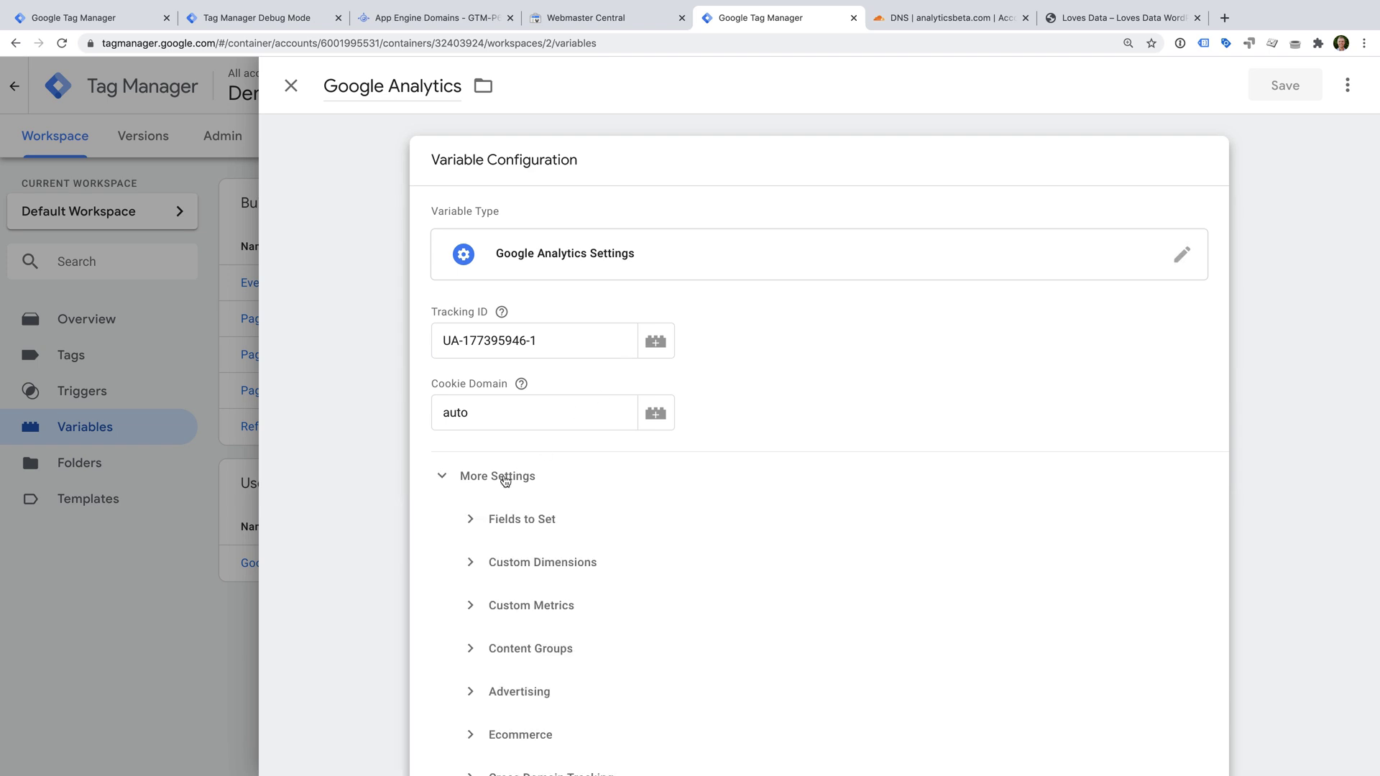
scroll(654, 517, "down", 3)
left_click(603, 683)
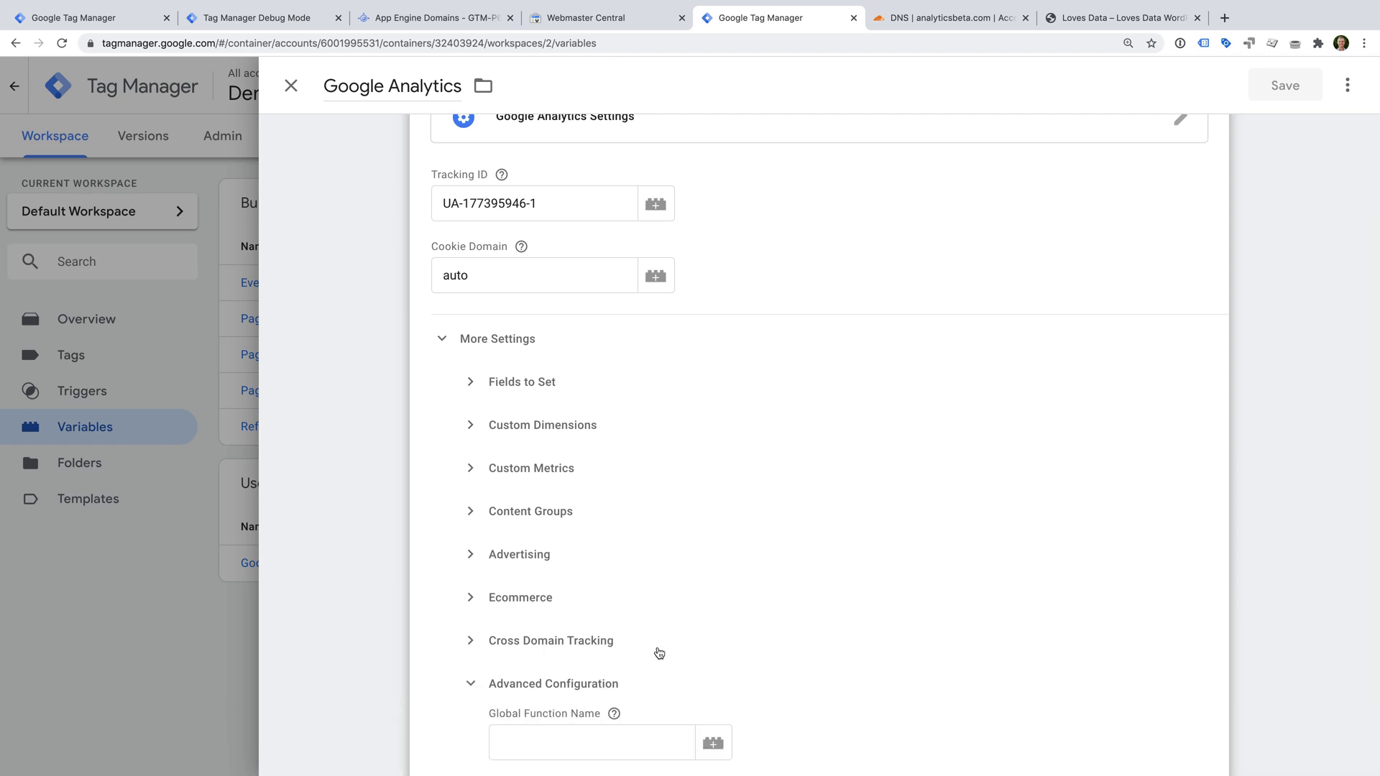
scroll(665, 649, "down", 5)
left_click(512, 434)
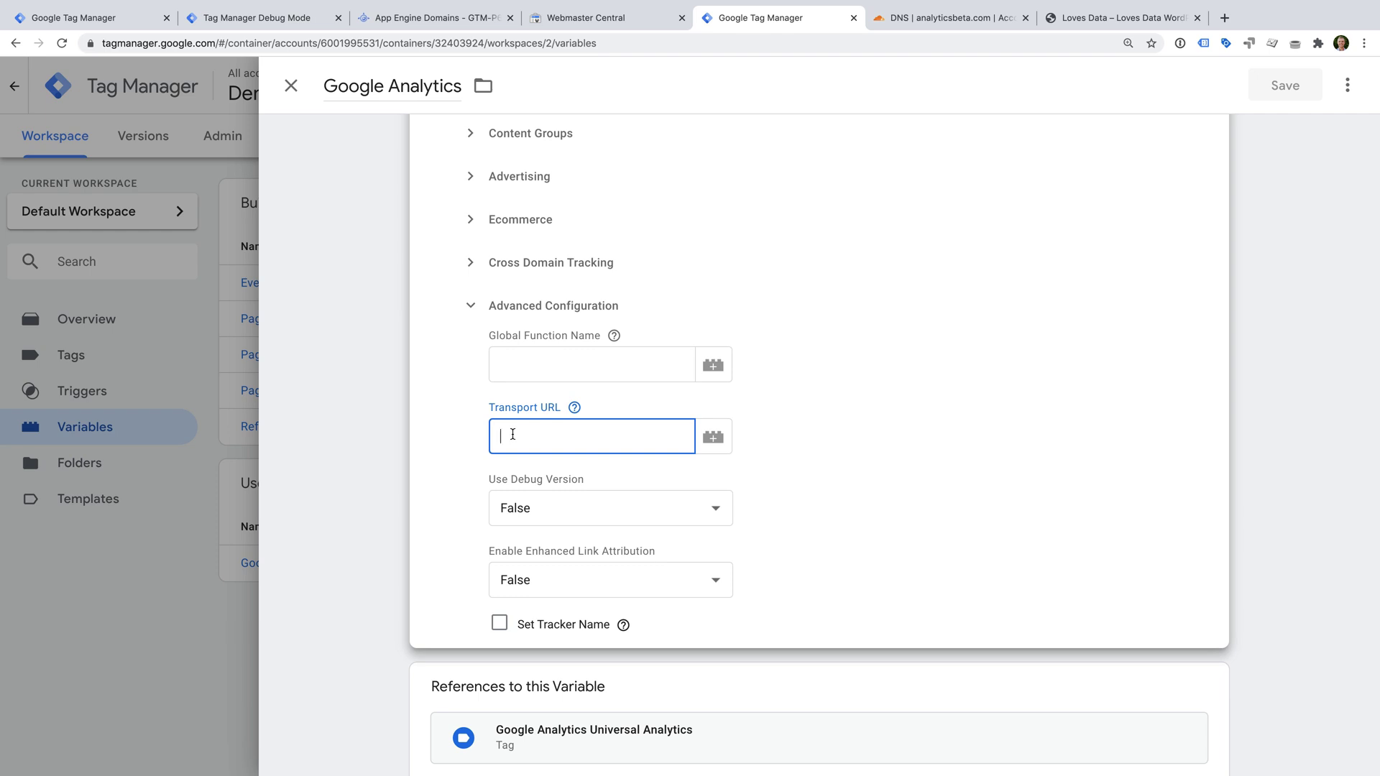
type("ht")
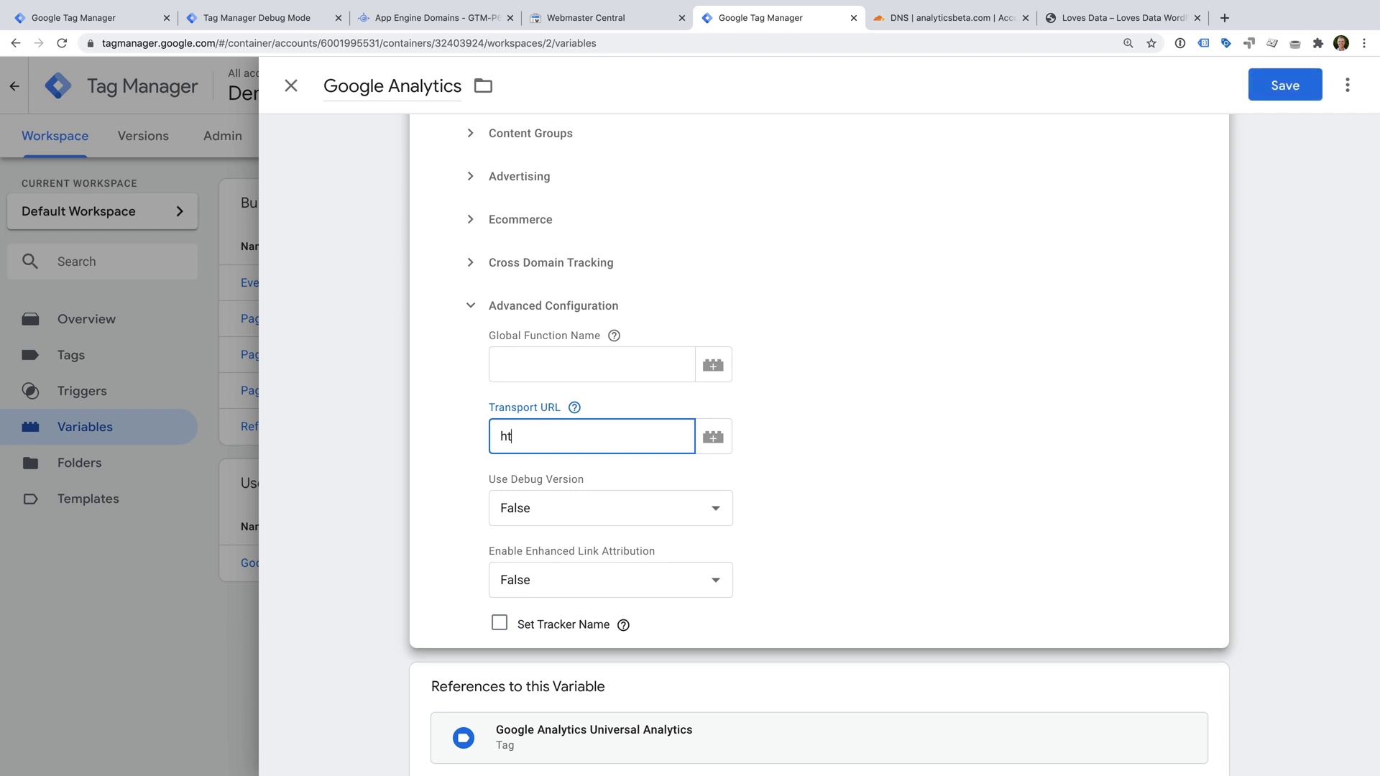
type("tps://gtm.analyticsbeta.com")
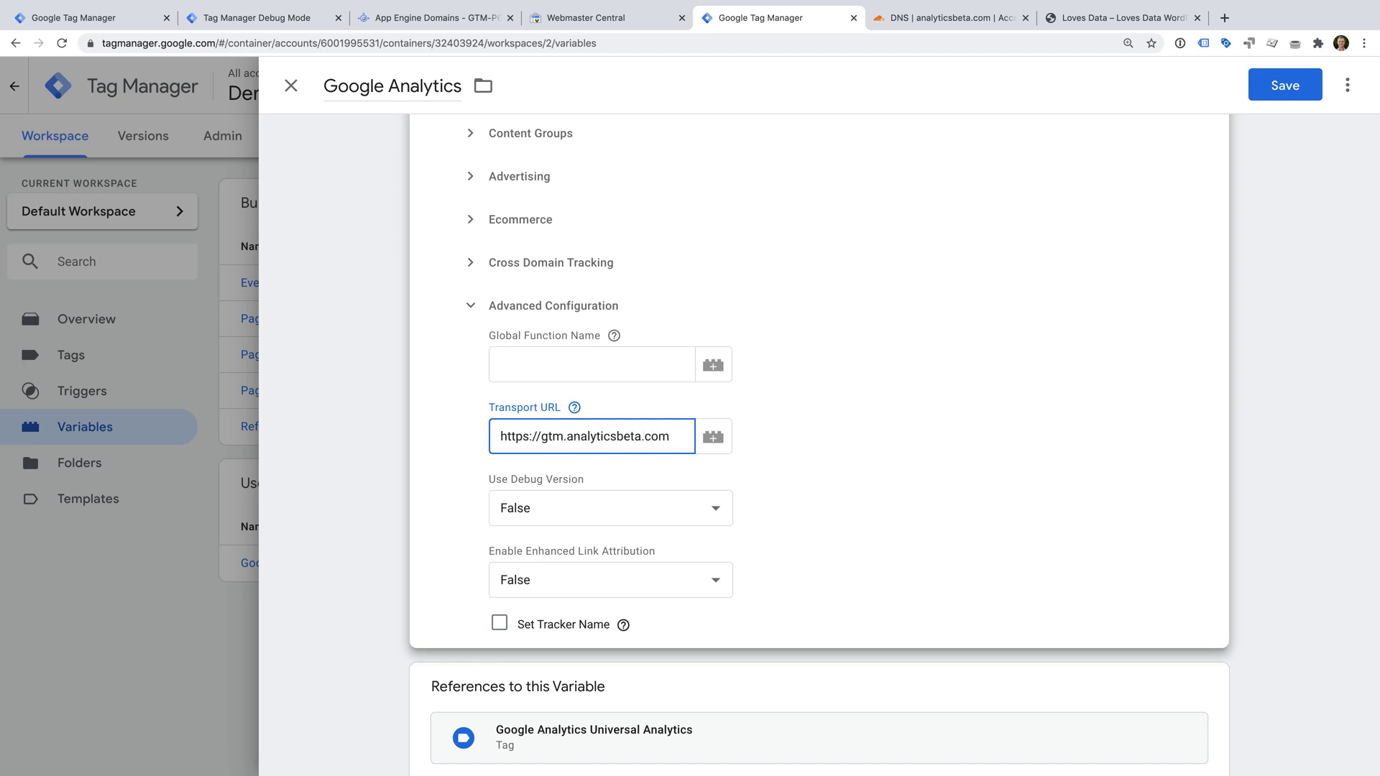
left_click(1286, 86)
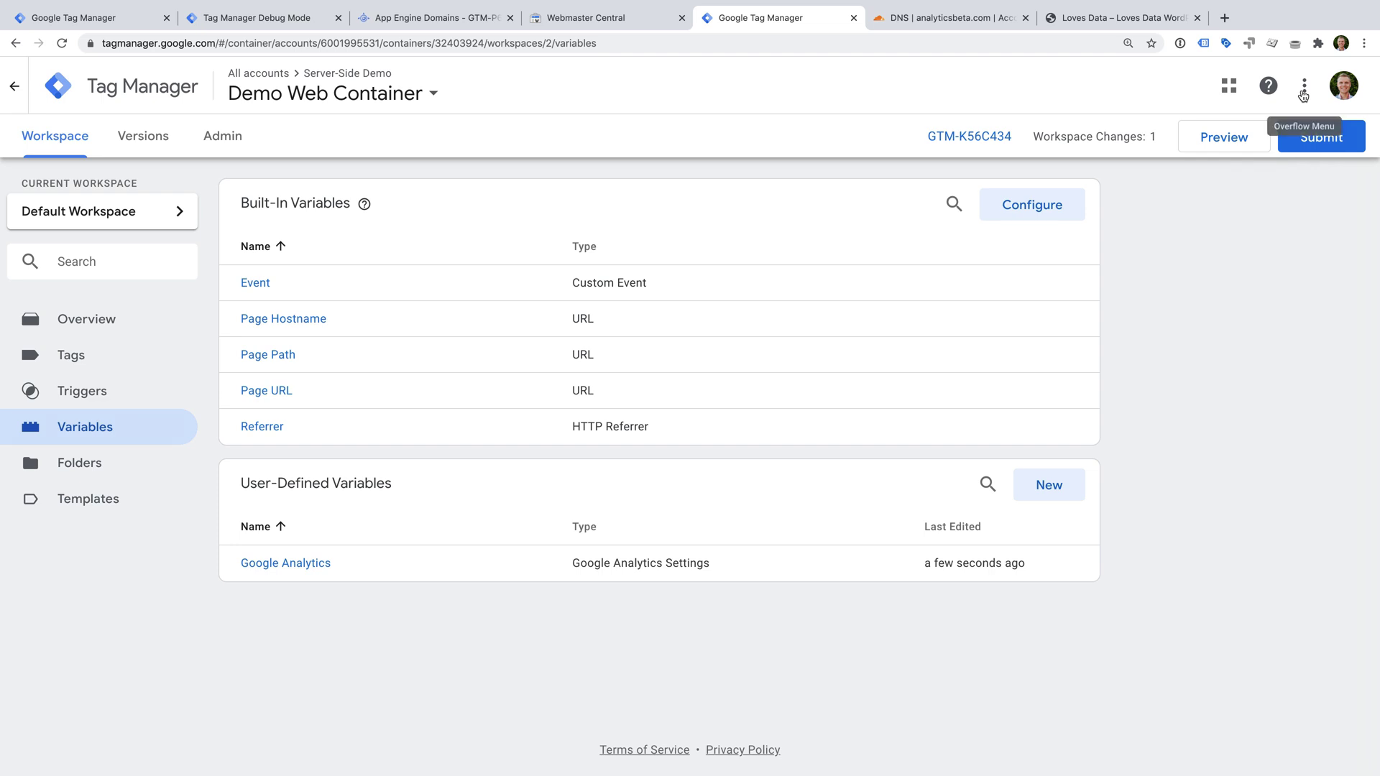
Step: Pause the Google Analytics App + Web tag in the web container and save the change
left_click(110, 370)
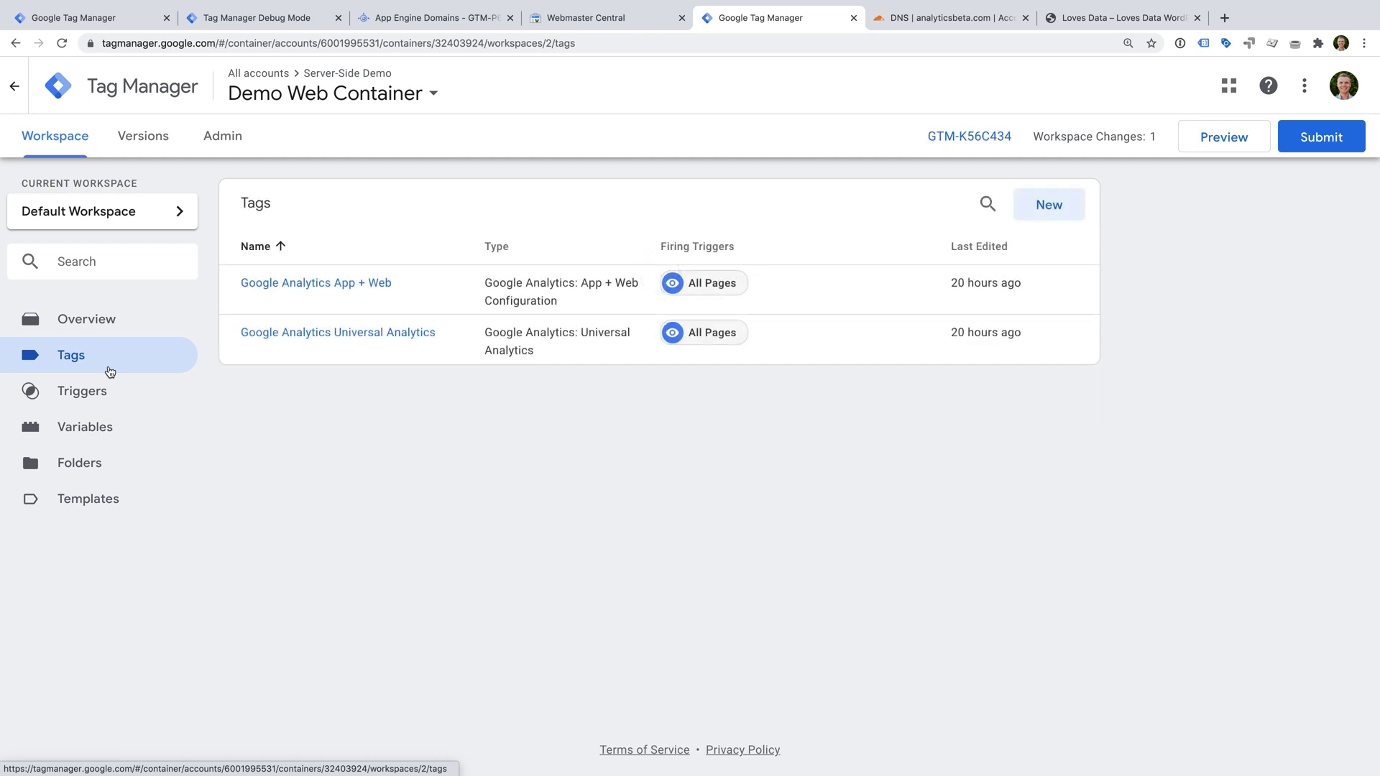
left_click(320, 286)
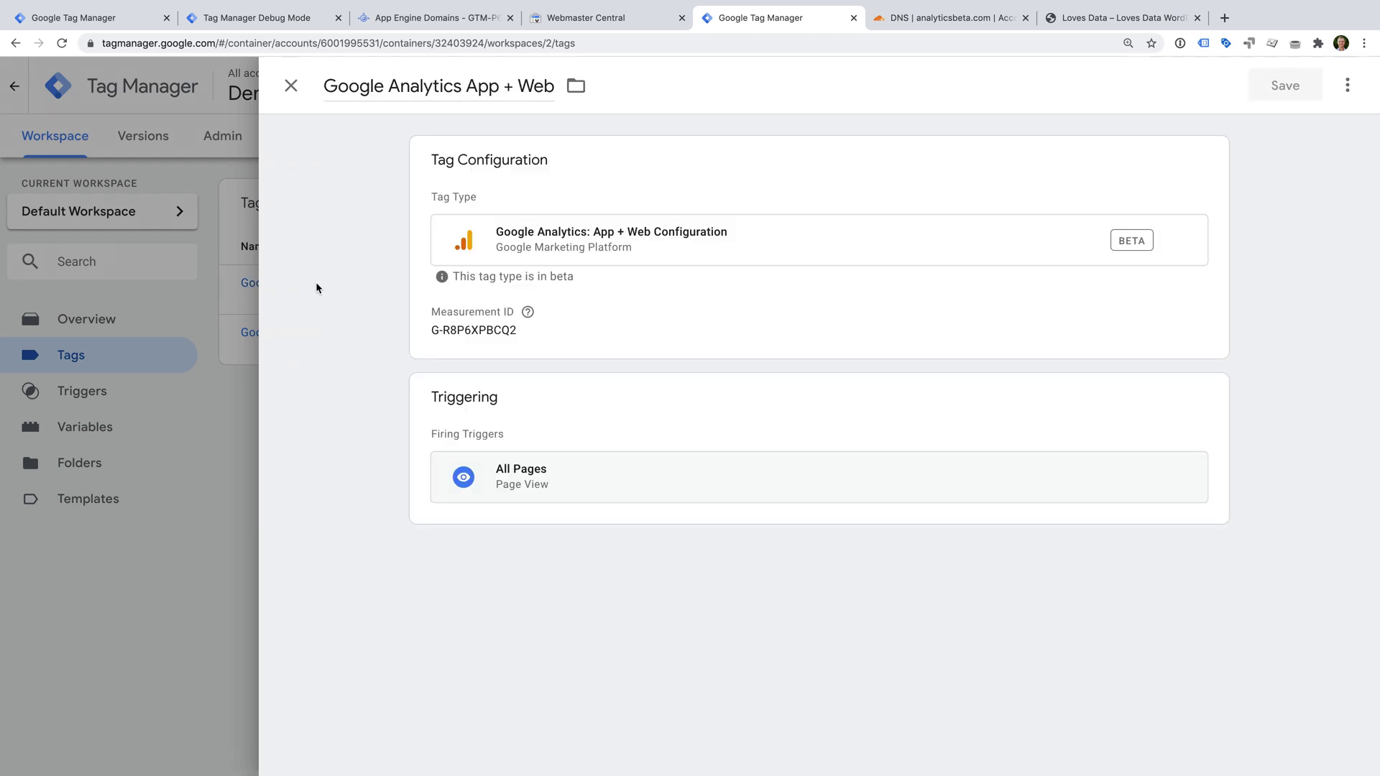
left_click(1348, 87)
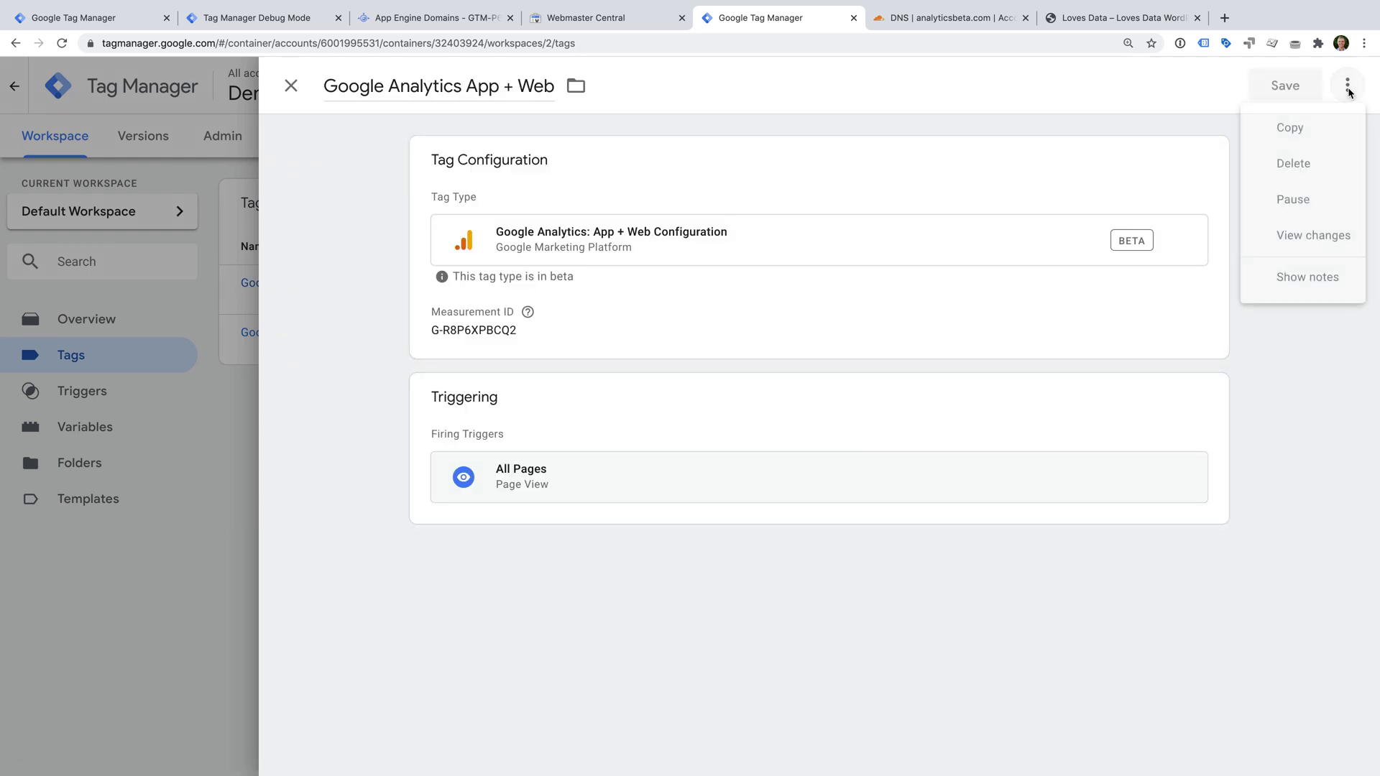
left_click(1318, 205)
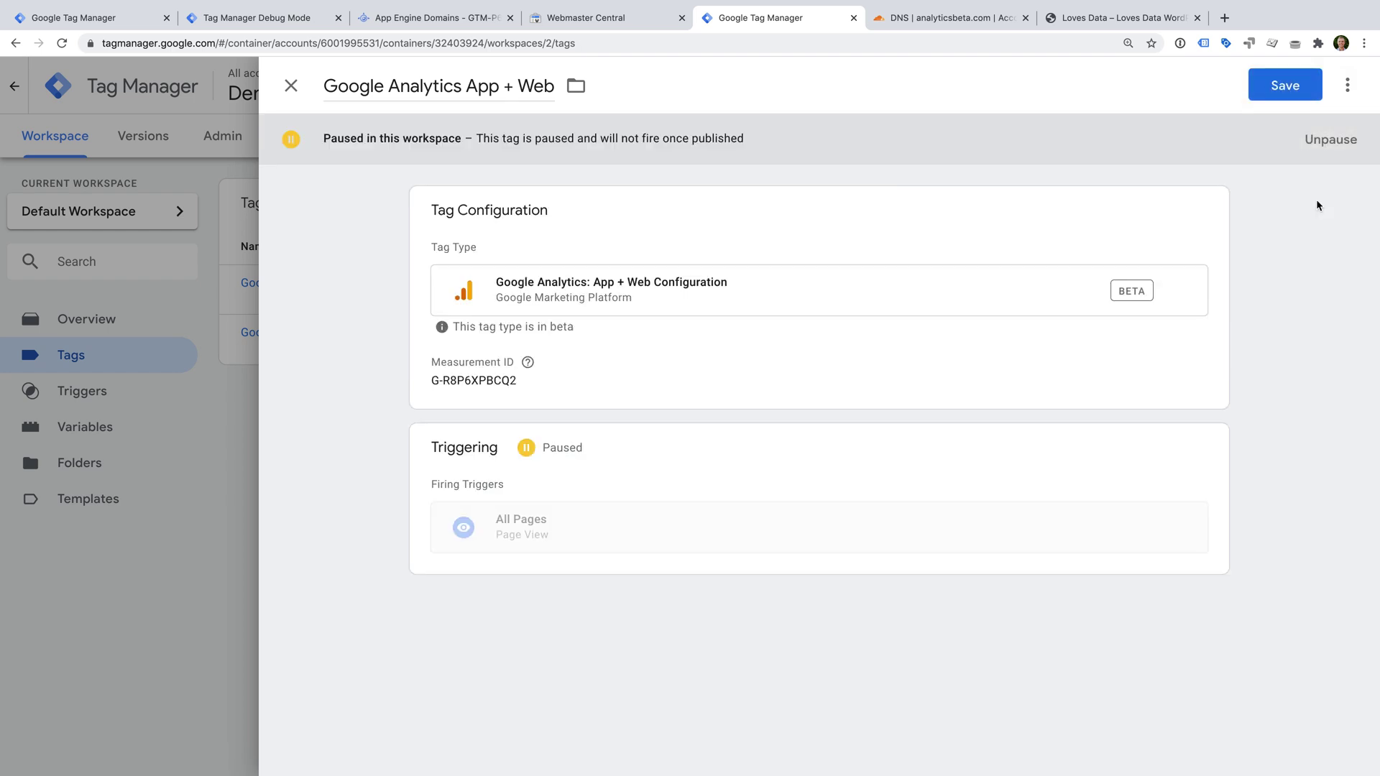
left_click(1287, 88)
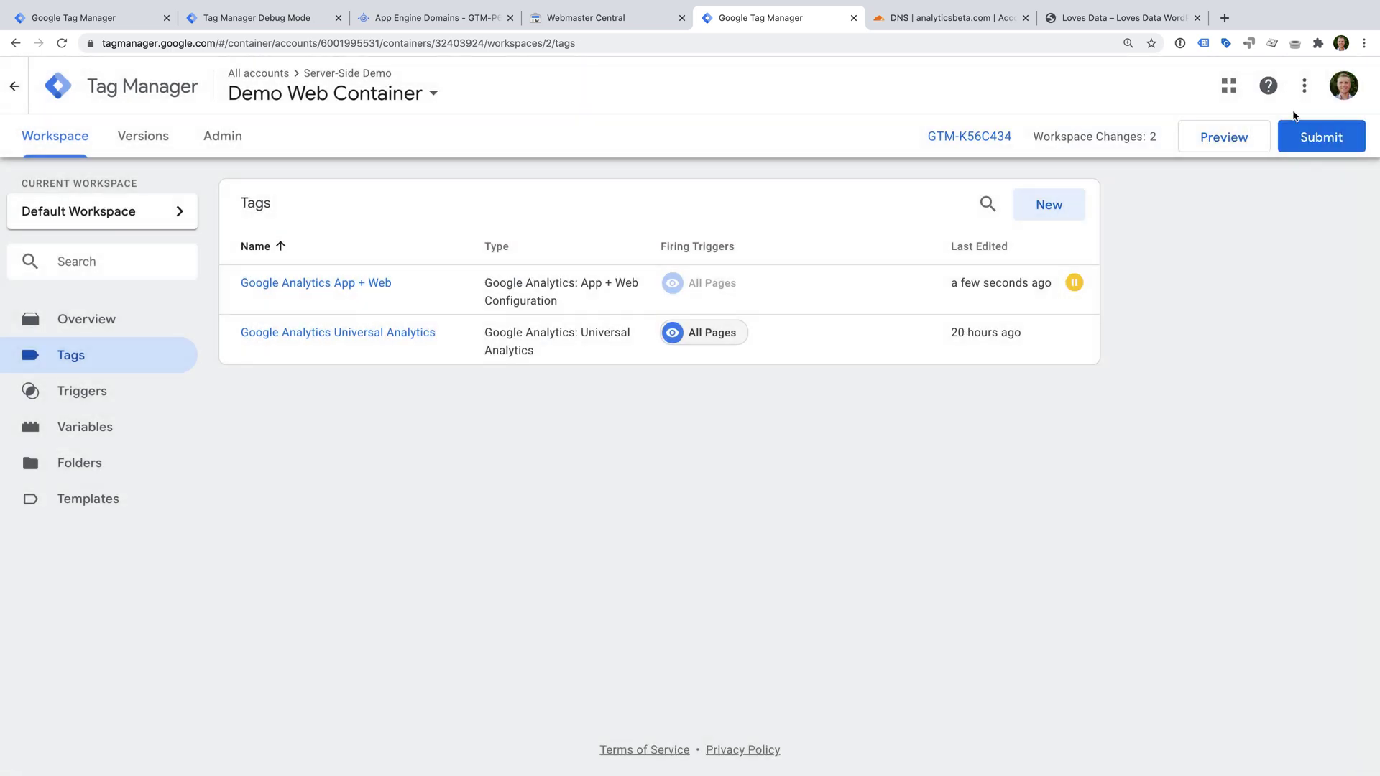
Step: Preview the web container, reload the Loves Data WordPress demo page, and enlarge the debug pane
left_click(1246, 146)
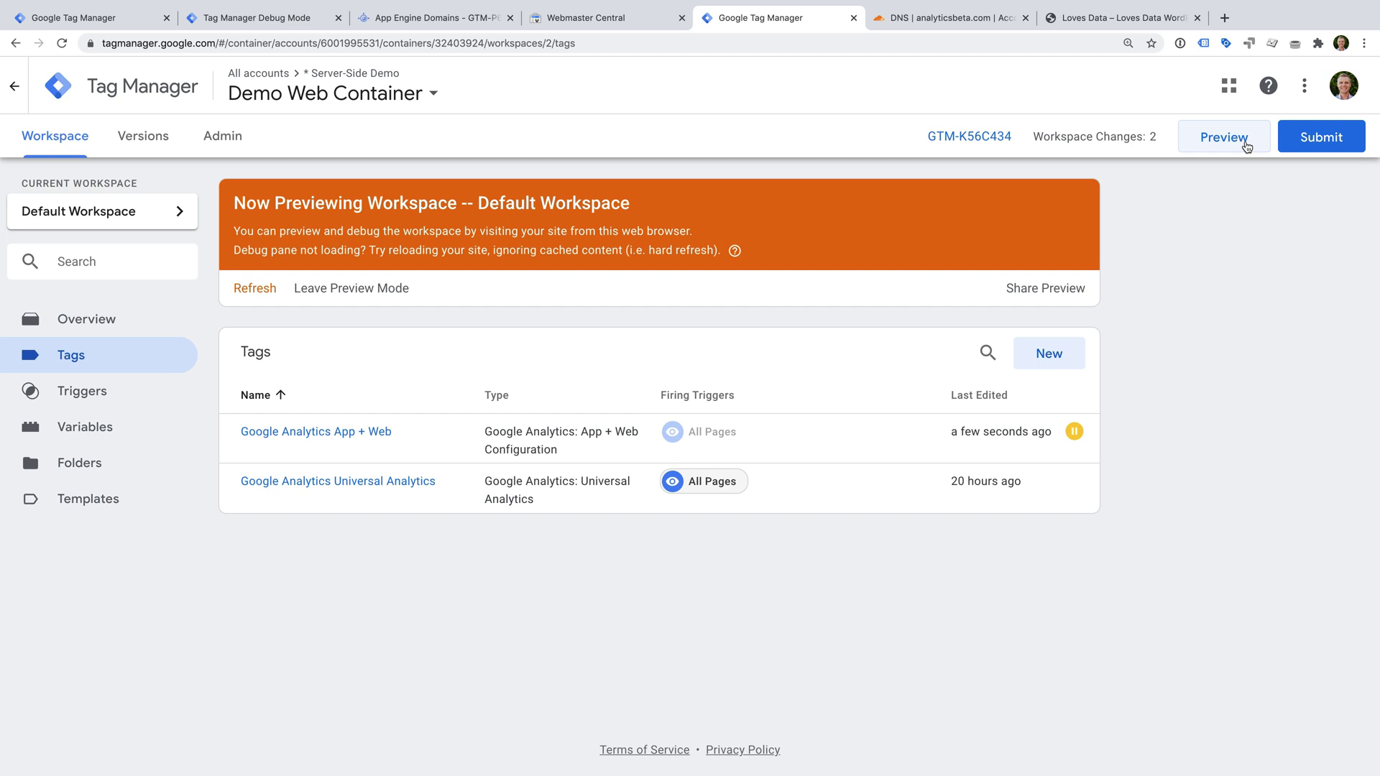
left_click(1120, 21)
key("super+r")
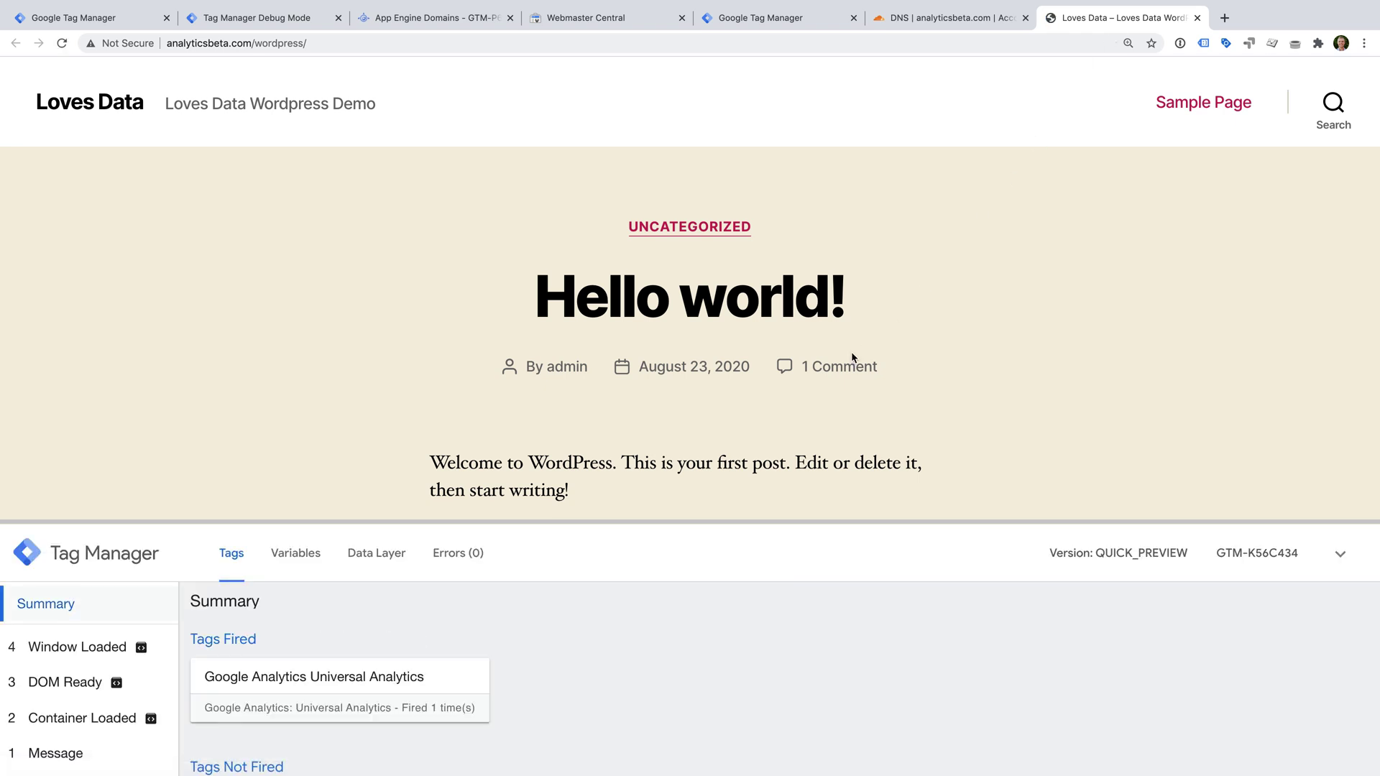
left_click_drag(641, 522, 662, 388)
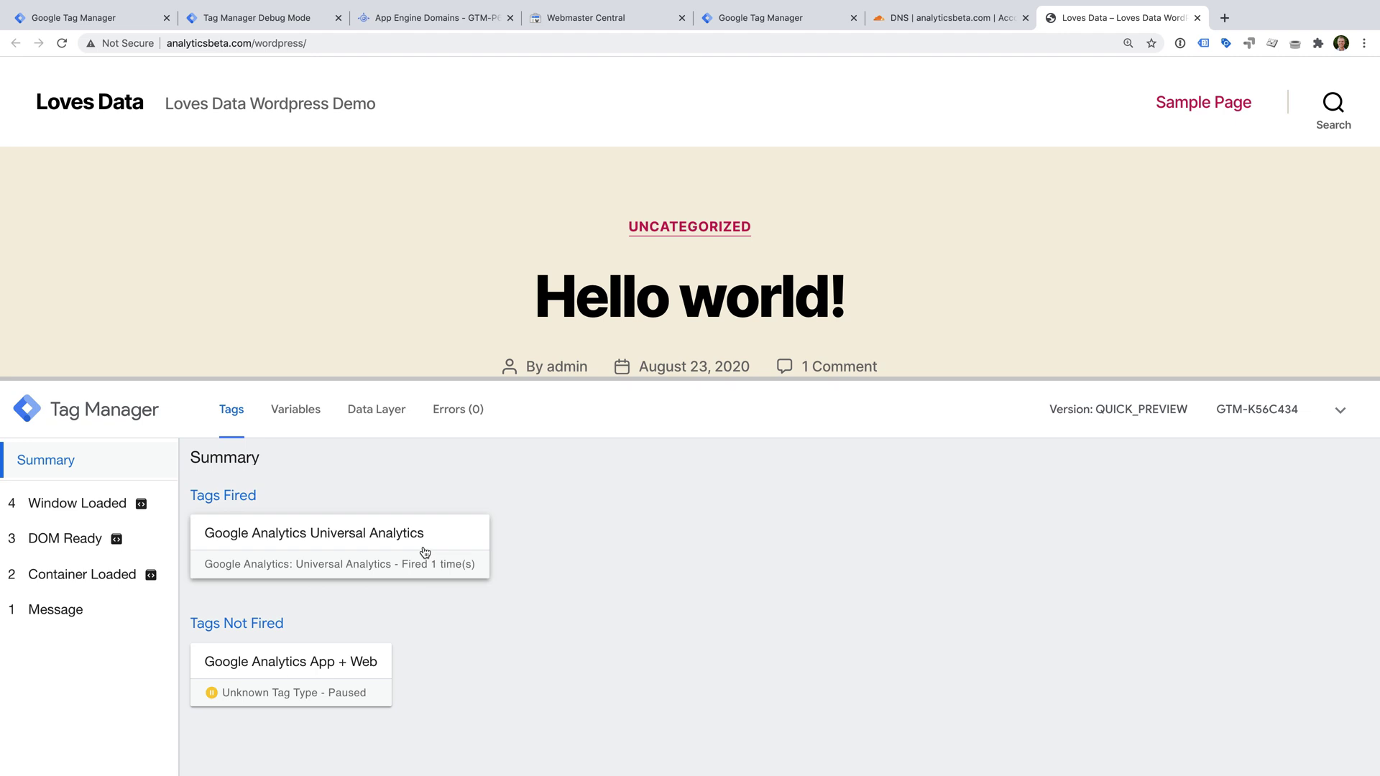
Step: Examine the details of the Universal Analytics and App + Web tags in the server container's debug view
left_click(303, 27)
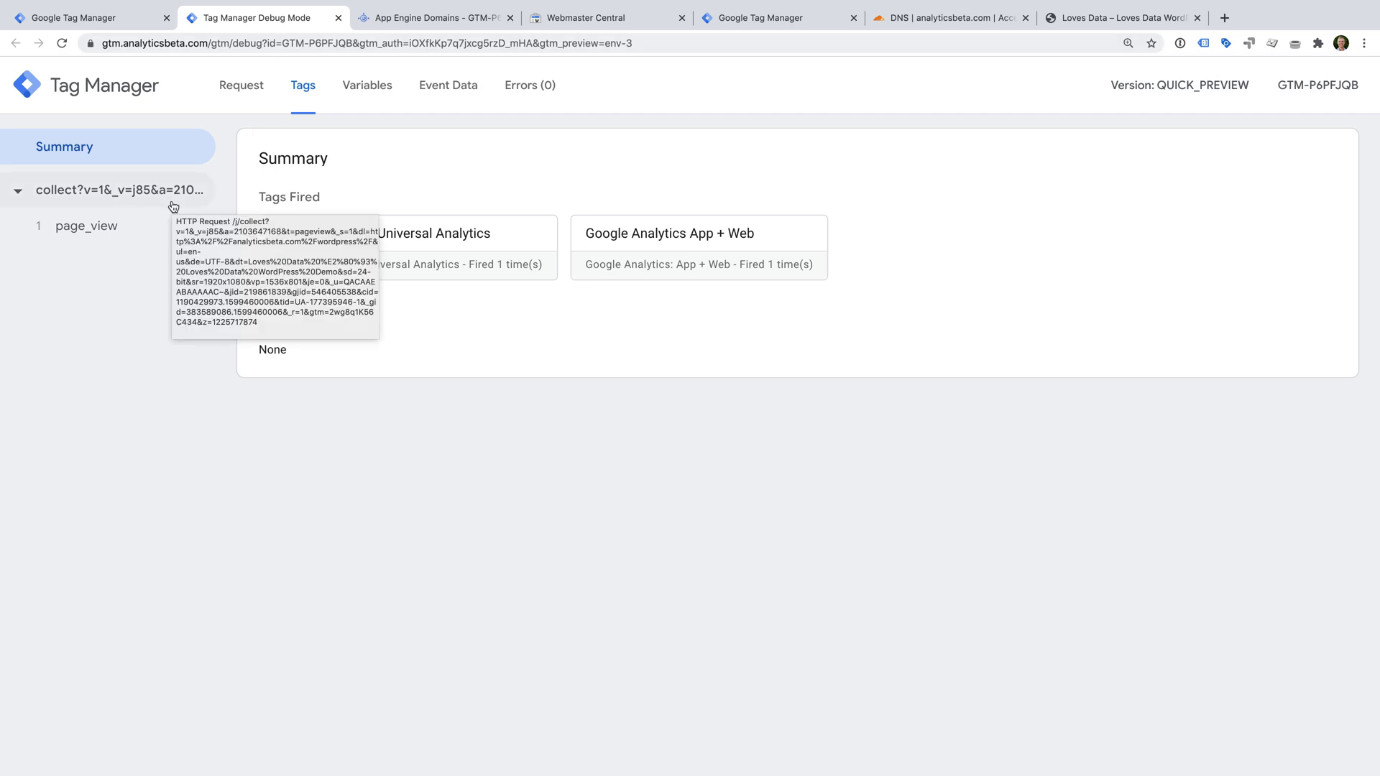
left_click(495, 238)
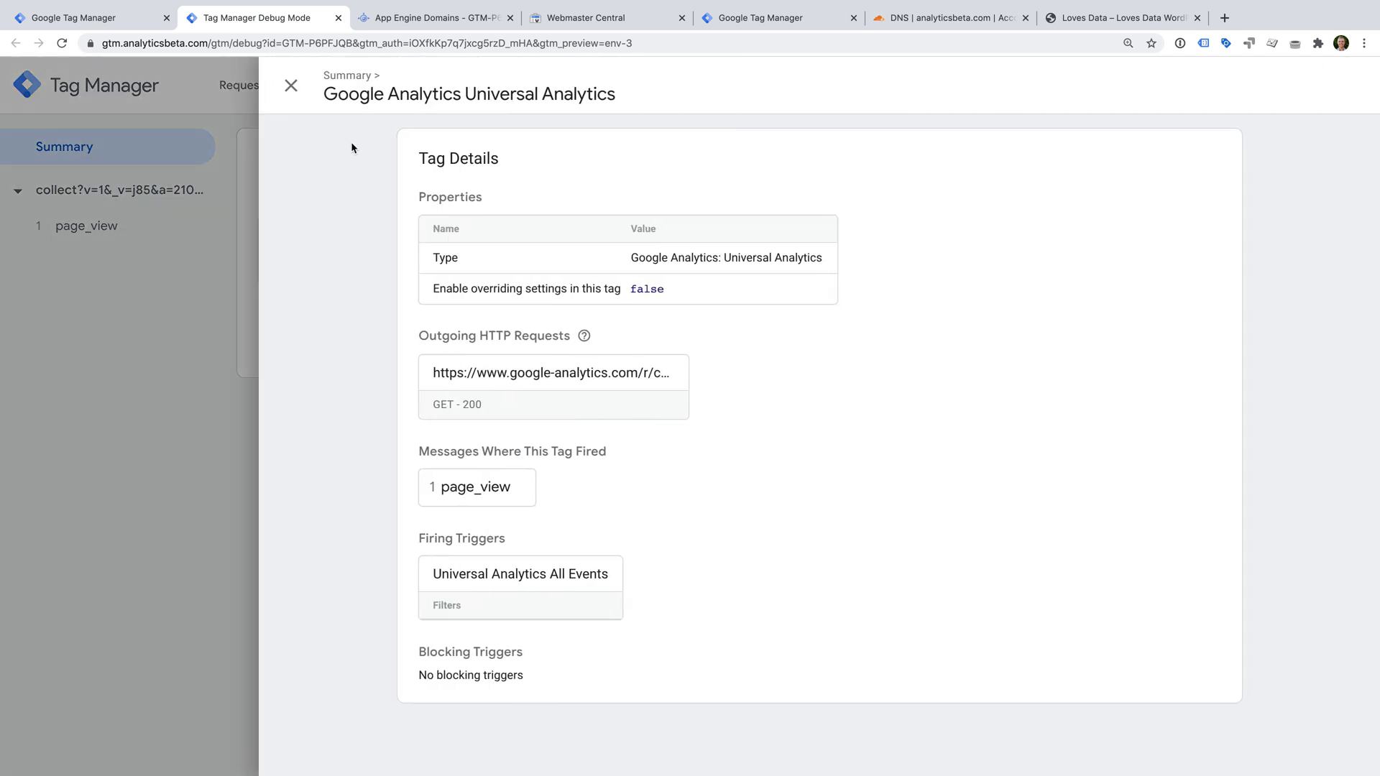
left_click(291, 86)
left_click(666, 251)
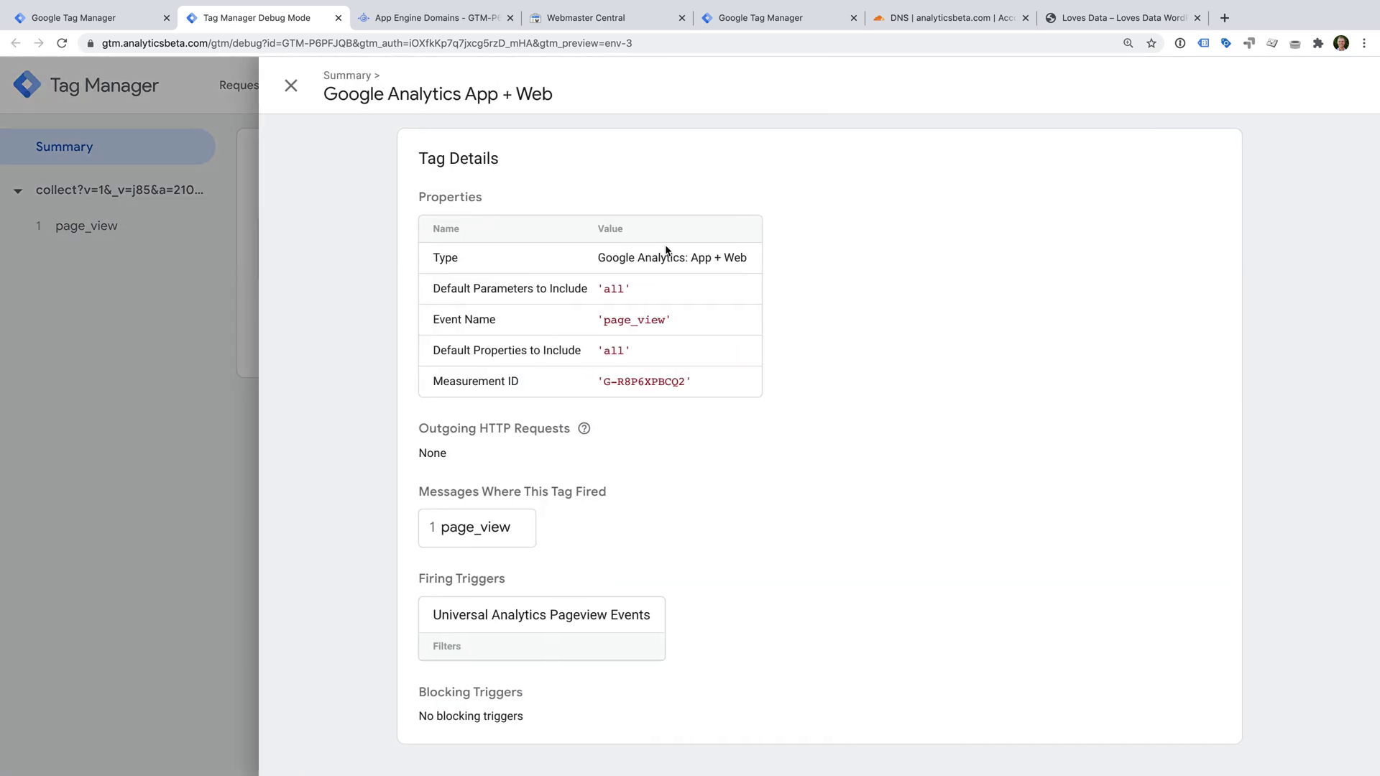